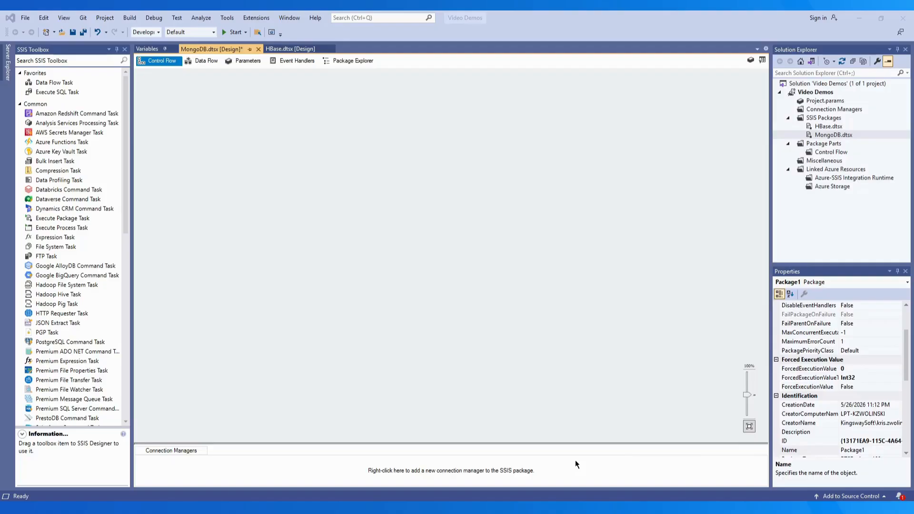
- Add a MongoDB (KingswaySoft) connection manager to the MongoDB.dtsx package
right_click(575, 460)
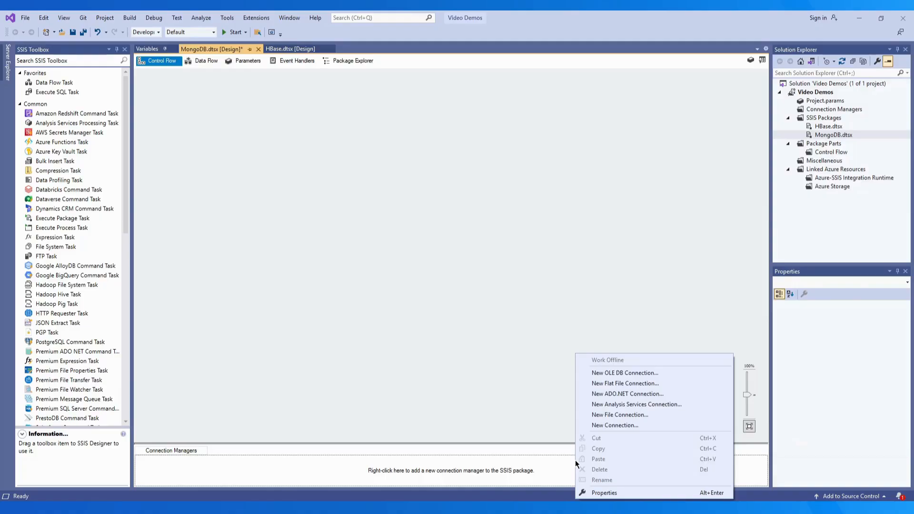
left_click(607, 425)
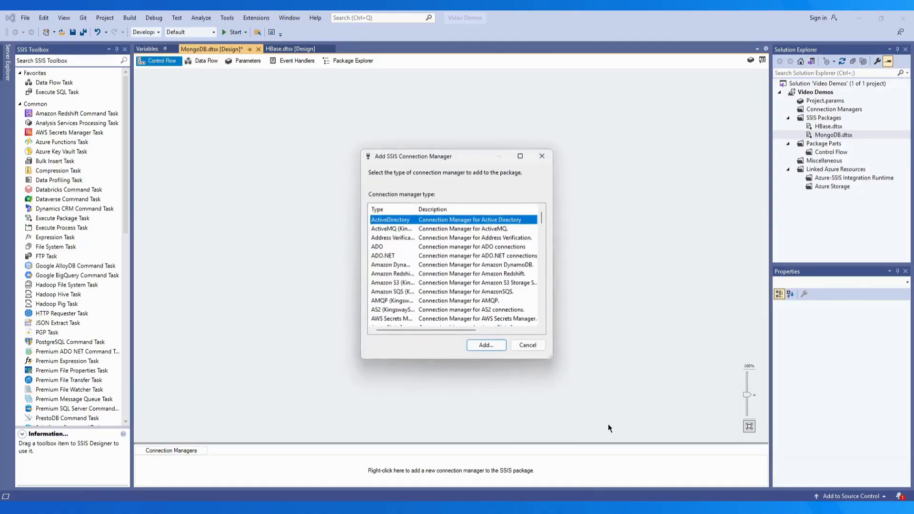
type("mo")
left_click_drag(414, 209, 452, 209)
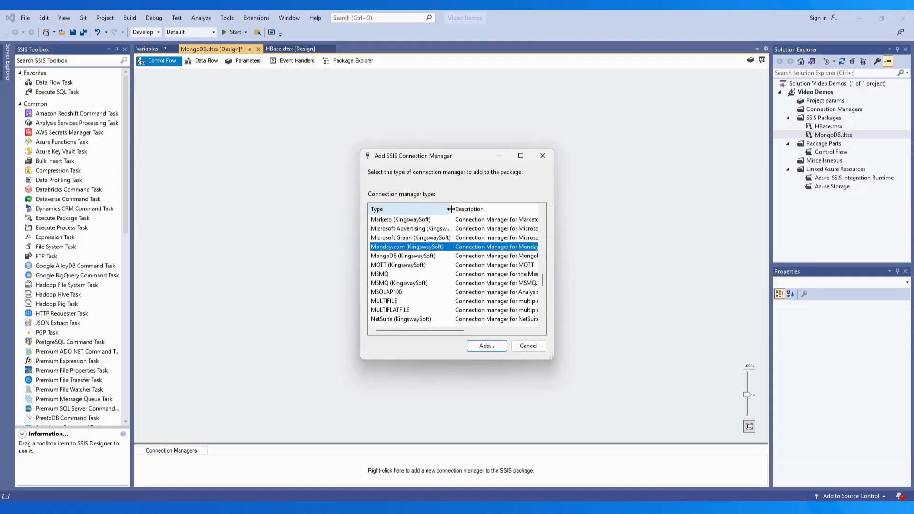
left_click(404, 256)
left_click(486, 346)
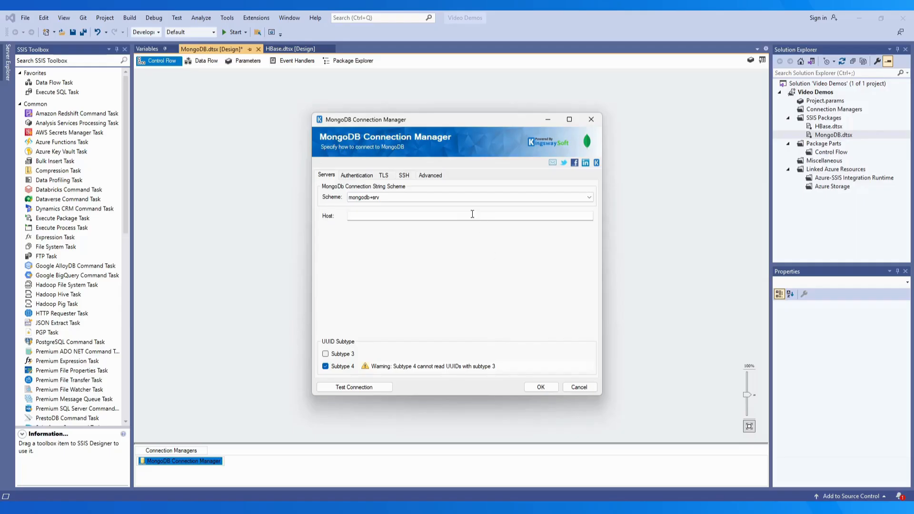
- Try the mongodb connection string scheme, adding a server entry and removing it again
left_click(462, 195)
left_click(442, 205)
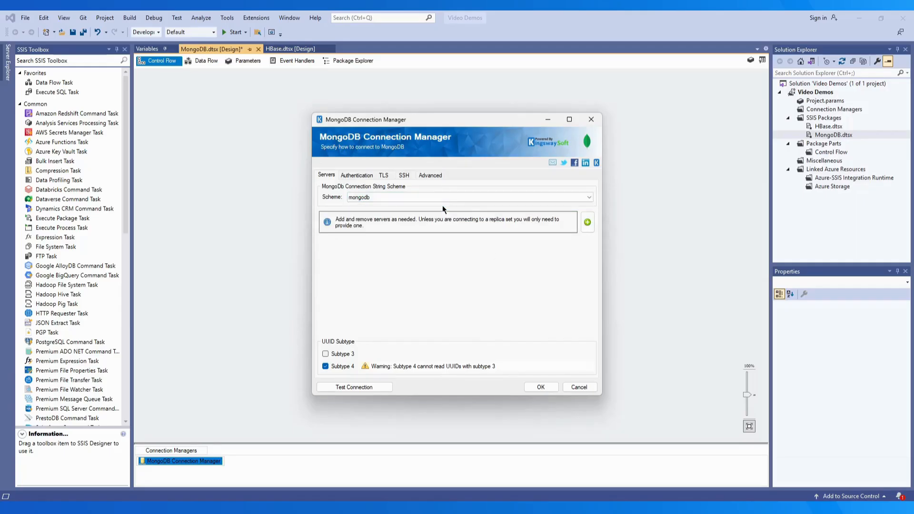
left_click(587, 223)
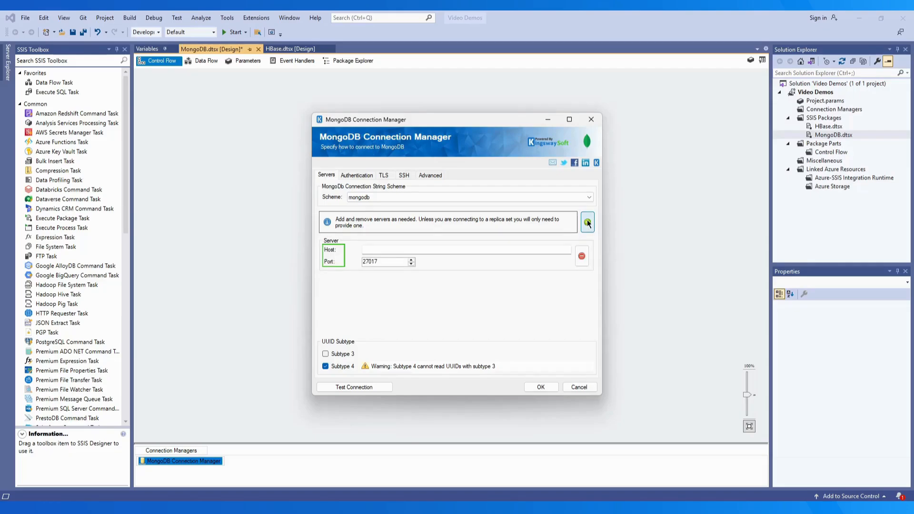
left_click(581, 257)
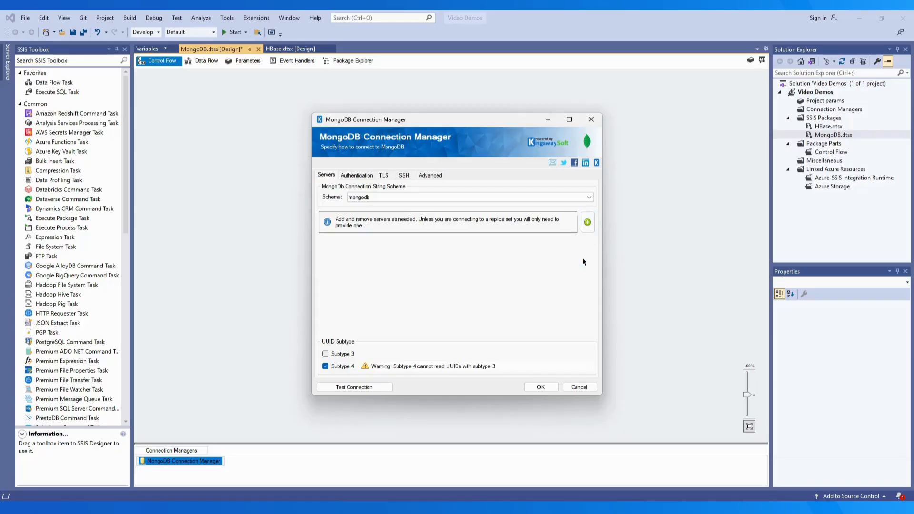
- Set the connection scheme to mongodb+srv and the host to kingswaysoft.roxhp.mongodb.net
left_click(566, 199)
left_click(557, 209)
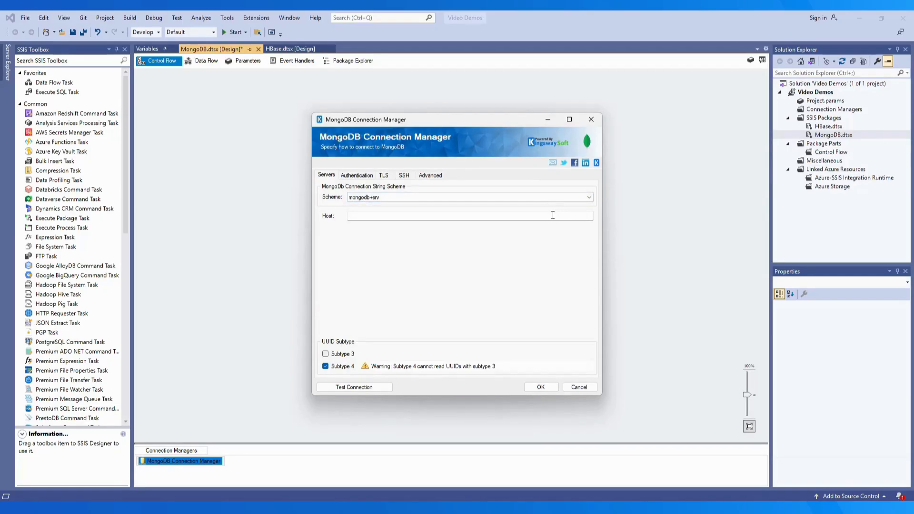
left_click(553, 215)
type("kingswaysoft.roxhp.mongodb.net")
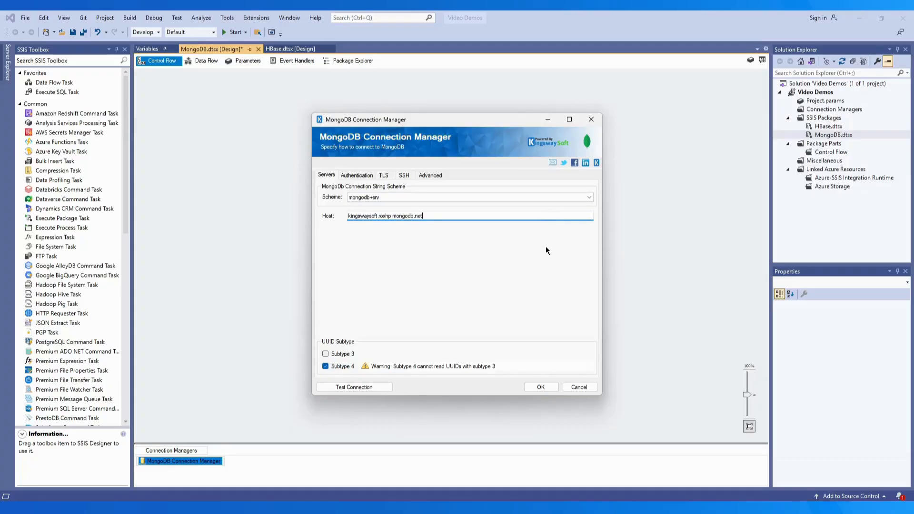
- Look through the SASL mechanism options and try the None and X509 authentication modes
left_click(356, 175)
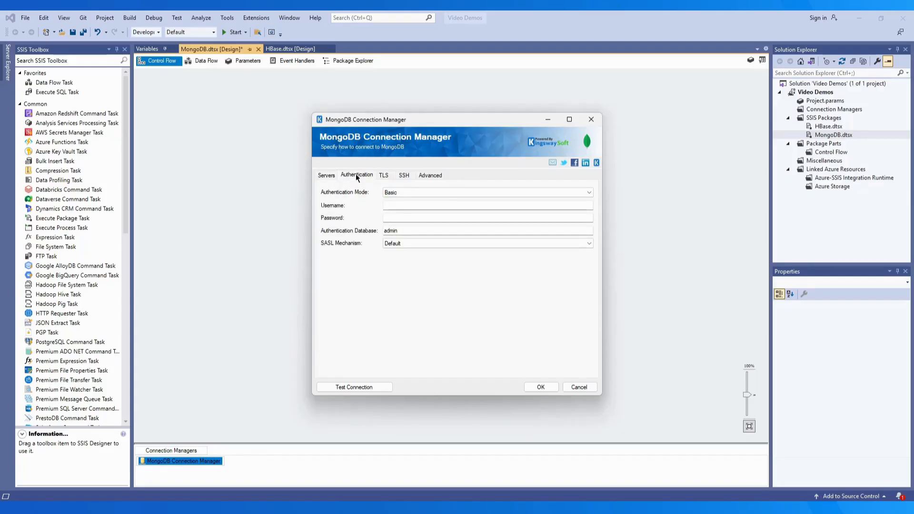
left_click(492, 243)
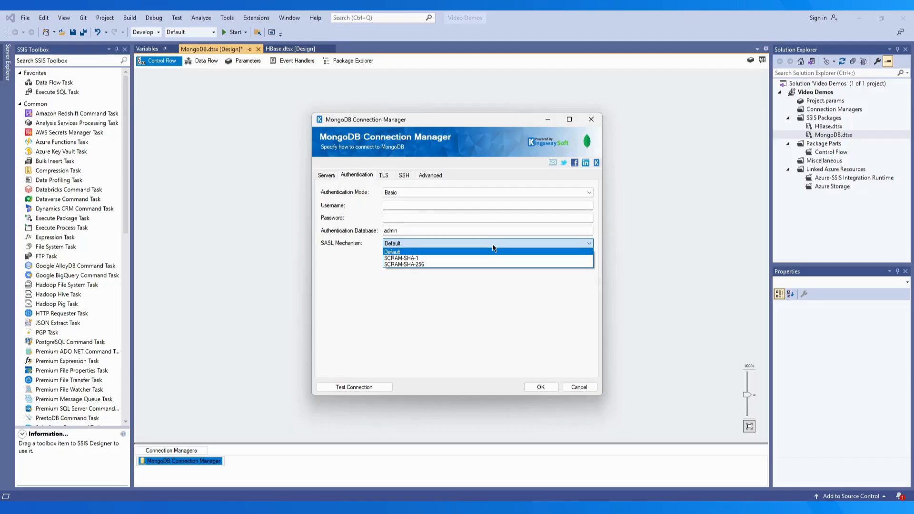
left_click(492, 243)
left_click(471, 192)
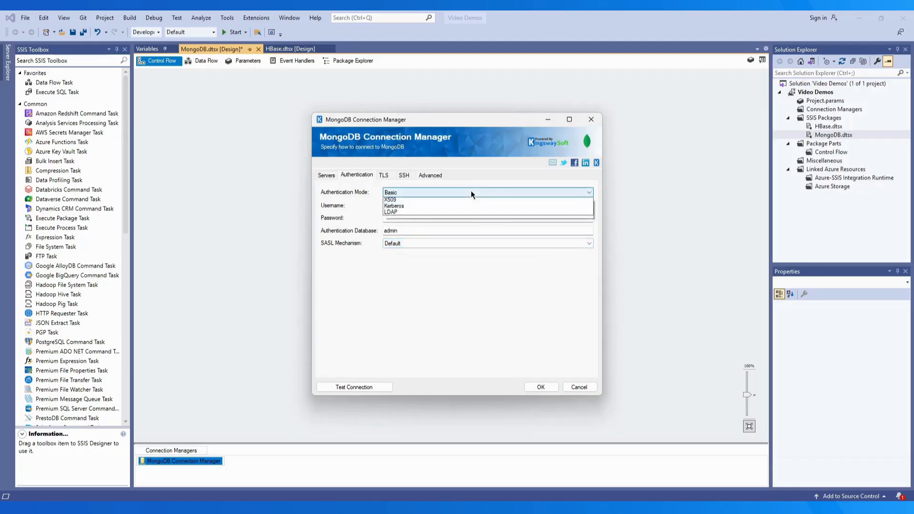
left_click(470, 199)
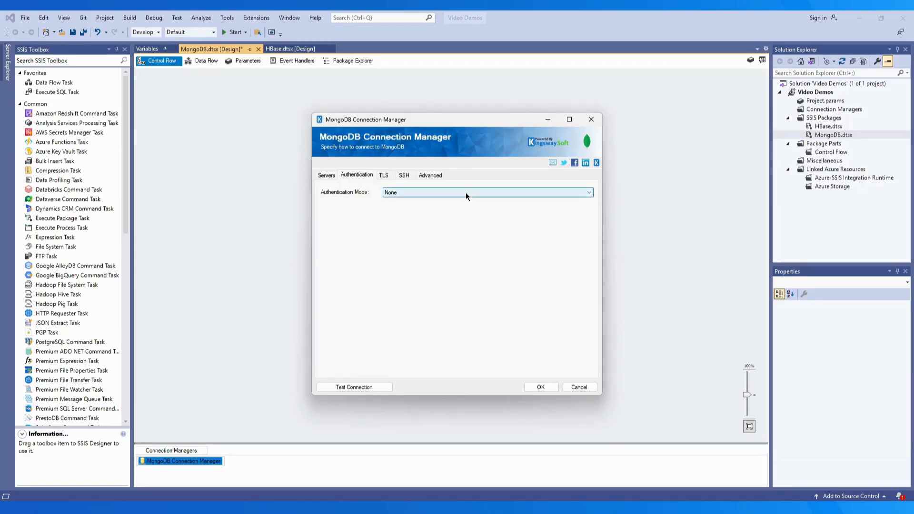
left_click(465, 192)
left_click(445, 211)
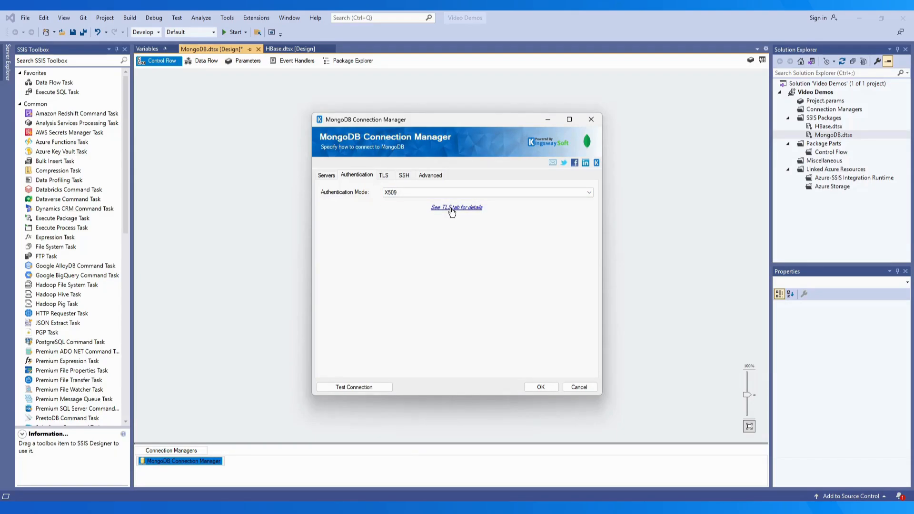
- Enable TLS with the certificate location Store (Recommended), and switch Ignore Certificate Errors on and back off
left_click(451, 208)
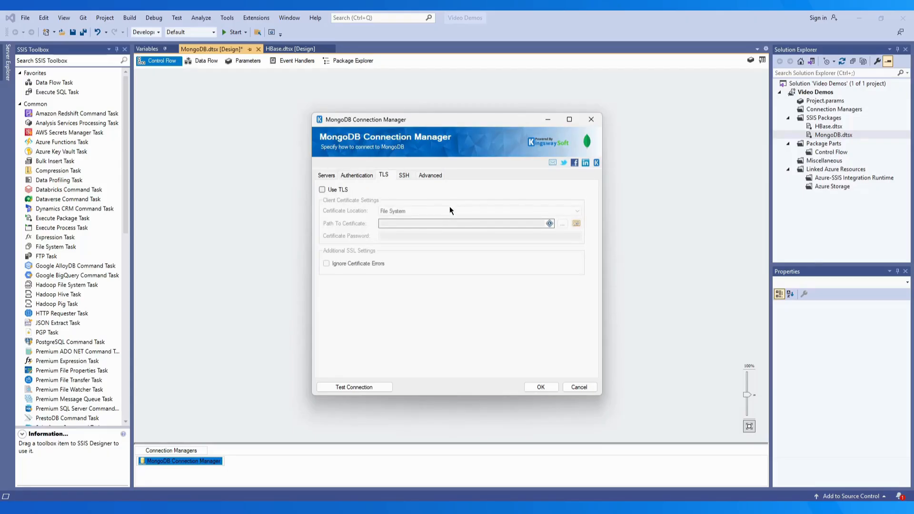
left_click(322, 190)
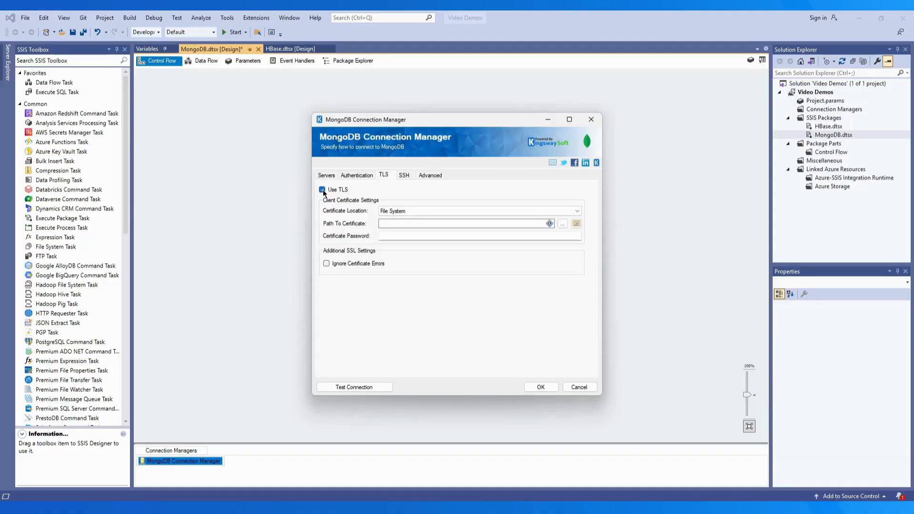
mouse_move(548, 225)
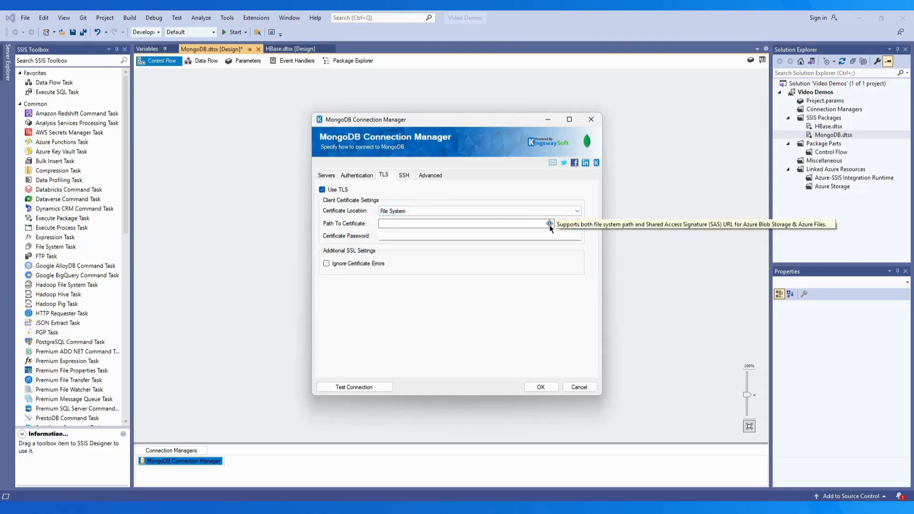
left_click(577, 212)
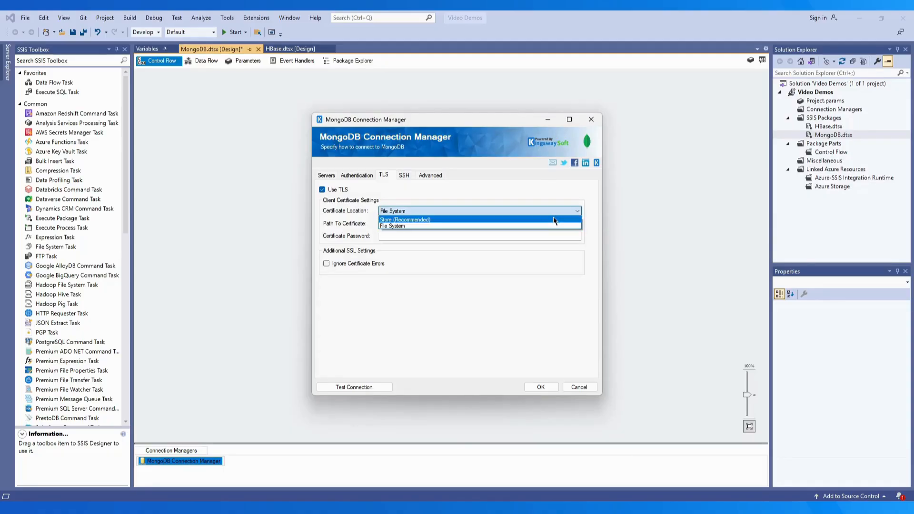
left_click(552, 220)
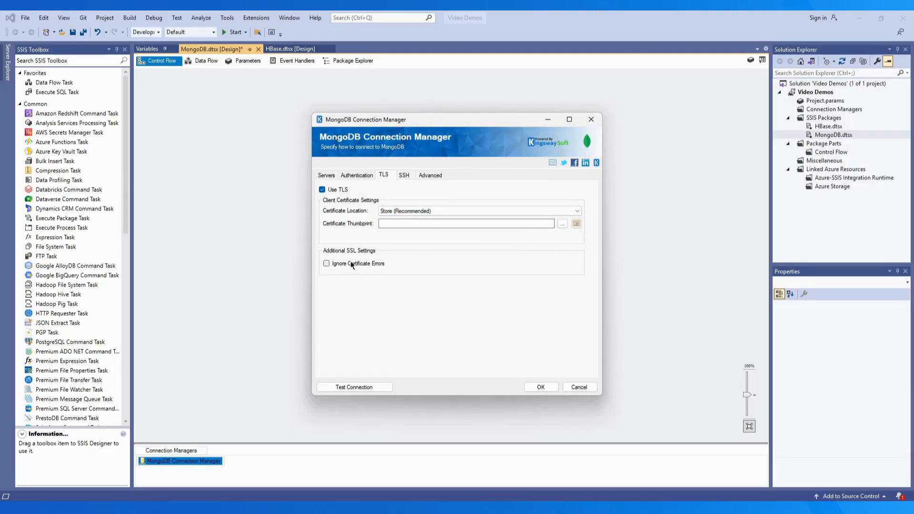
left_click(327, 263)
left_click(326, 264)
- Try the Kerberos and LDAP authentication modes for the MongoDB connection
left_click(356, 176)
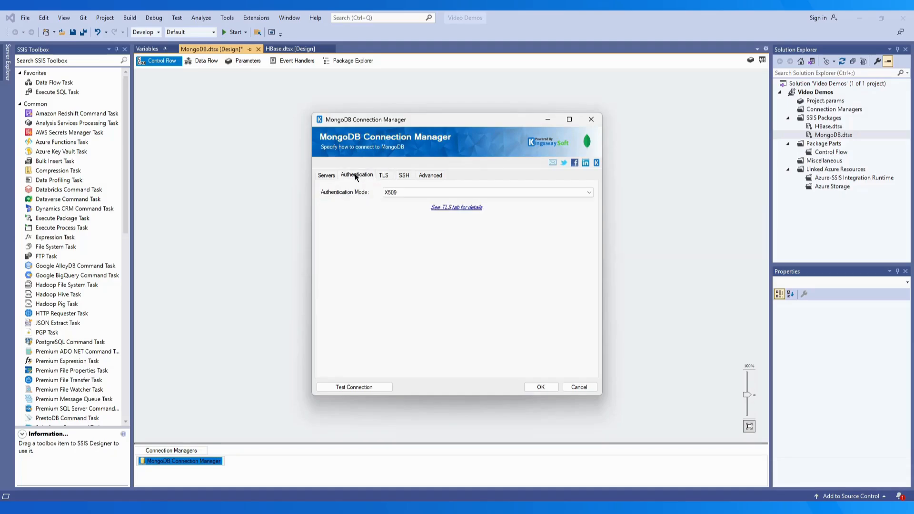
left_click(413, 190)
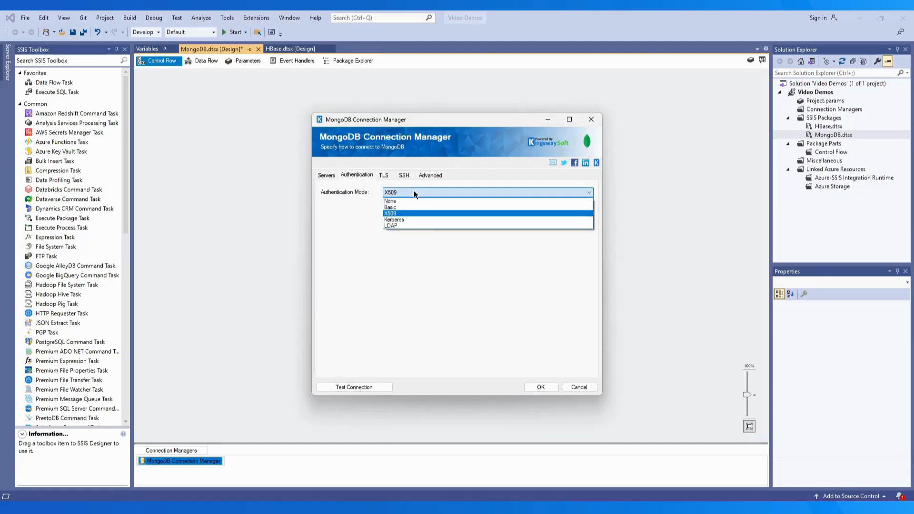
left_click(410, 217)
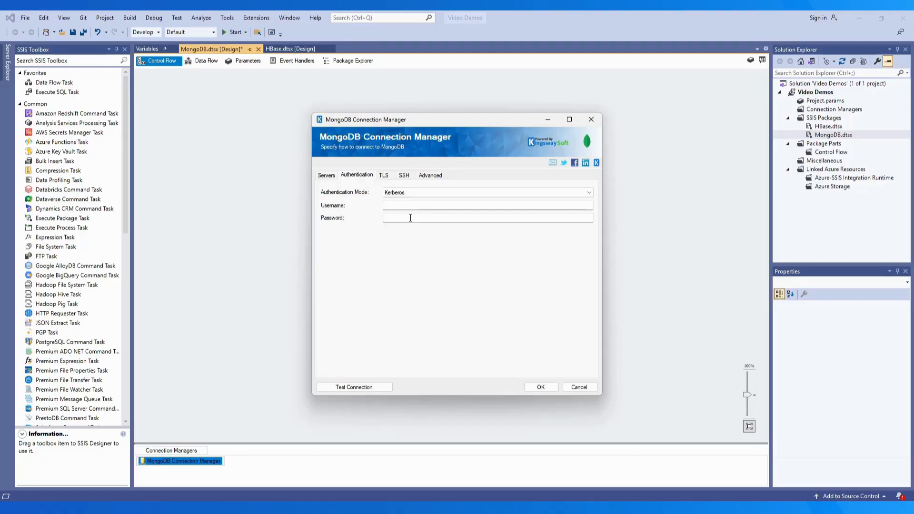
left_click(415, 190)
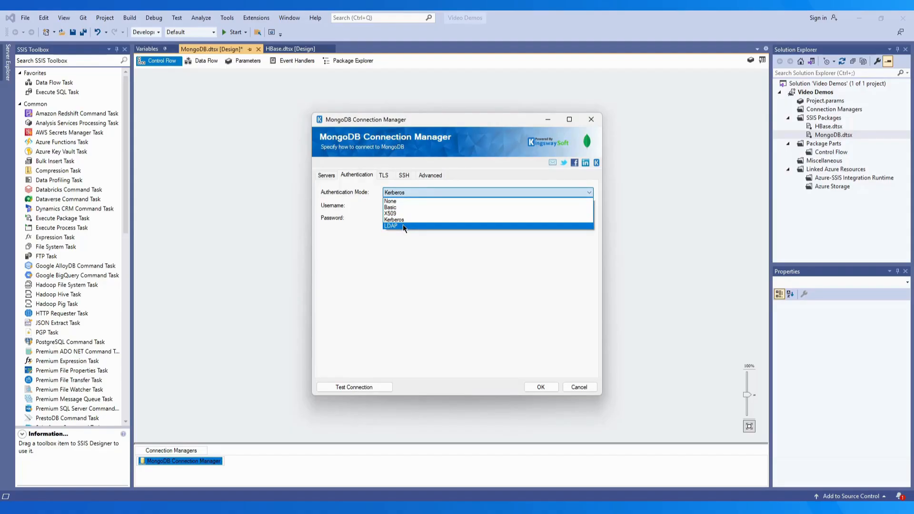
left_click(402, 224)
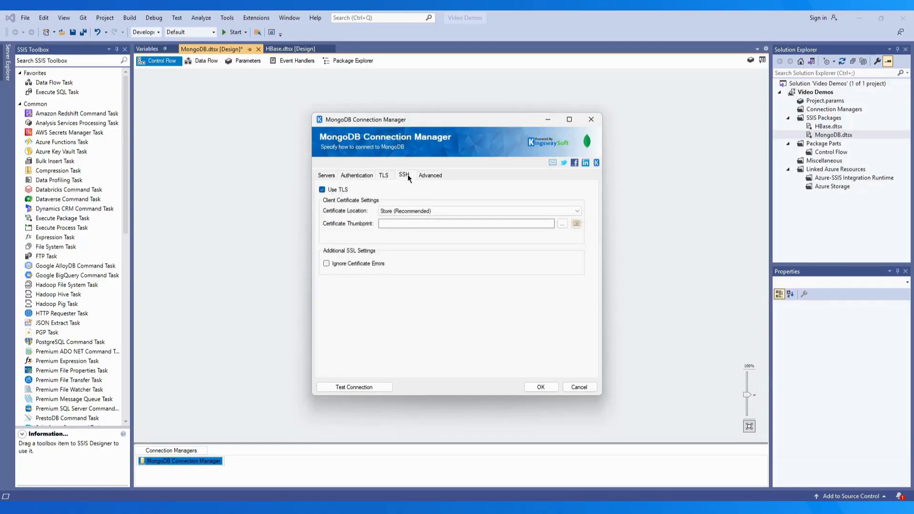
- Enable the SSH tunnel, set its authentication method to Key, and turn the tunnel back off
left_click(407, 174)
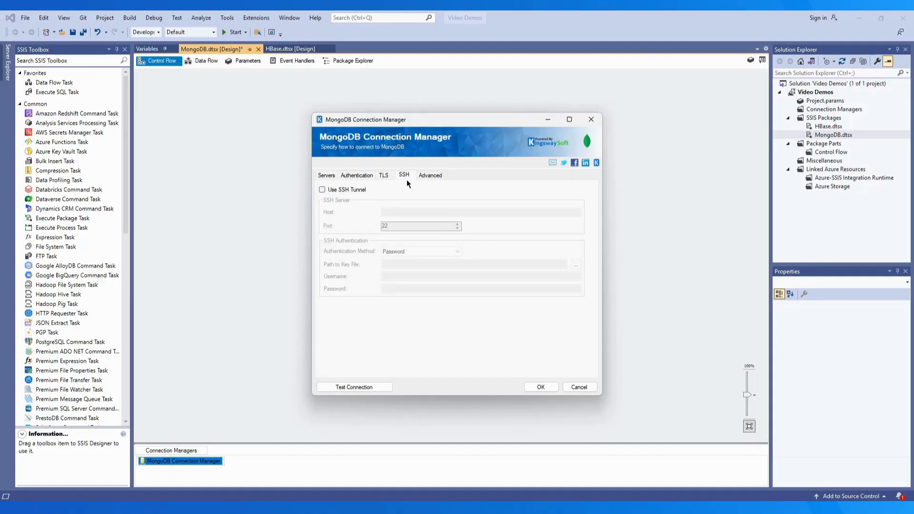
left_click(322, 188)
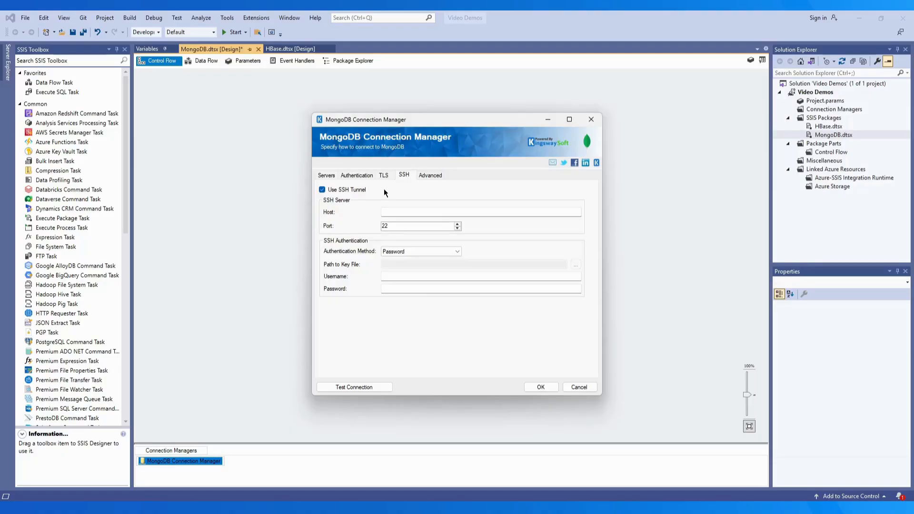
left_click(457, 252)
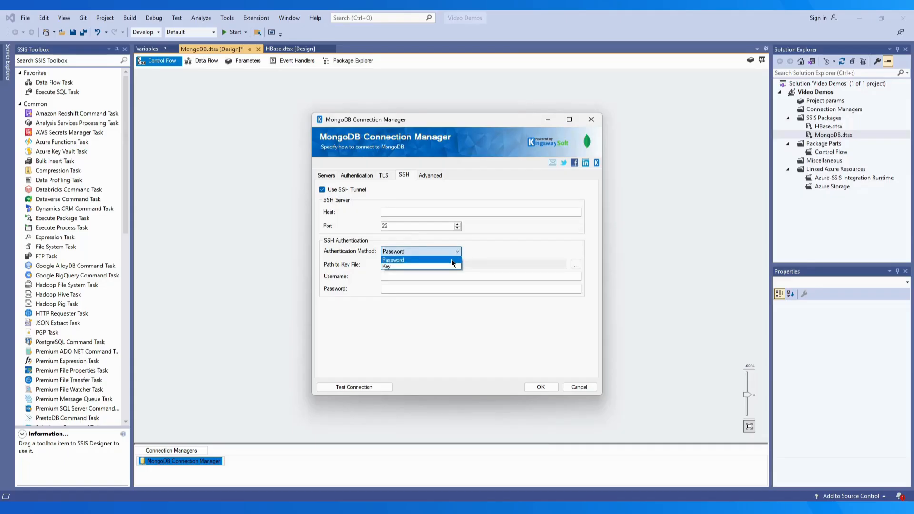
left_click(449, 266)
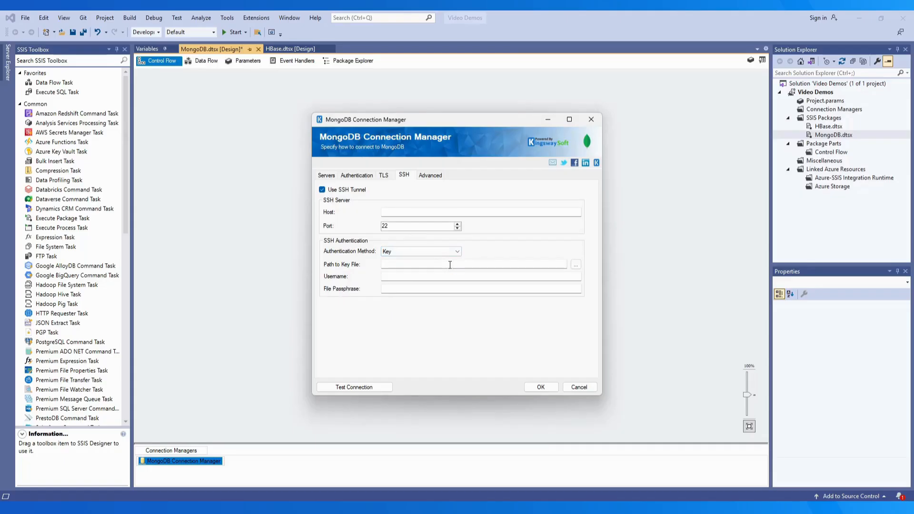
left_click(330, 190)
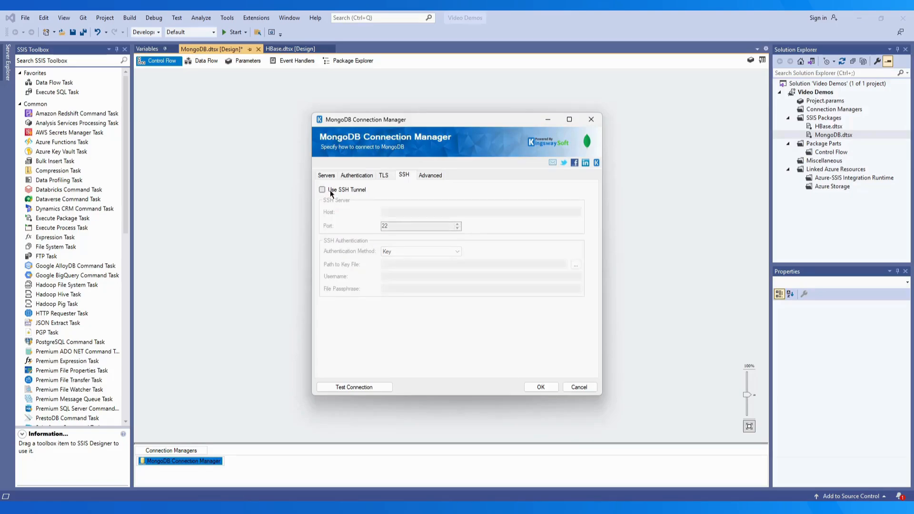
- Look through the advanced connection properties, collapsing each category from Authentication to TLS
left_click(428, 176)
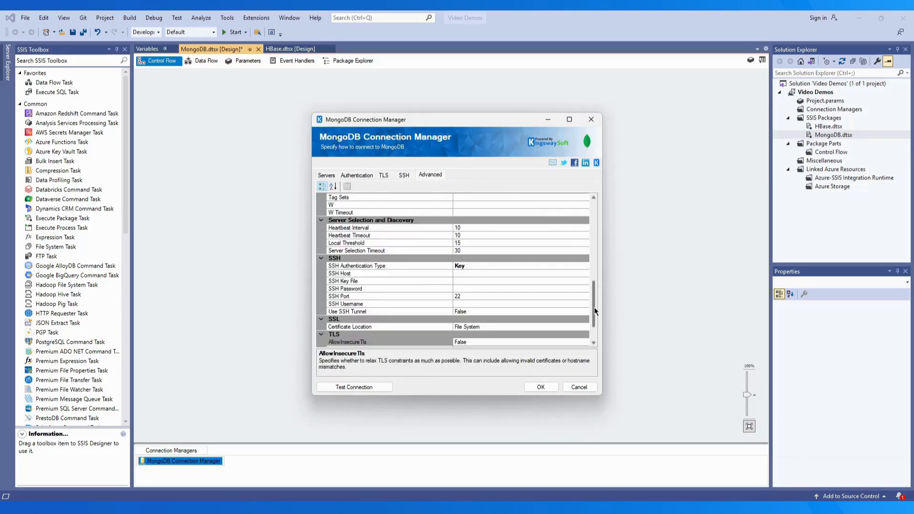
left_click_drag(594, 306, 593, 221)
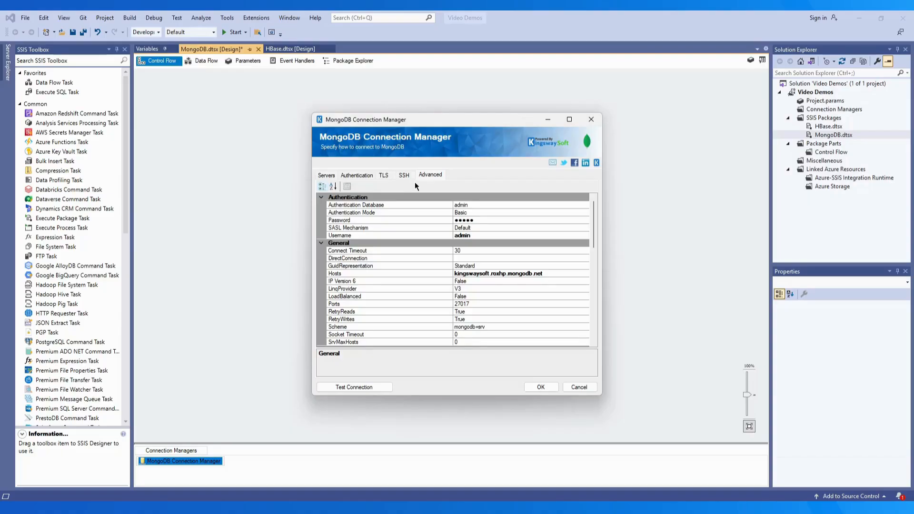
left_click(320, 197)
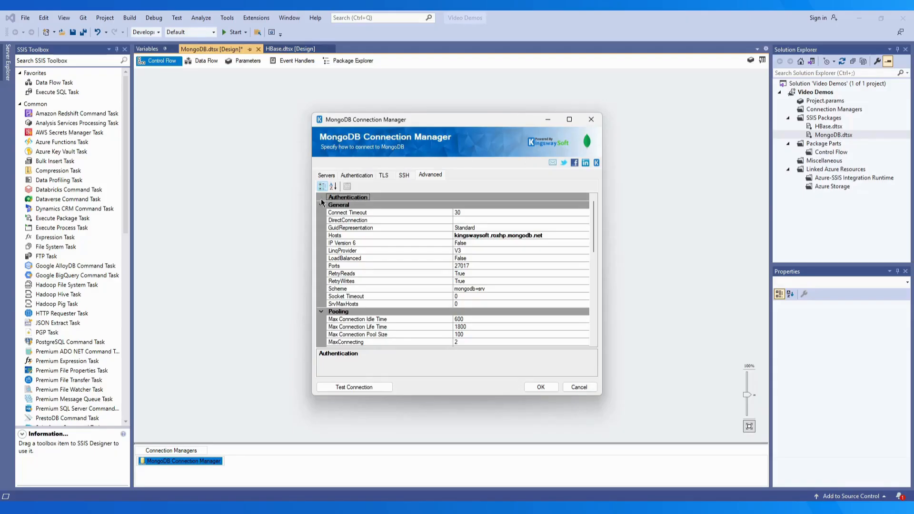
left_click(321, 204)
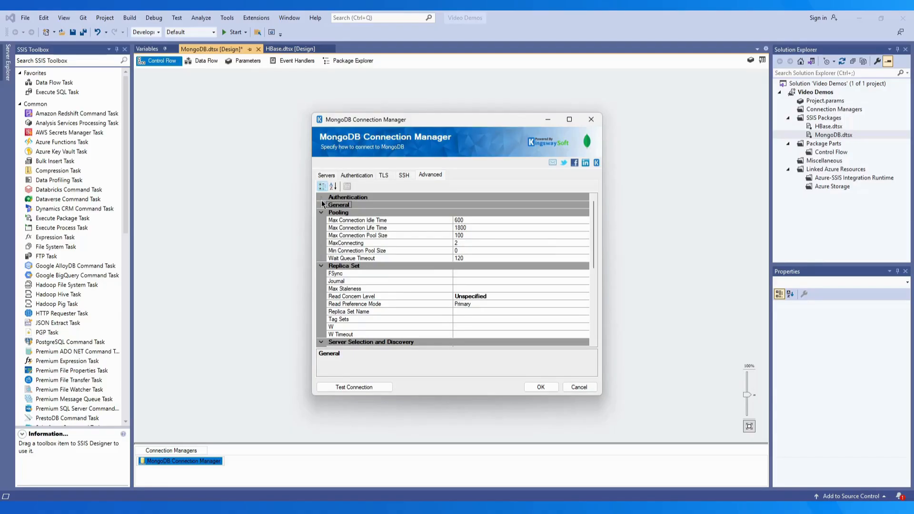
left_click(321, 213)
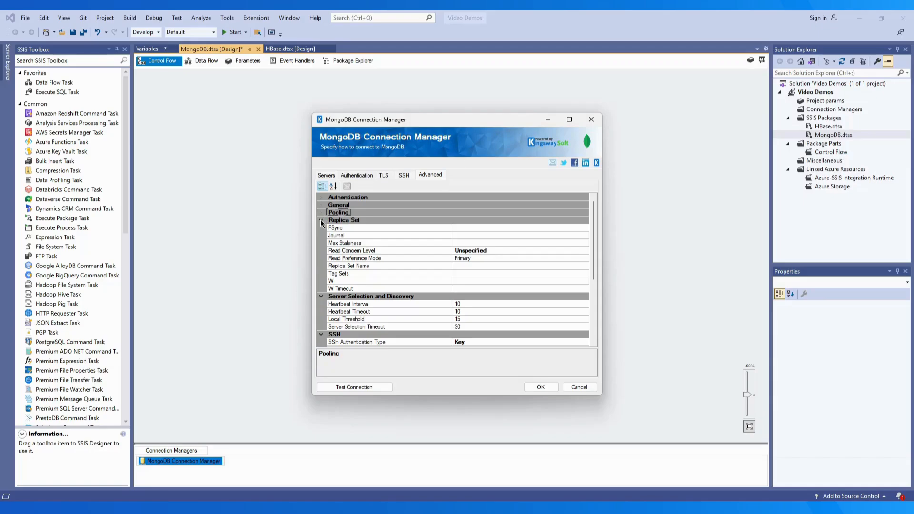
left_click(321, 220)
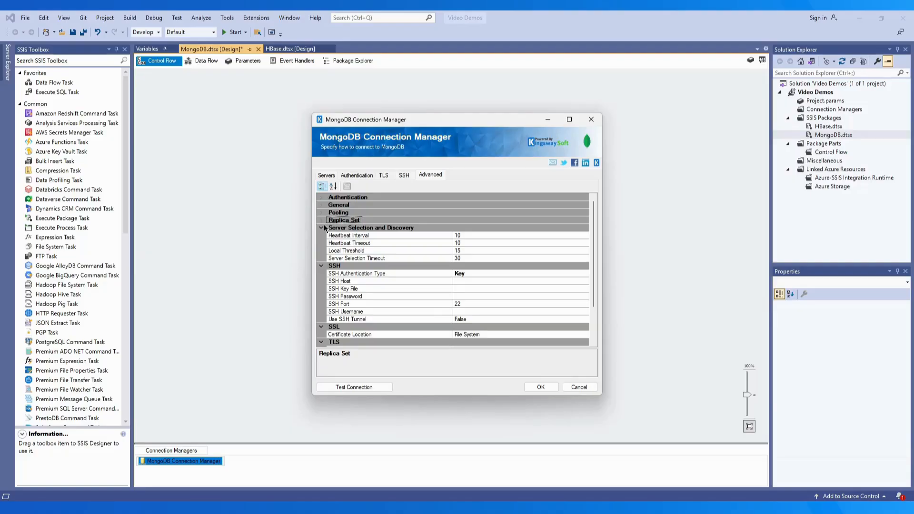
left_click(322, 227)
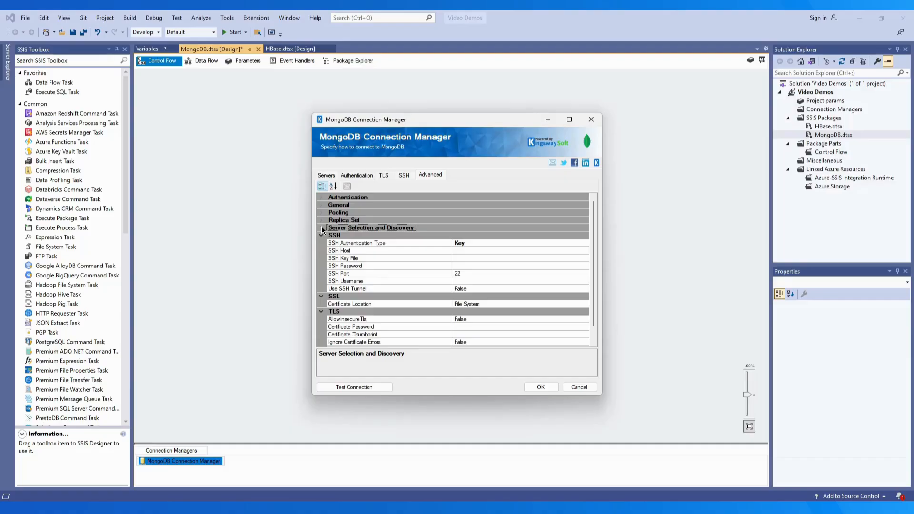
left_click(321, 235)
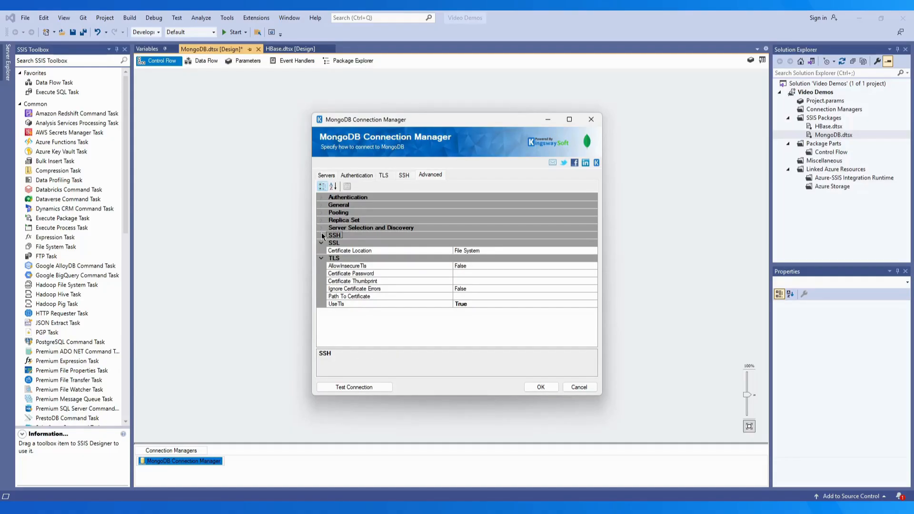
left_click(321, 243)
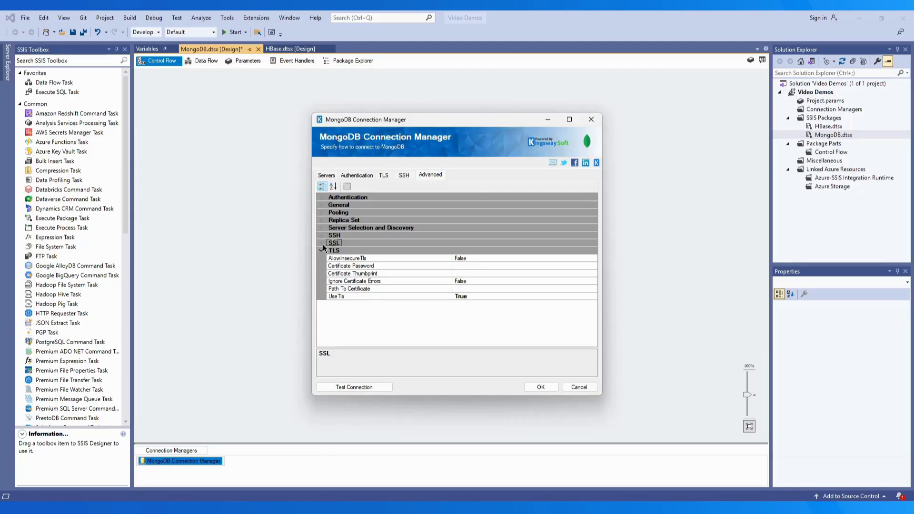
left_click(320, 251)
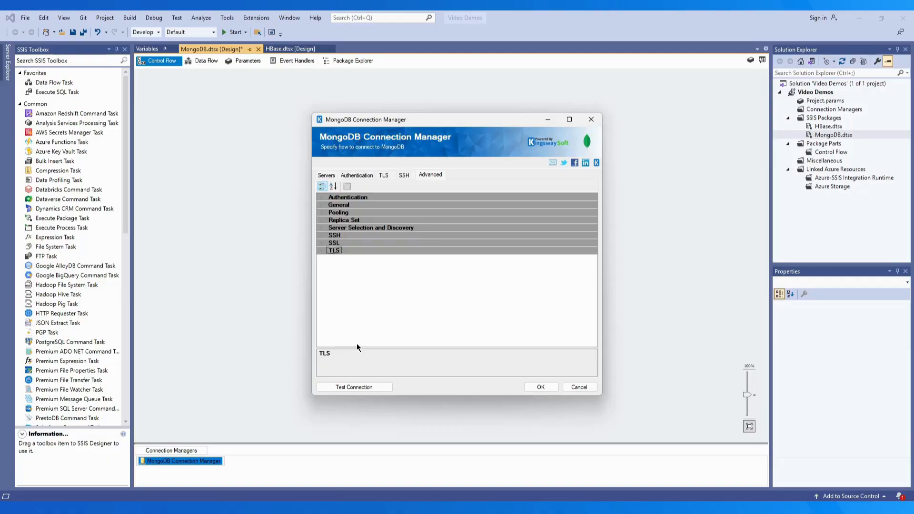
- Test the MongoDB connection and save the connection manager
left_click(361, 386)
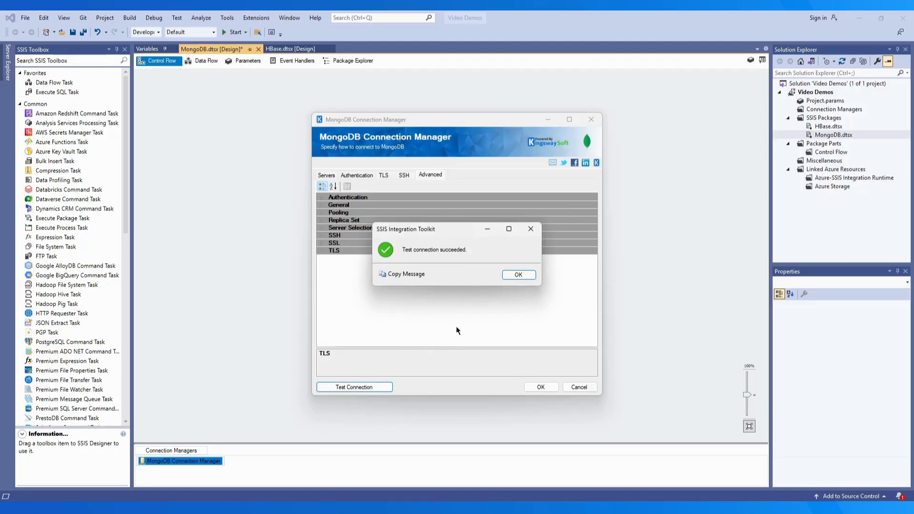
left_click(516, 274)
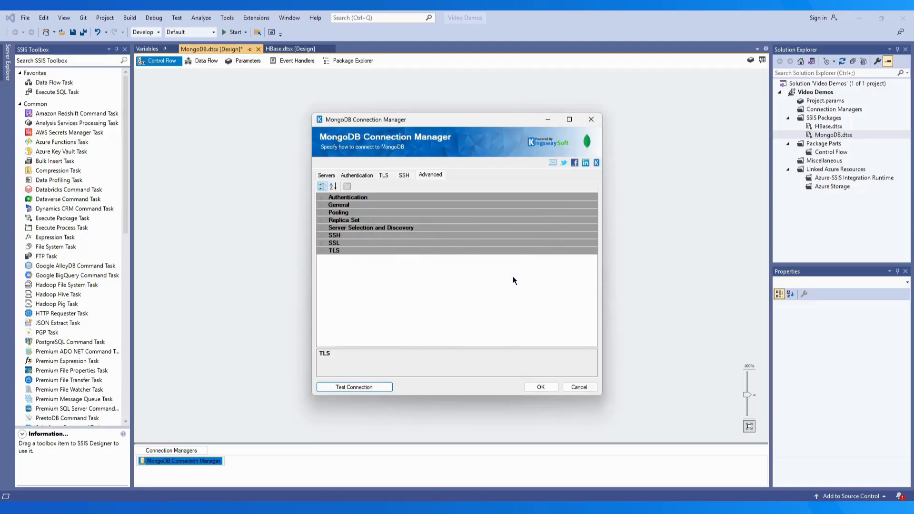
left_click(541, 387)
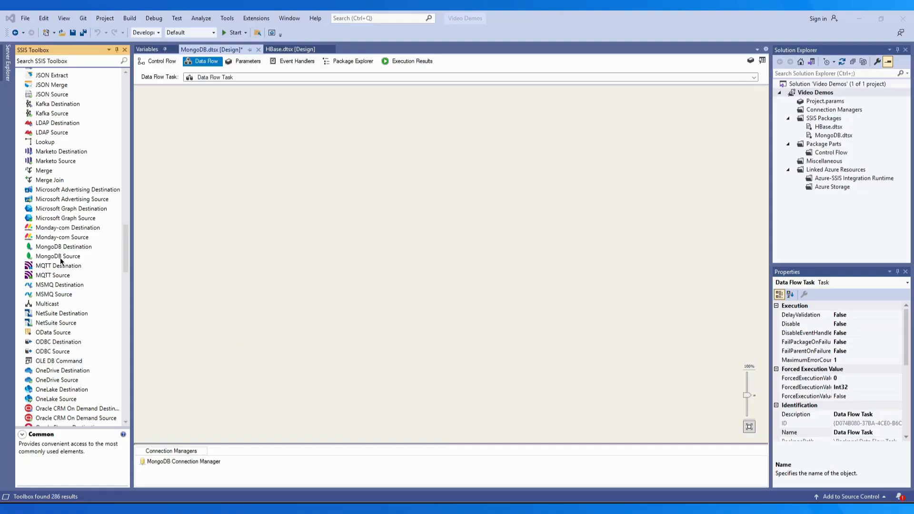
- Add a MongoDB Source to the data flow and assign it the MongoDB Connection Manager
left_click_drag(60, 258, 199, 135)
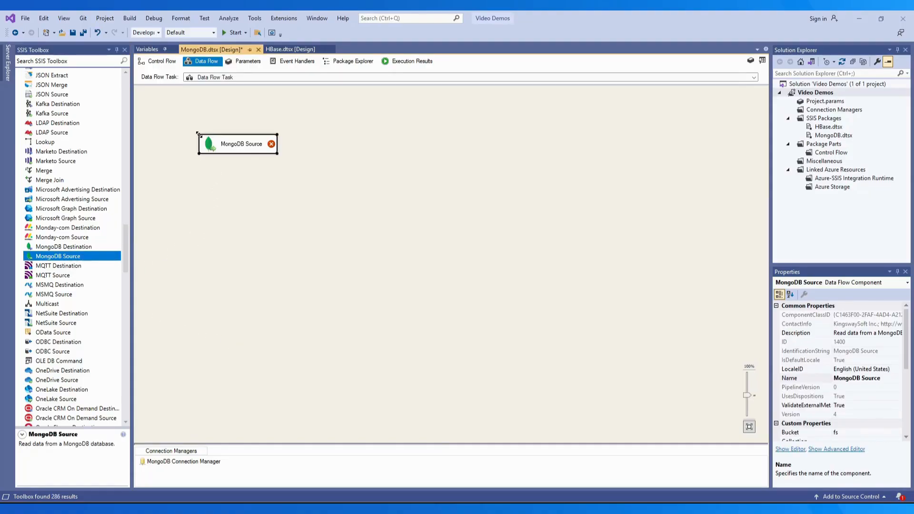
double_click(237, 143)
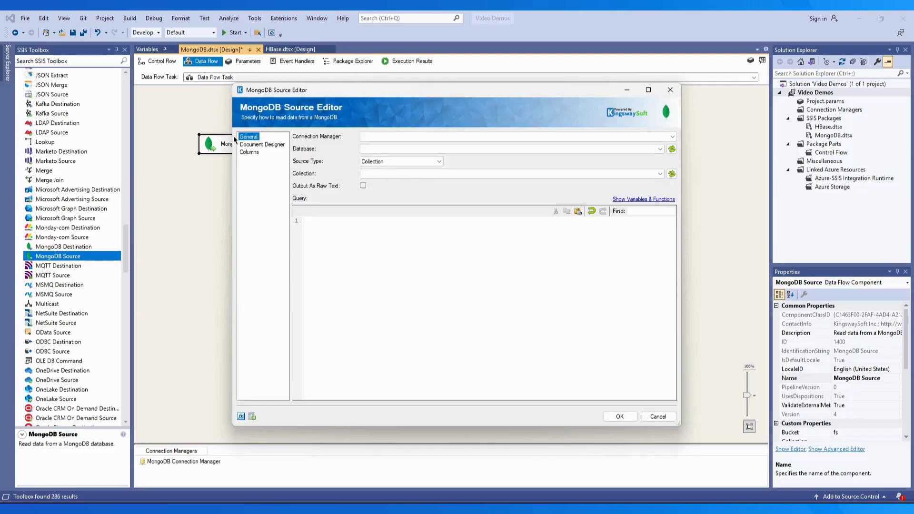
left_click(384, 135)
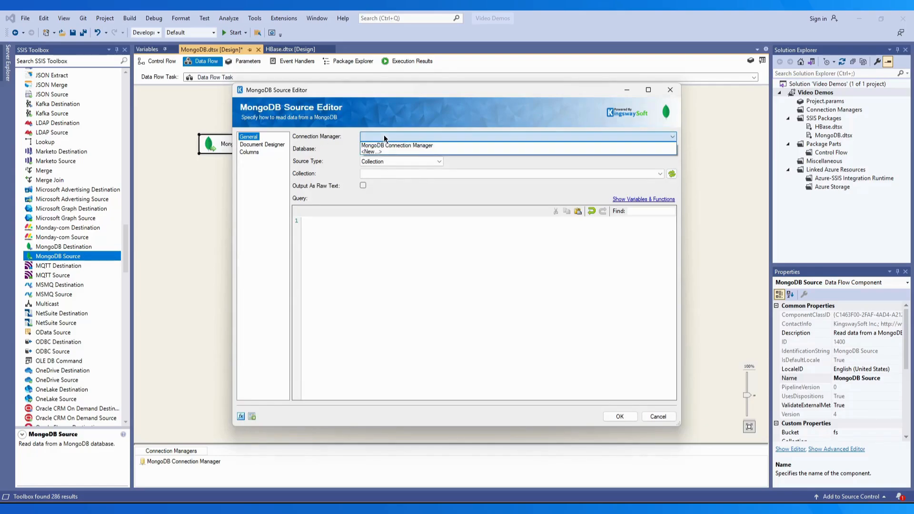
left_click(390, 145)
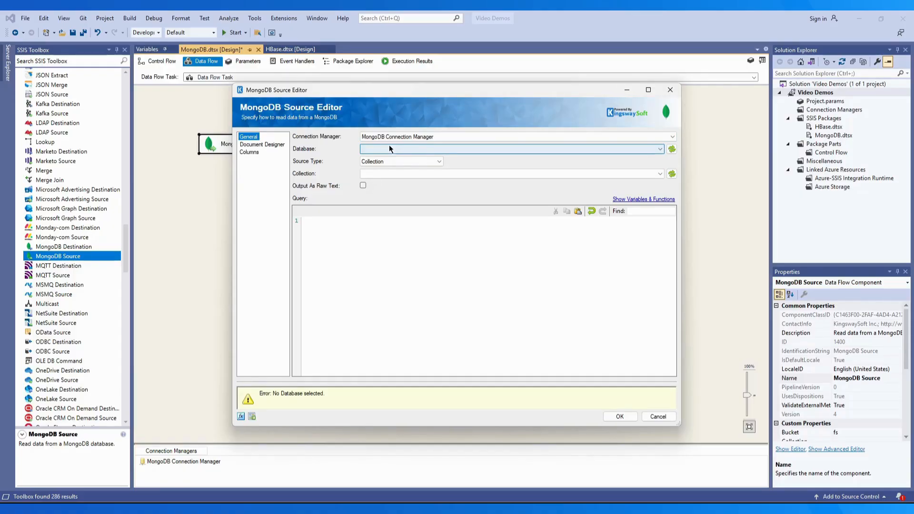
- Set the source's database to sales_db and its collection to InventoryCollection
left_click(389, 149)
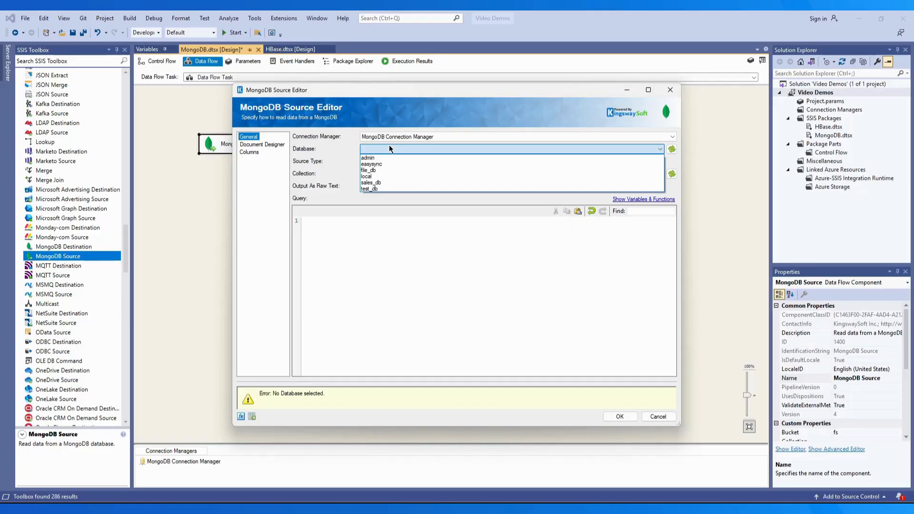
left_click(382, 182)
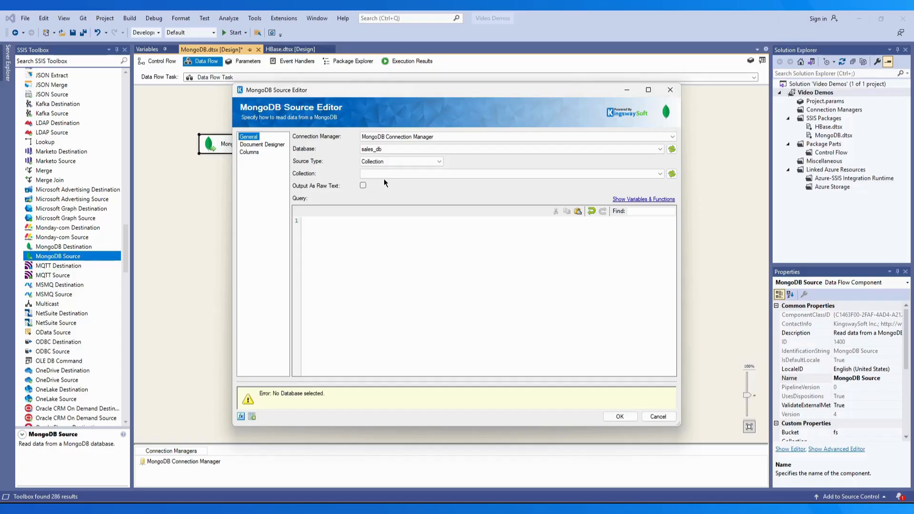
left_click(442, 174)
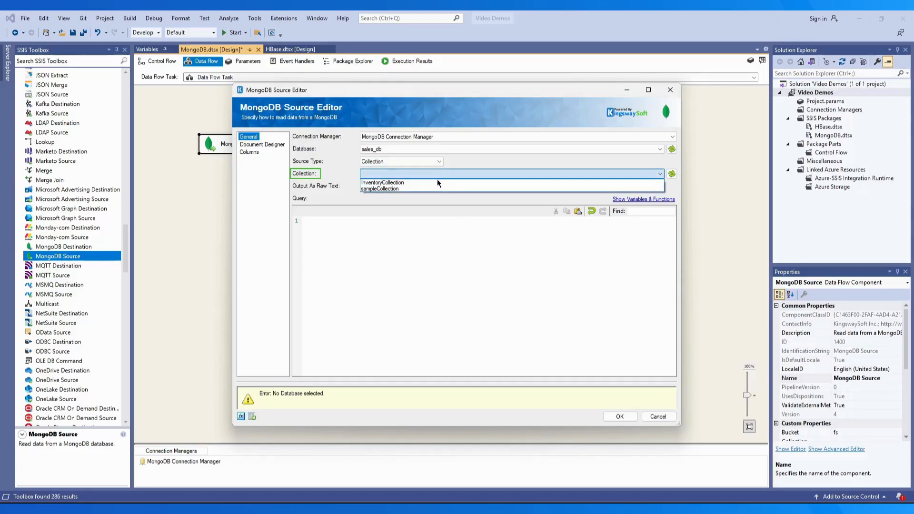
left_click(434, 181)
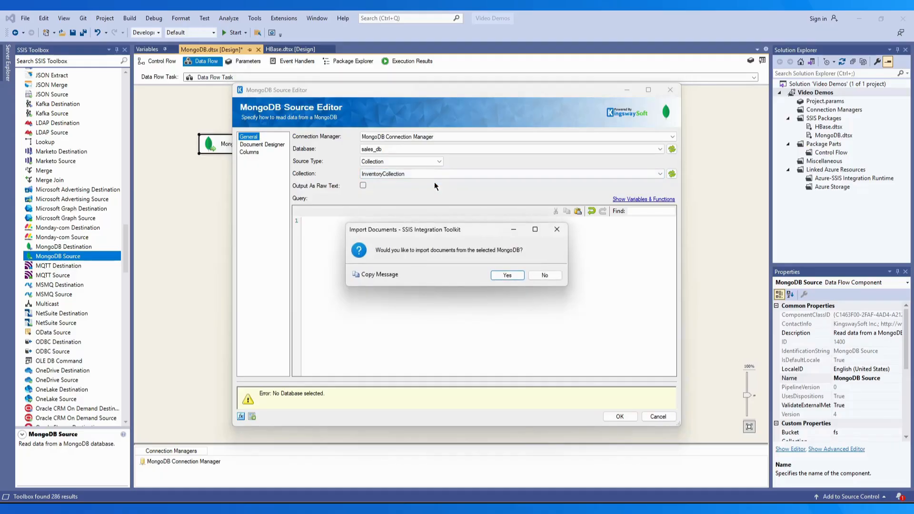
- Import the collection's documents with documents to scan set to 0 and the query { category: "Electronics" }
left_click(508, 276)
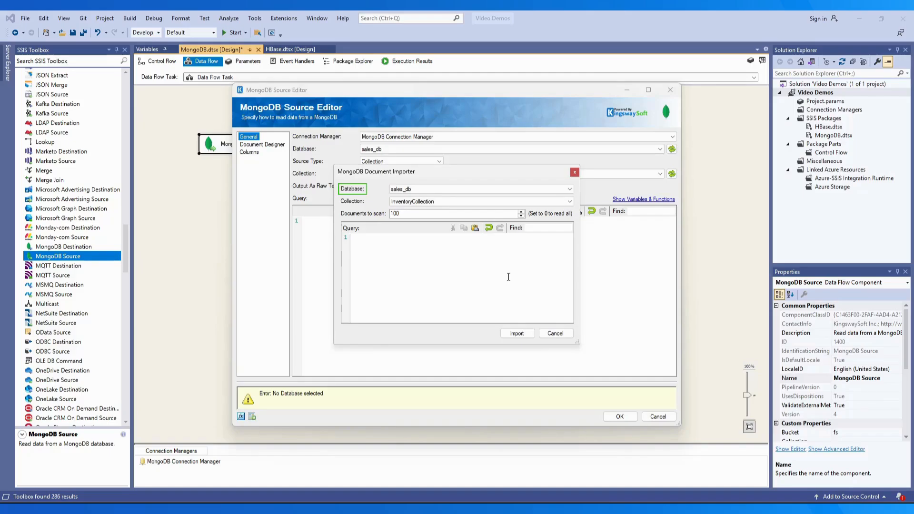
left_click_drag(401, 213, 388, 214)
type("0")
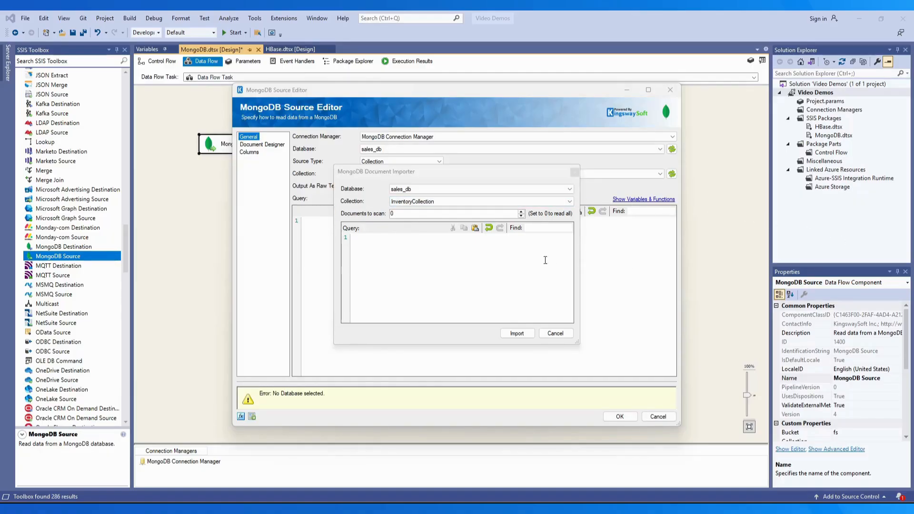
left_click(393, 248)
type("{ category: \"Electronics\" }")
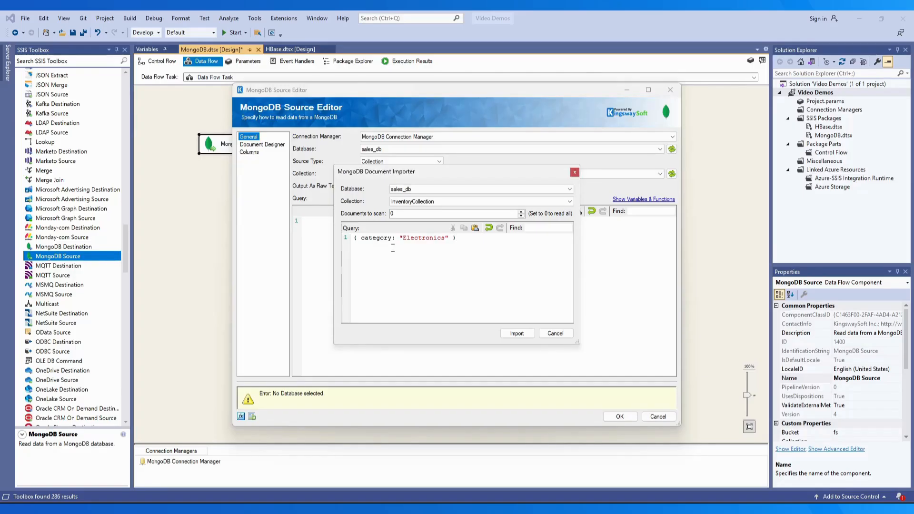
left_click(517, 333)
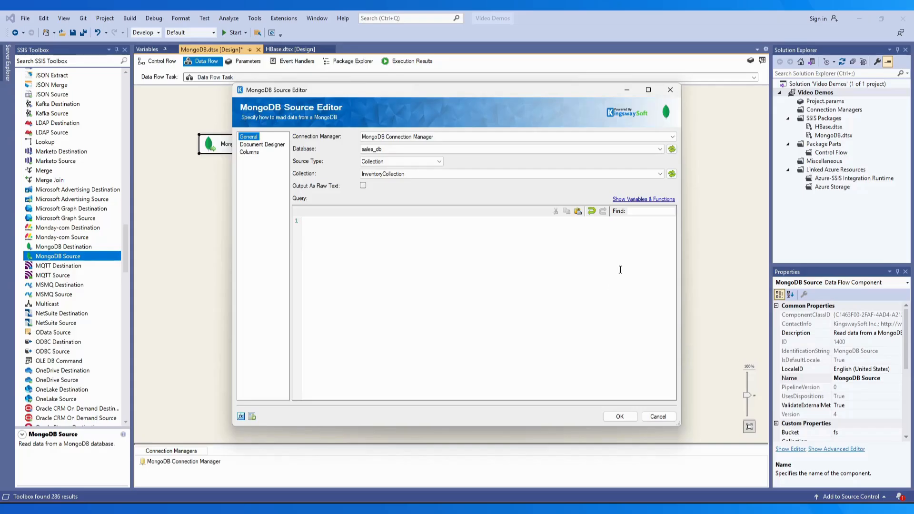
- Show the variables and functions for the source query and insert the $eq comparison function into it
left_click(639, 200)
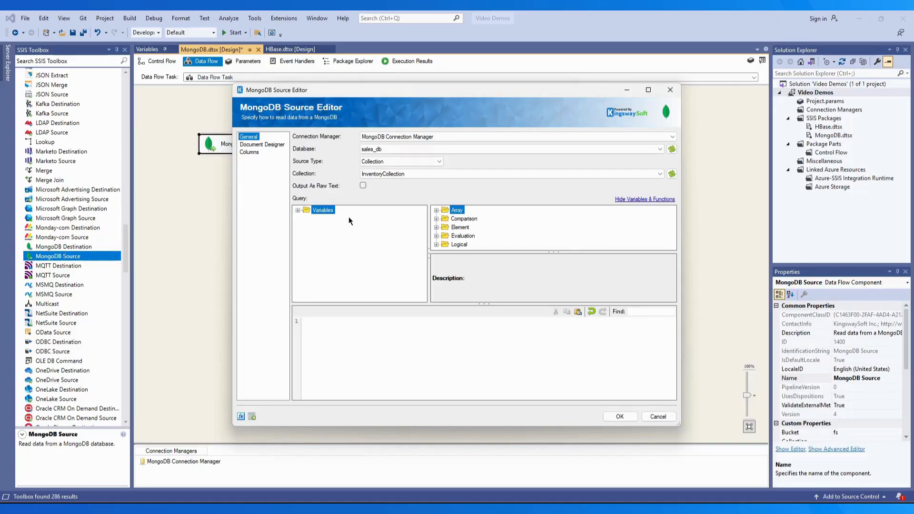
left_click(298, 210)
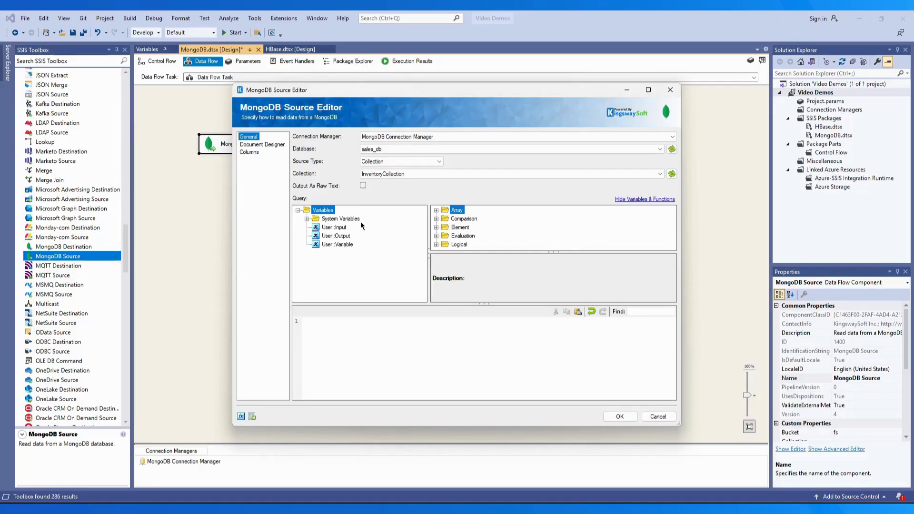
left_click(435, 218)
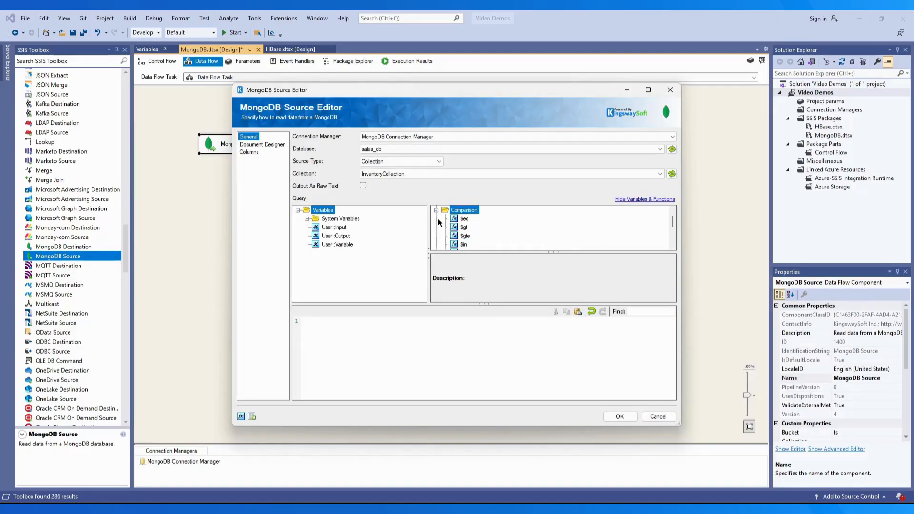
left_click(462, 218)
left_click_drag(394, 335, 395, 336)
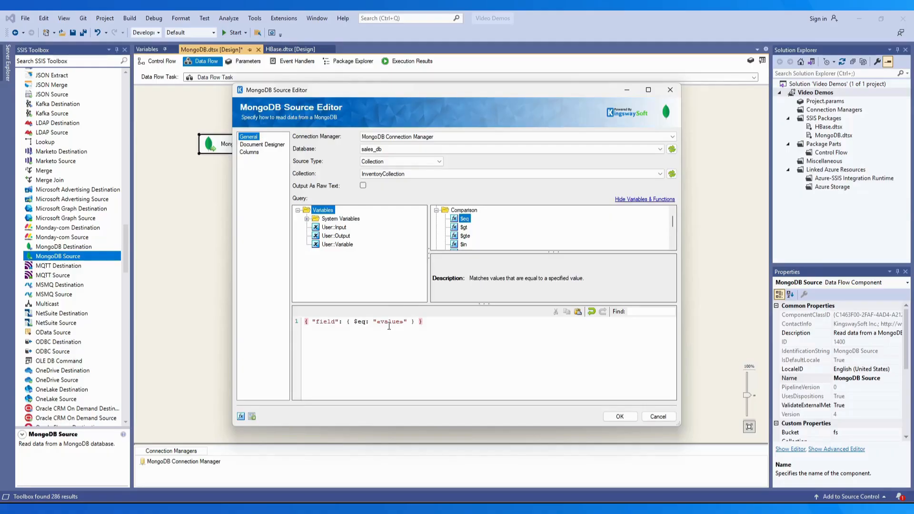
- Complete the $eq filter with "status" as the field and the User::Variable variable as the value
double_click(328, 321)
type("status")
left_click_drag(336, 245, 396, 323)
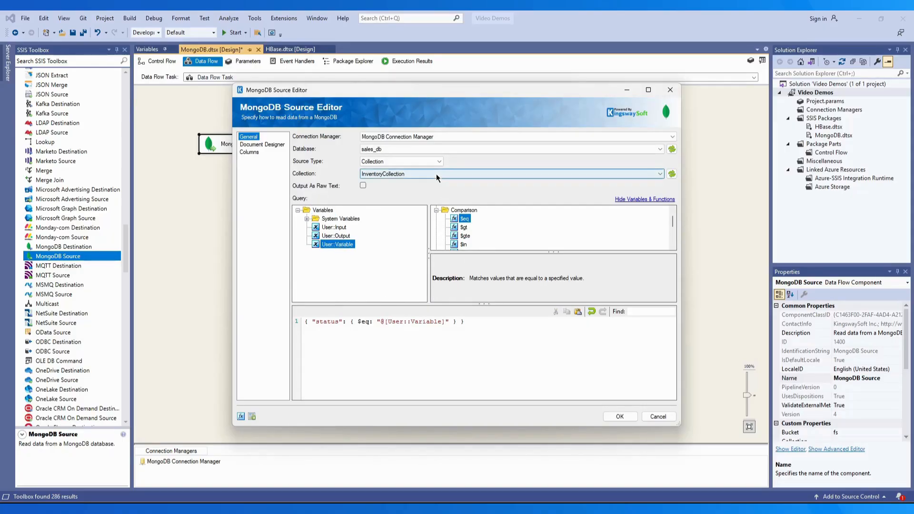
- Switch the source type to Change Stream and set the input variable type to Resume Token
left_click(435, 160)
left_click(389, 177)
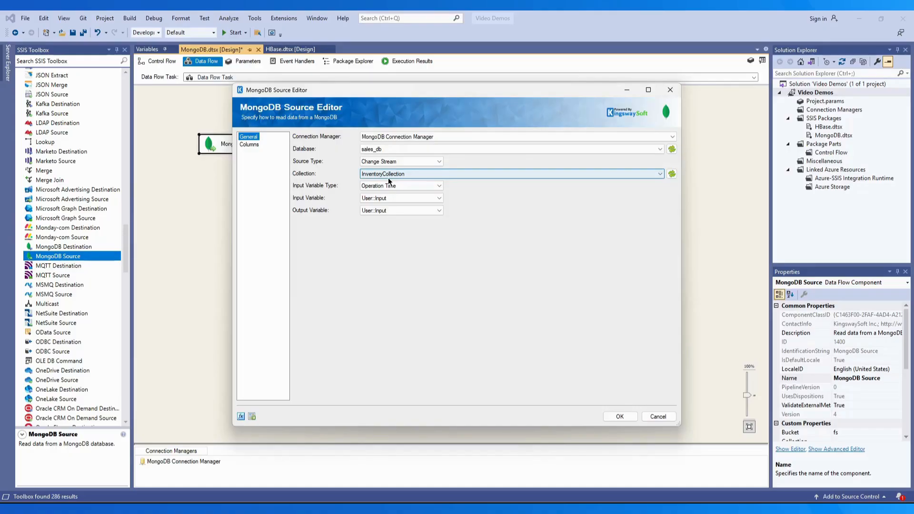
left_click(438, 186)
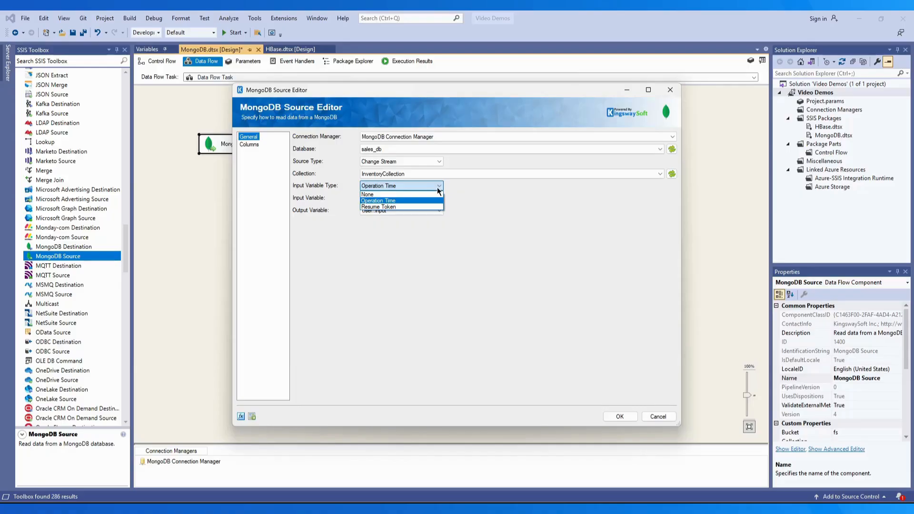
left_click(437, 187)
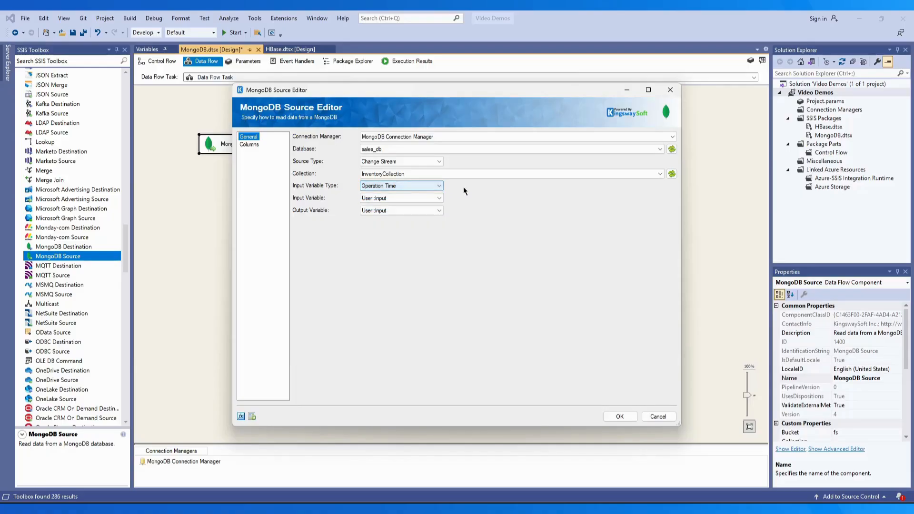
left_click(438, 186)
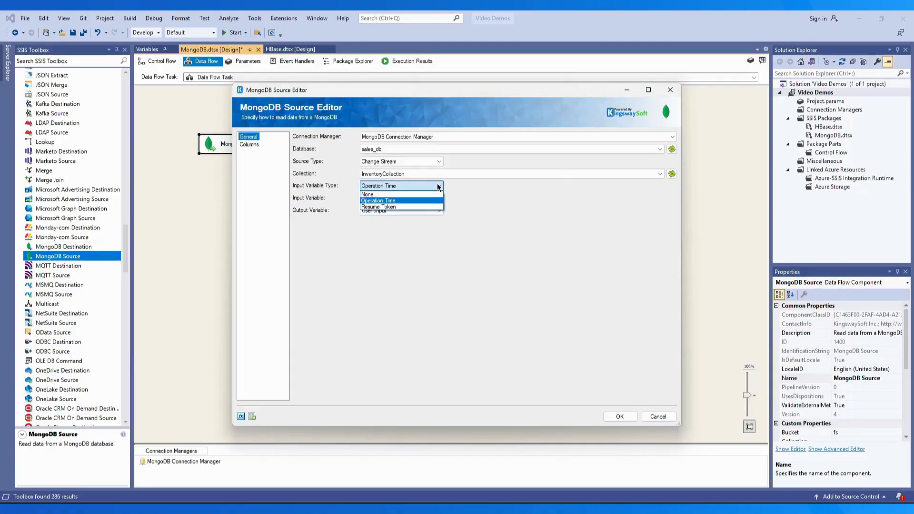
left_click(416, 207)
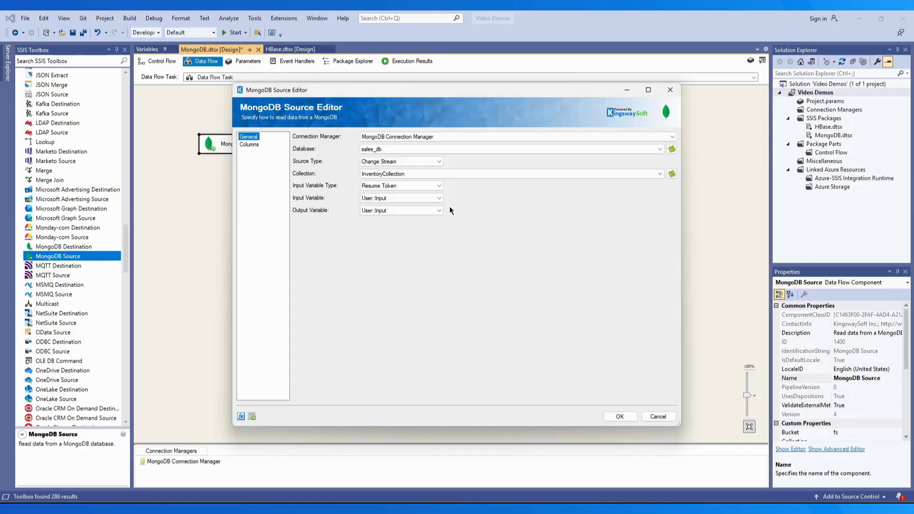
- Switch the source type to GridFS and replace the query with {"filename": "inventory_snapshot.csv"}
left_click(438, 160)
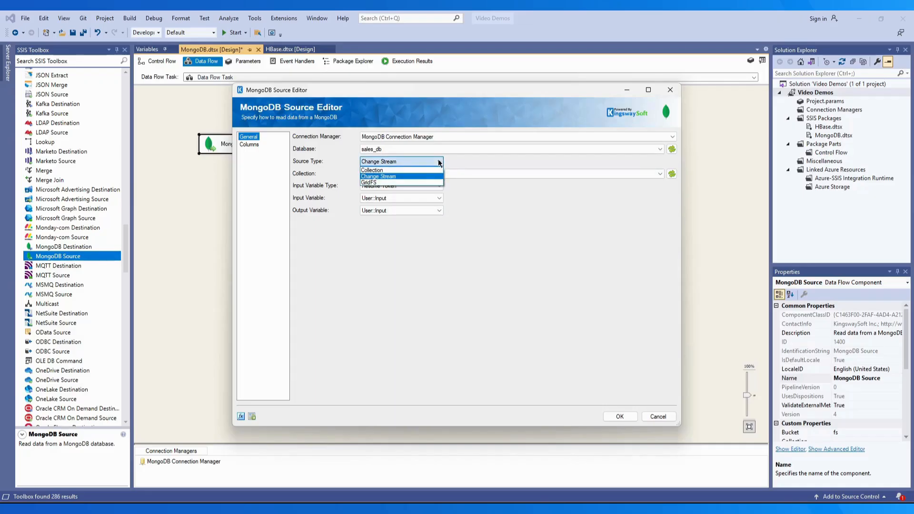
left_click(384, 181)
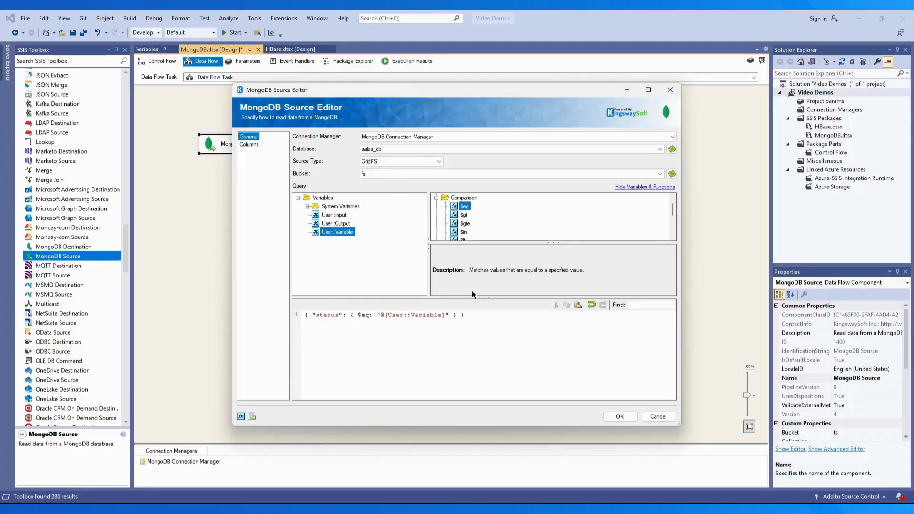
left_click_drag(474, 314, 307, 314)
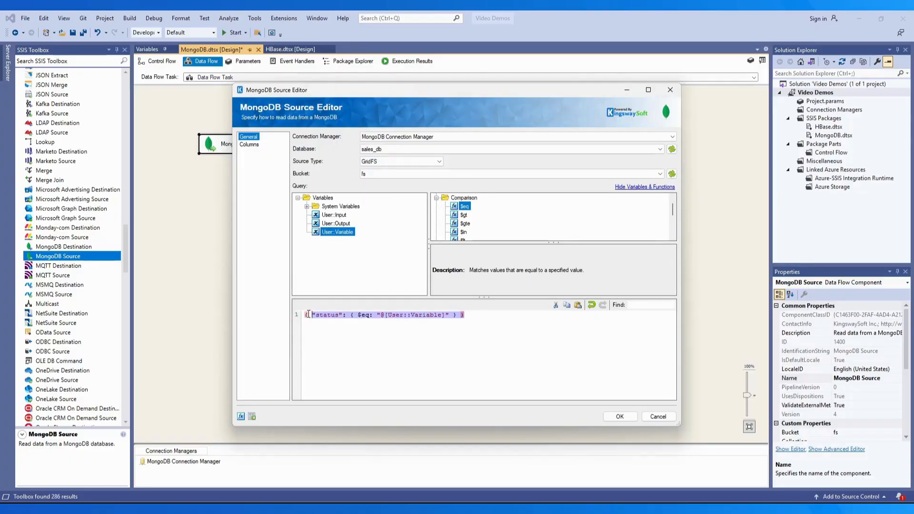
key("Delete")
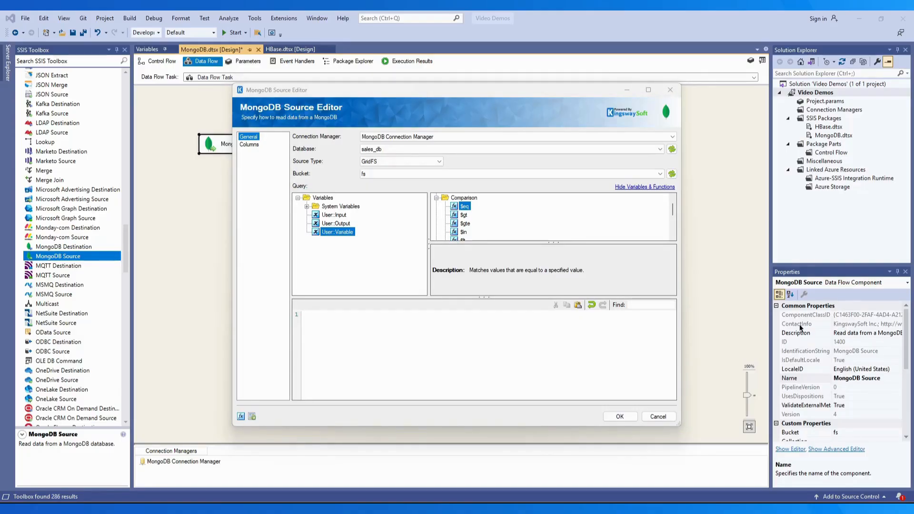
left_click(407, 329)
type("{\"filename\": \"inventory_snapshot.csv\"}")
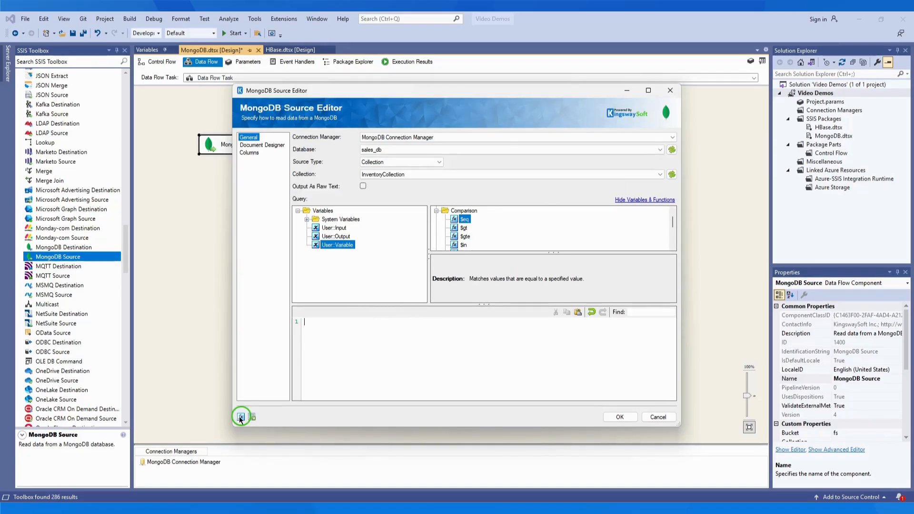
- Review the source properties that accept expressions and the options for generating its metadata documentation, closing both dialogs
left_click(241, 417)
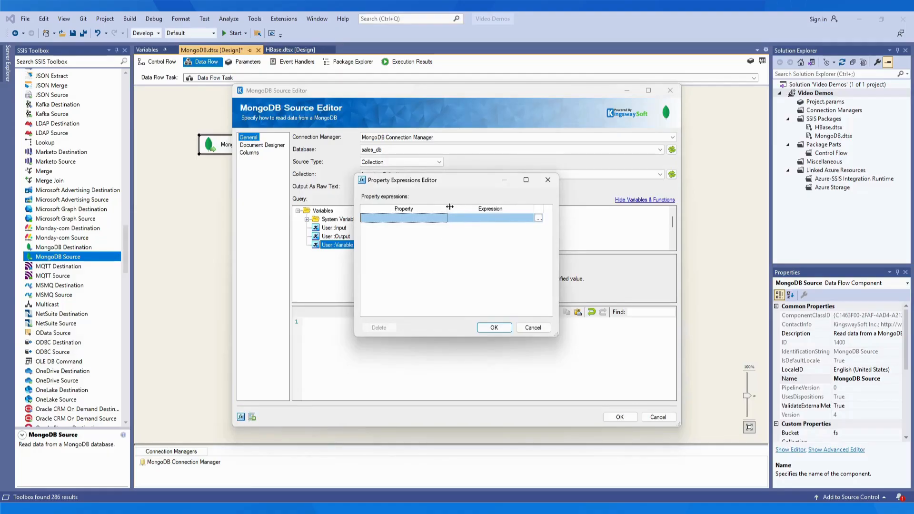
left_click(501, 219)
left_click(502, 219)
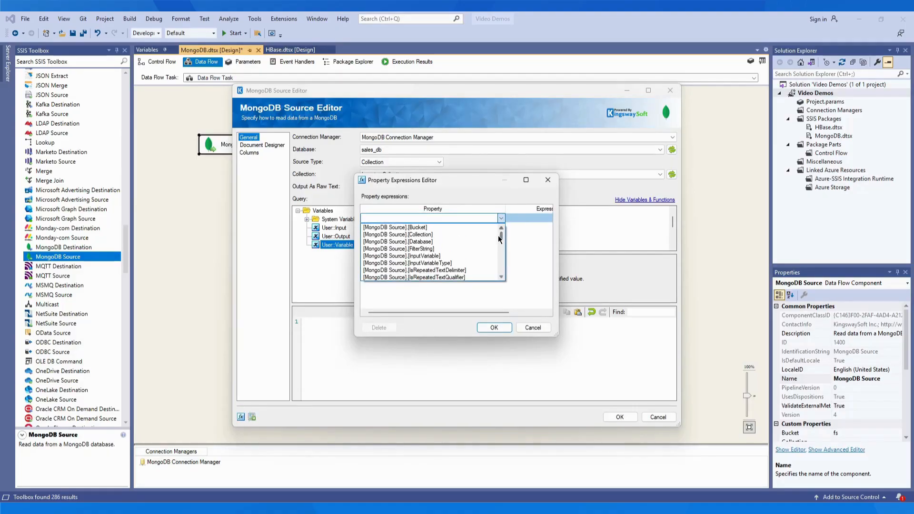
left_click_drag(504, 236, 506, 242)
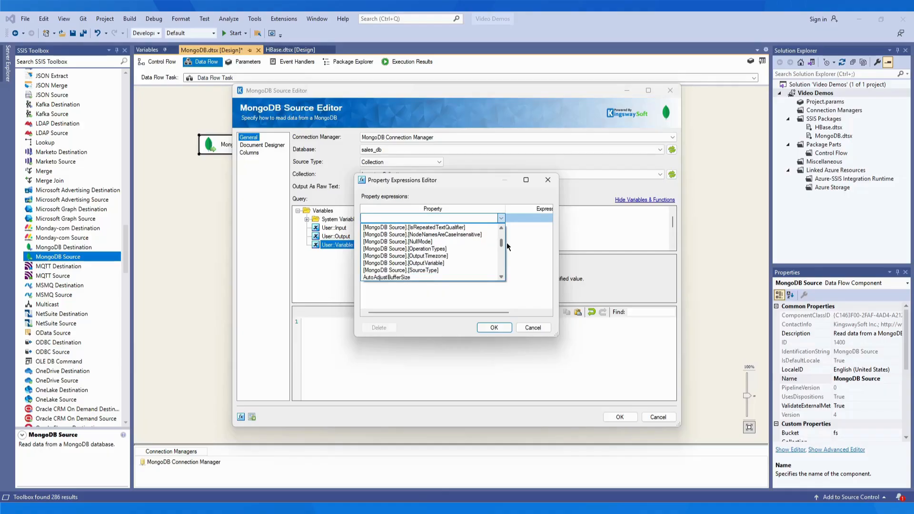
left_click(529, 262)
left_click(547, 179)
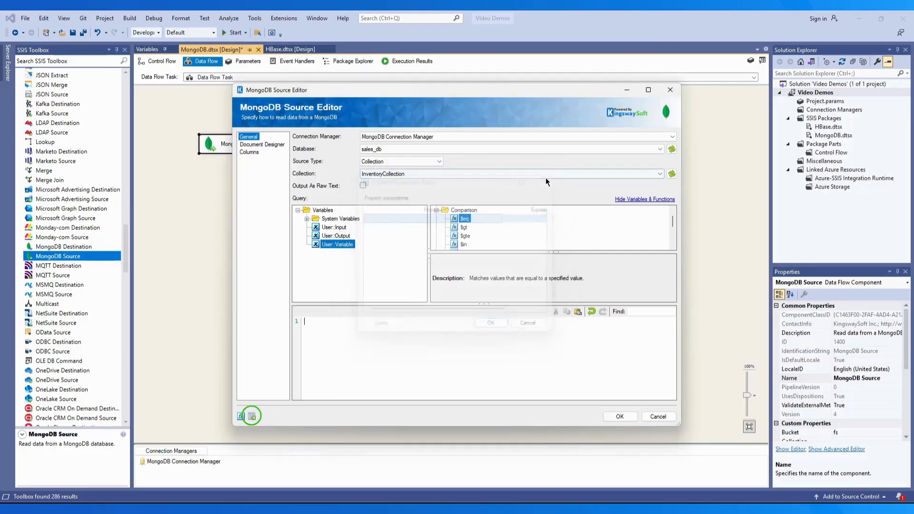
left_click(252, 416)
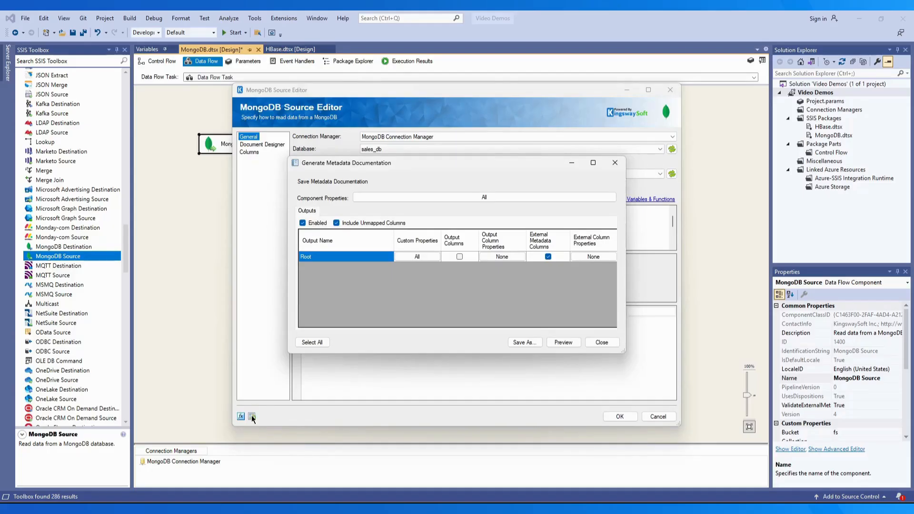
left_click(615, 162)
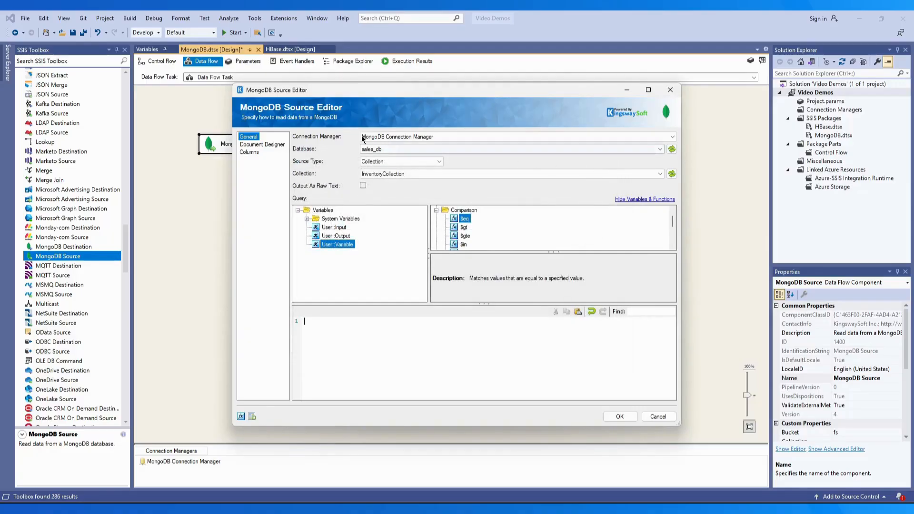
- Add a new node under the root object in the Document Designer
left_click(261, 145)
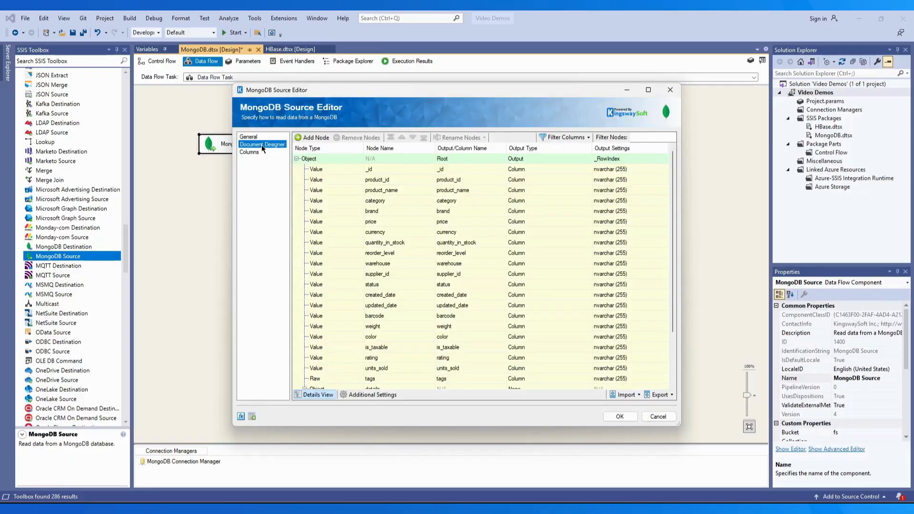
left_click(321, 158)
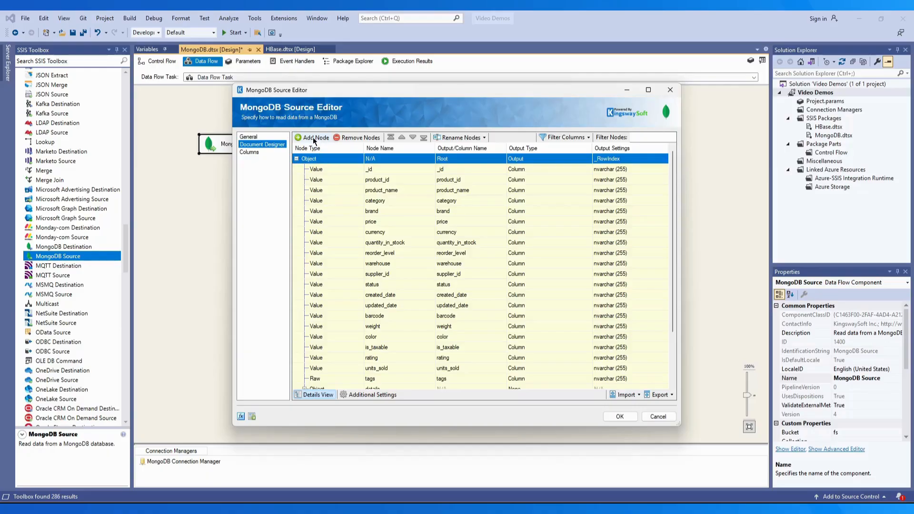
left_click(313, 137)
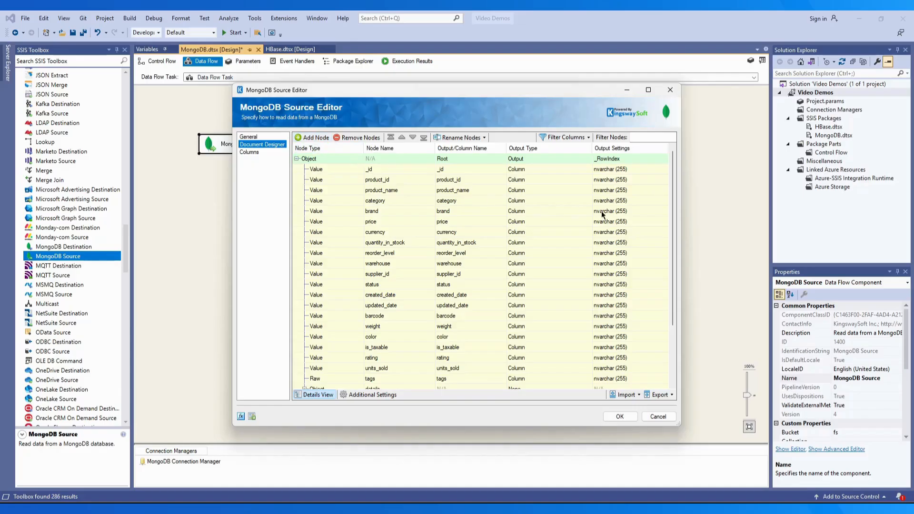
left_click_drag(673, 221, 677, 281)
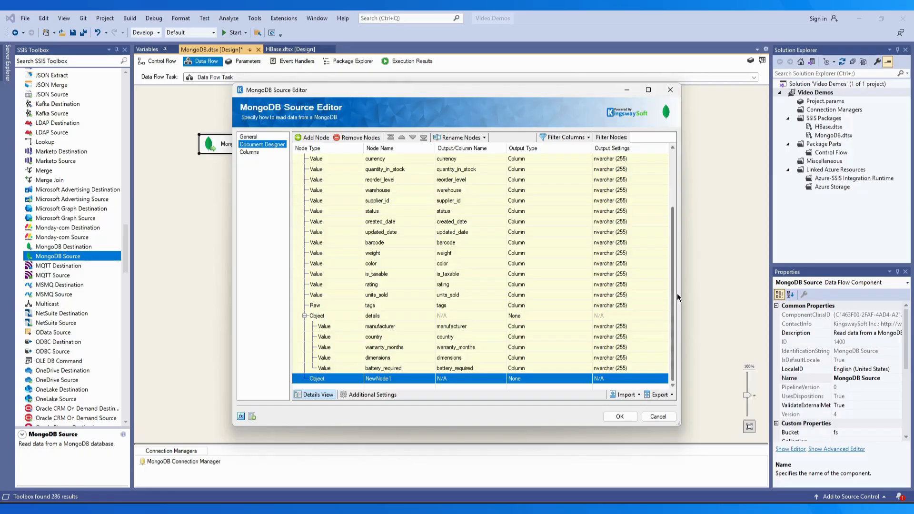
- Check the naming options for renaming nodes and show all columns in the designer's node grid
left_click(484, 137)
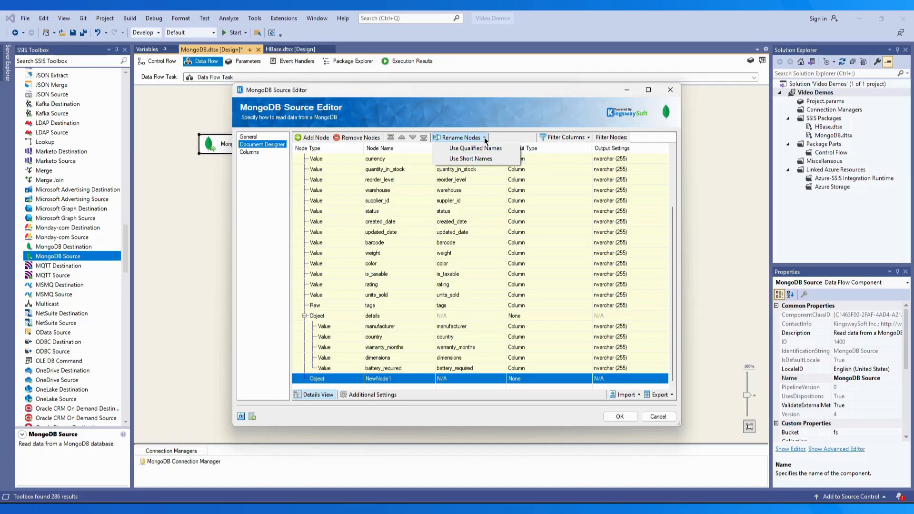
left_click(504, 137)
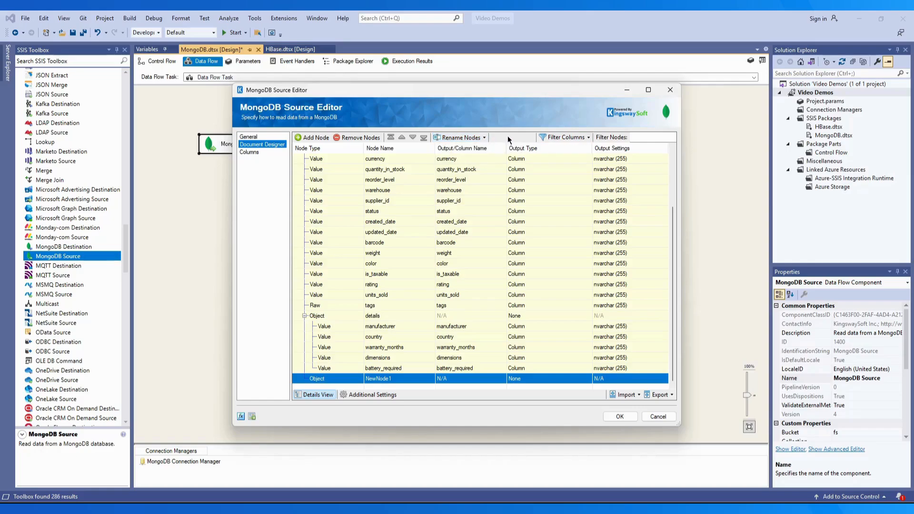
left_click(588, 138)
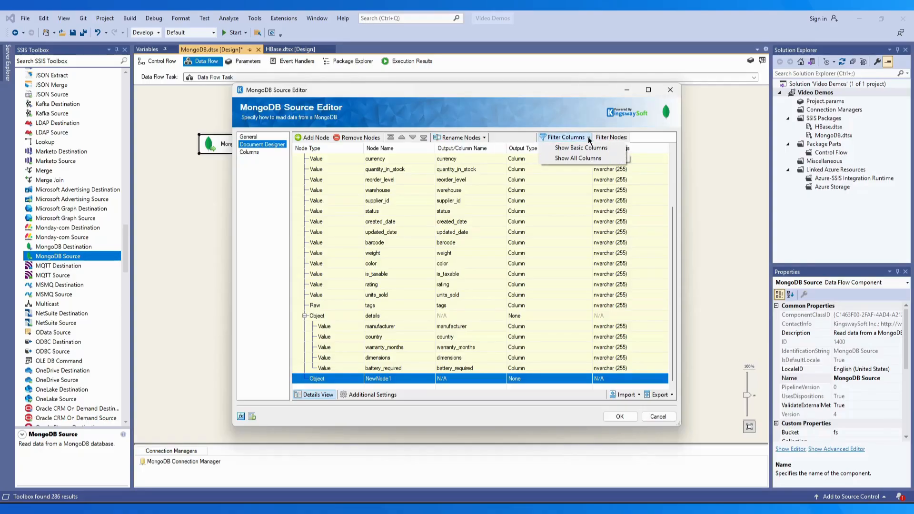
left_click(578, 157)
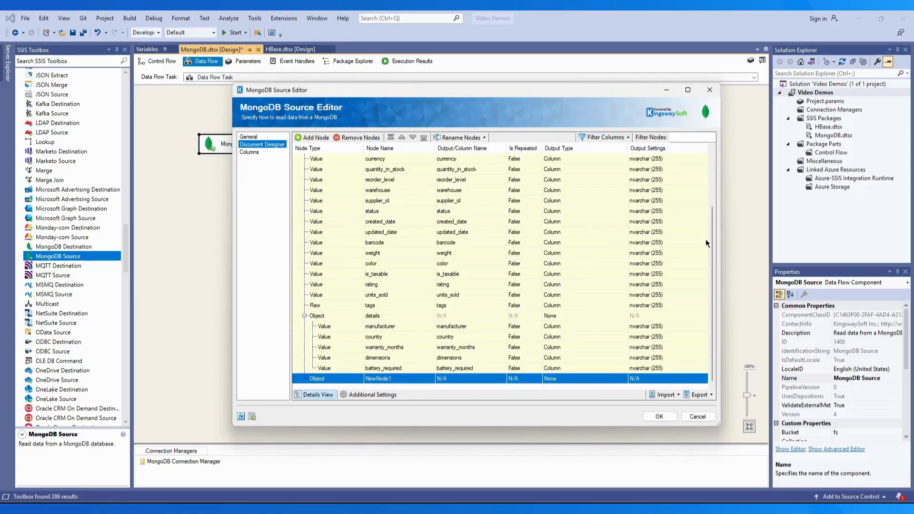
- Filter the document nodes by "product" and clear the filter again
left_click(677, 137)
type("product")
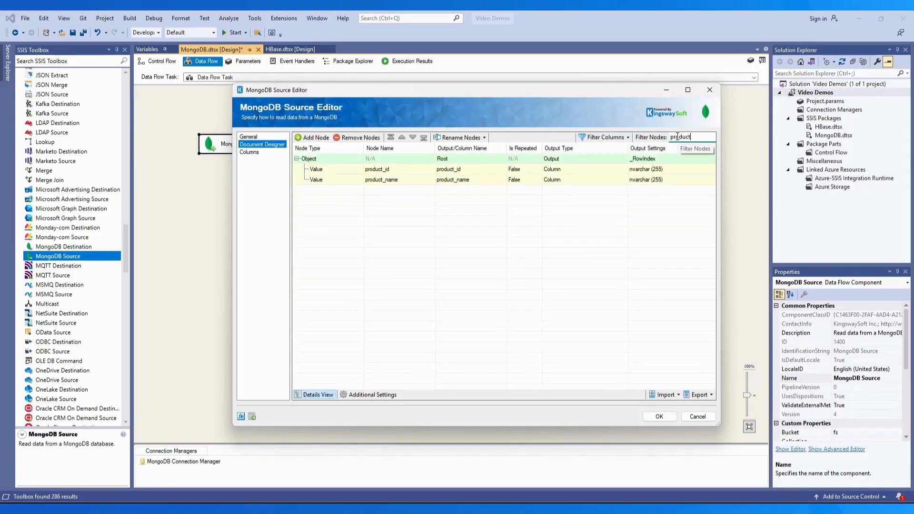
key("ctrl+a")
key("BackSpace")
- Examine the node type and output type options of the root object and the output type of the _id node
left_click(356, 161)
left_click(358, 159)
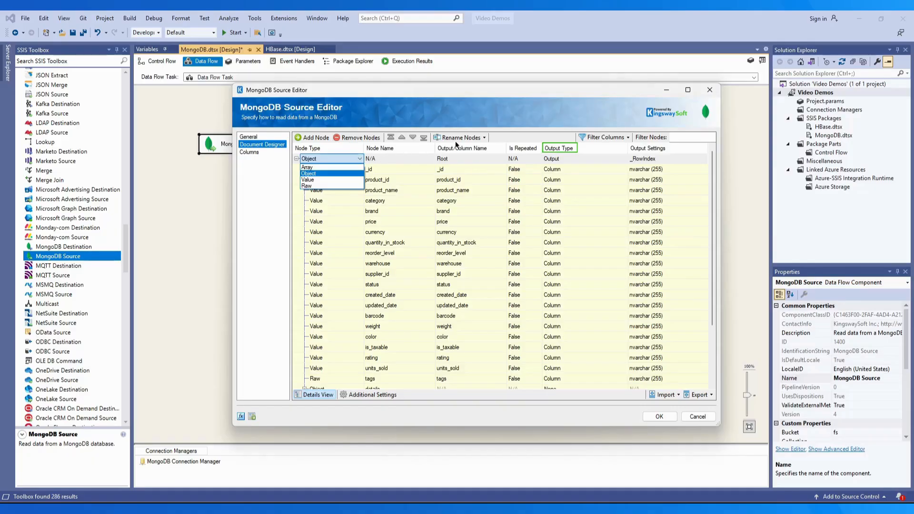
left_click(538, 113)
left_click(573, 158)
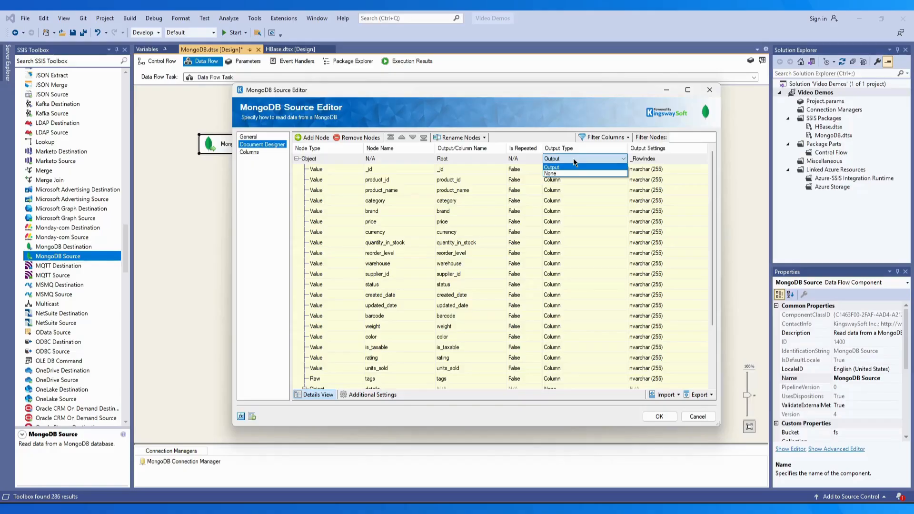
left_click(573, 158)
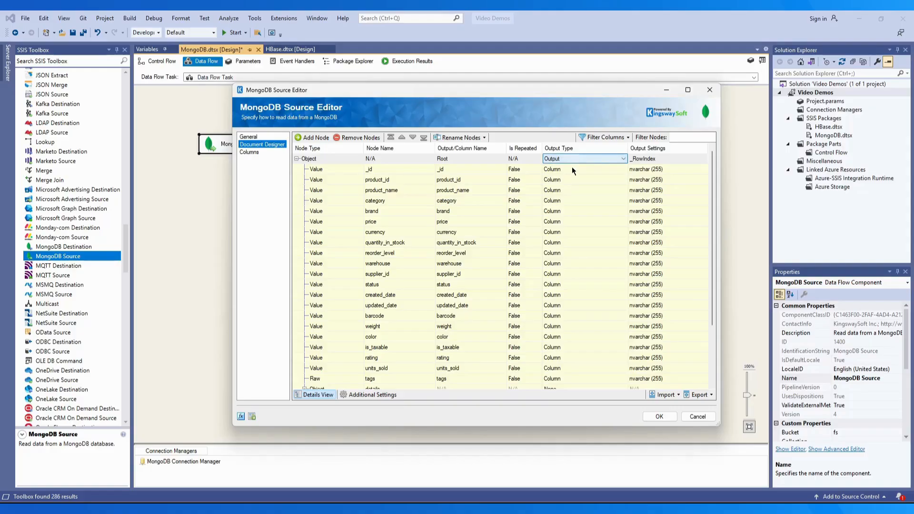
left_click(570, 169)
left_click(570, 169)
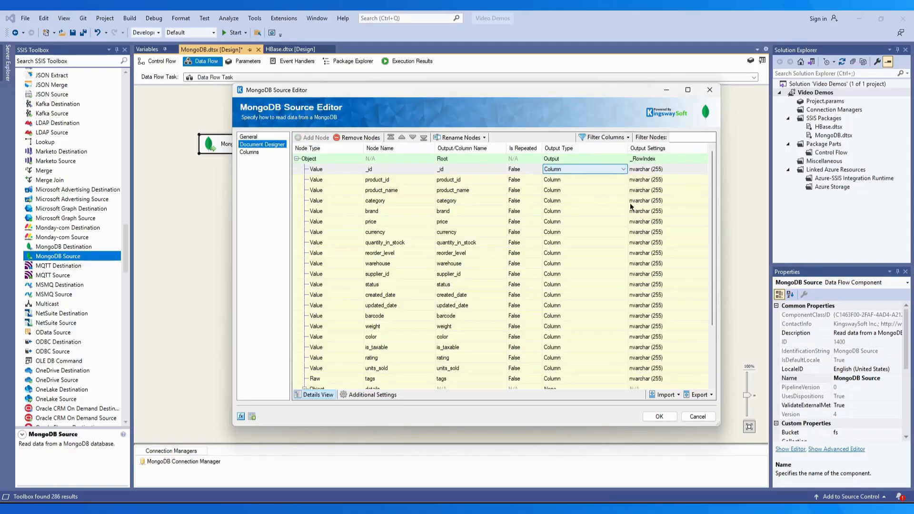
- Change the node type of the newly added node NewNode1 to Array and check its output type options
left_click_drag(712, 221, 710, 279)
left_click(343, 381)
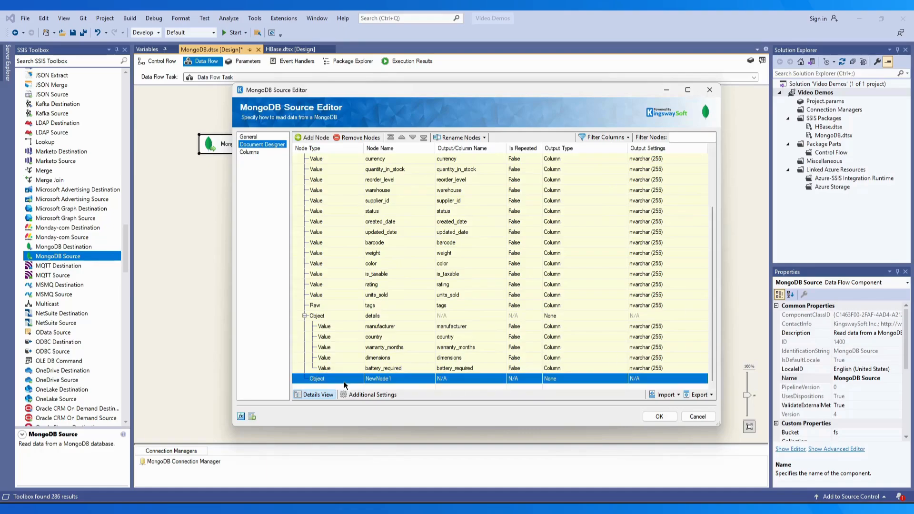
left_click(340, 379)
left_click(329, 387)
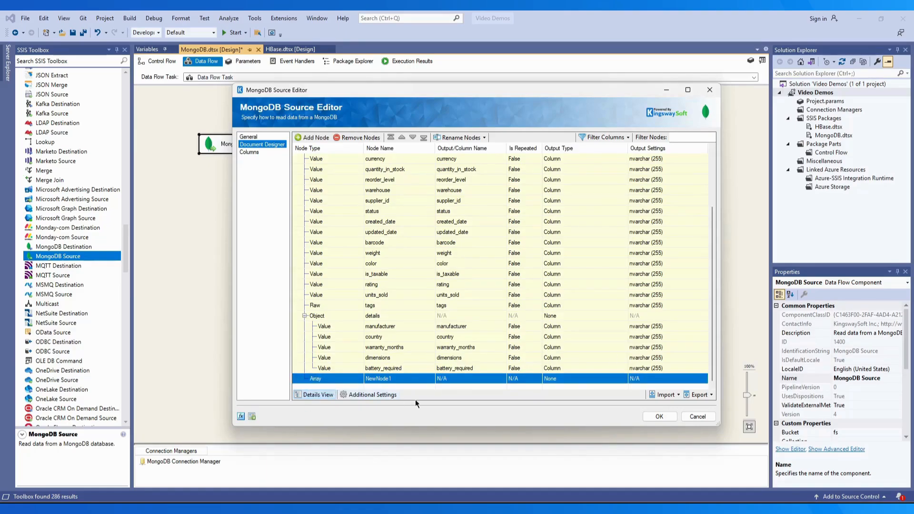
left_click(579, 380)
left_click(622, 379)
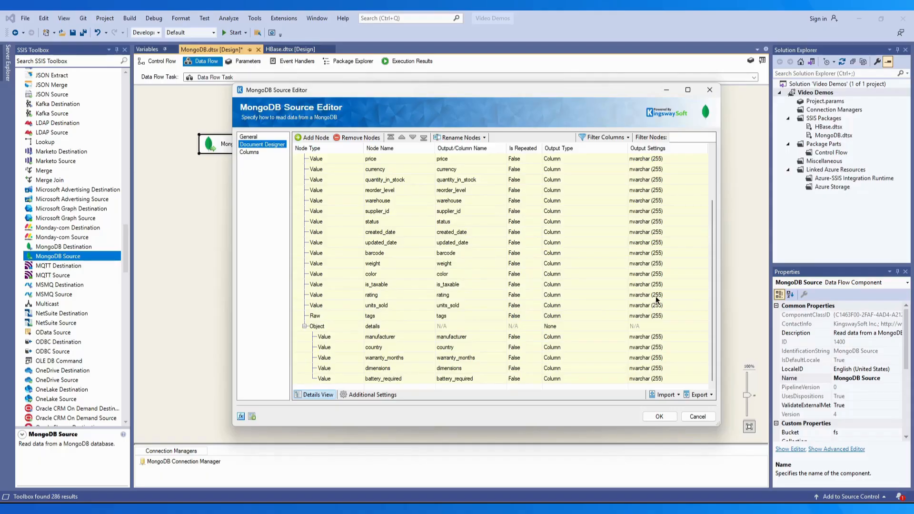
- Examine the data types available for the weight column in its column settings and cancel without changes
double_click(641, 264)
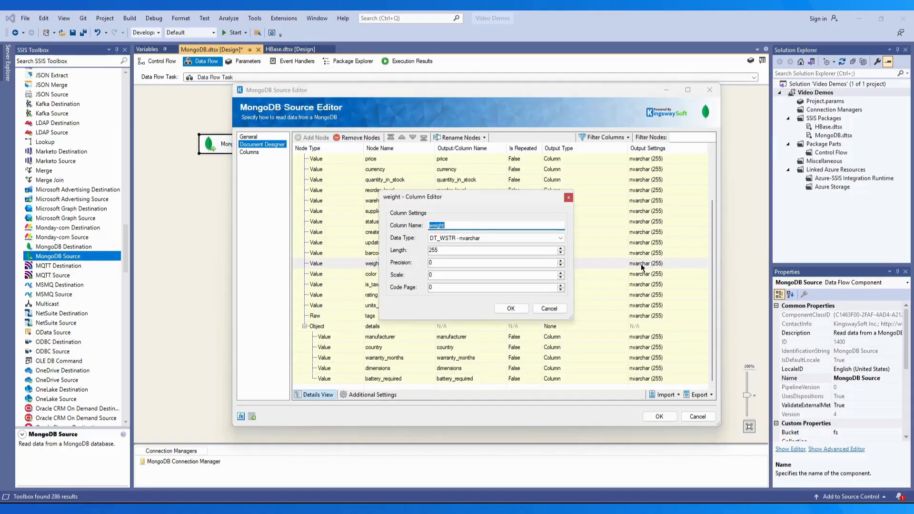
left_click(523, 238)
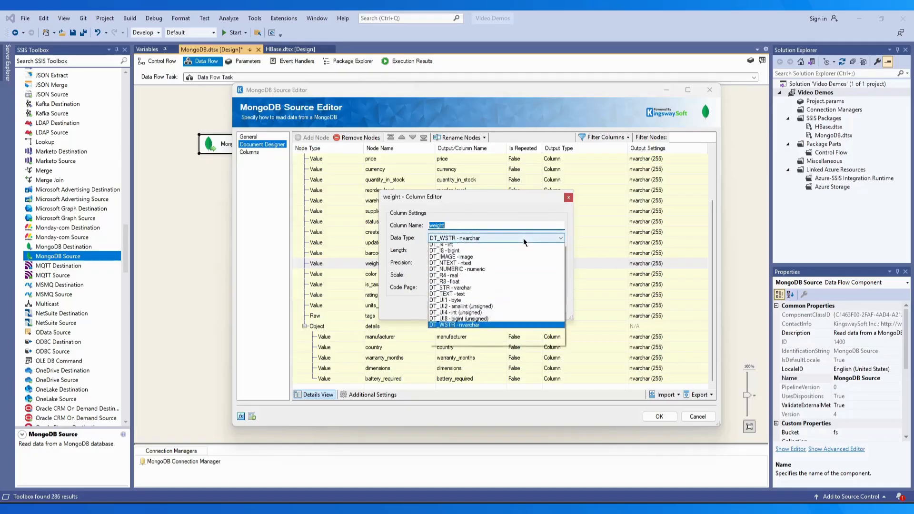
left_click(523, 238)
left_click(548, 310)
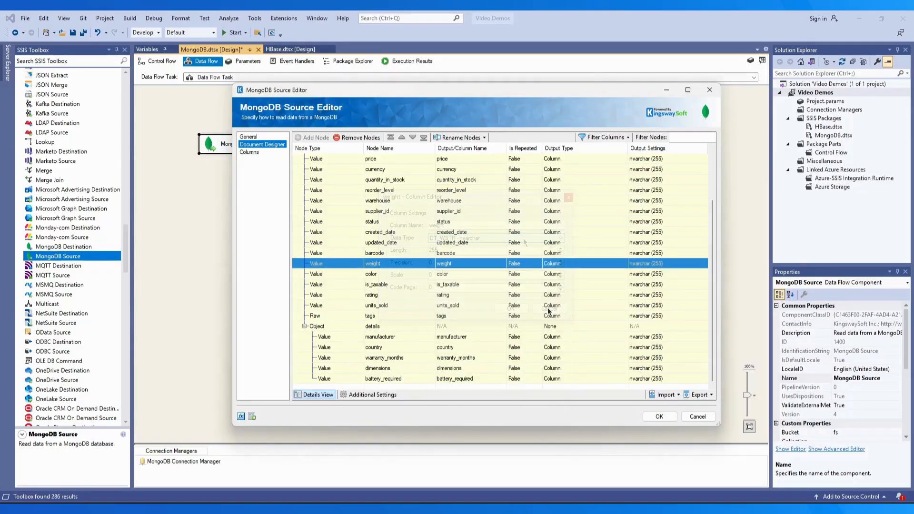
- Import the document structure from the local JSON file mongodbschema.json on the Desktop
left_click(676, 395)
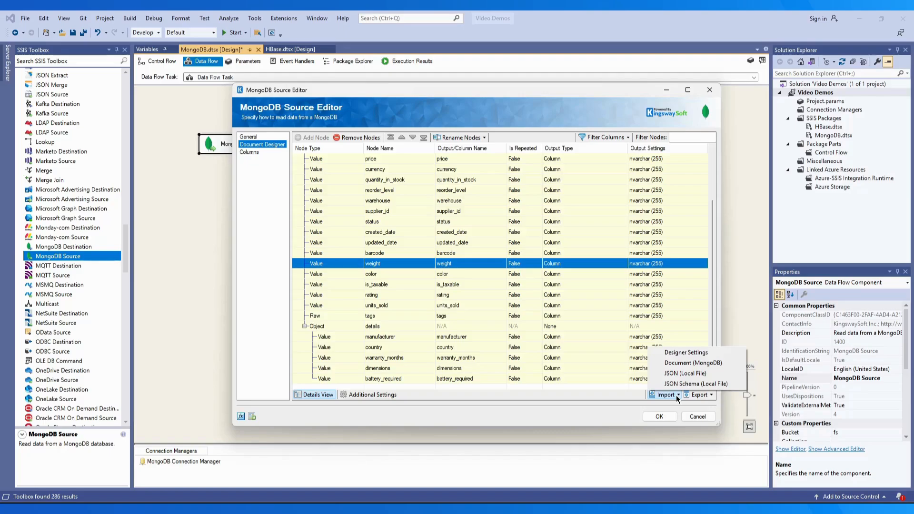
left_click(683, 374)
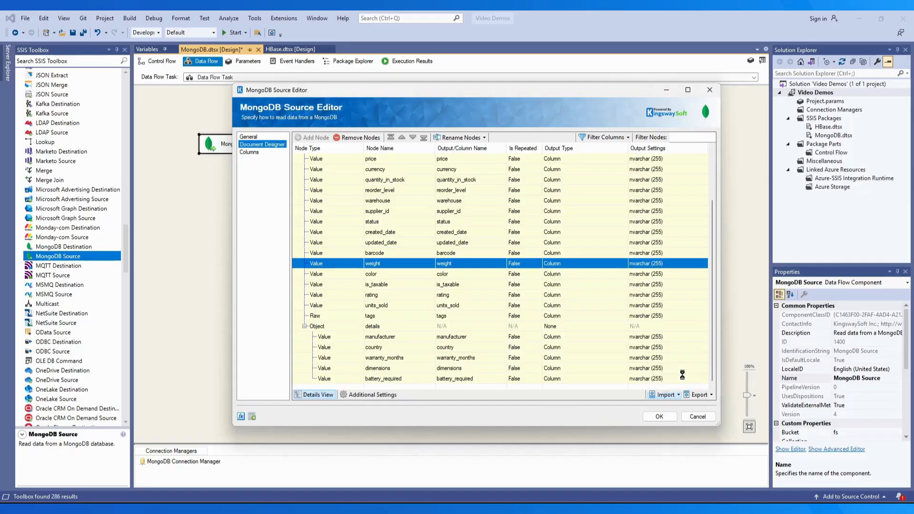
left_click(386, 170)
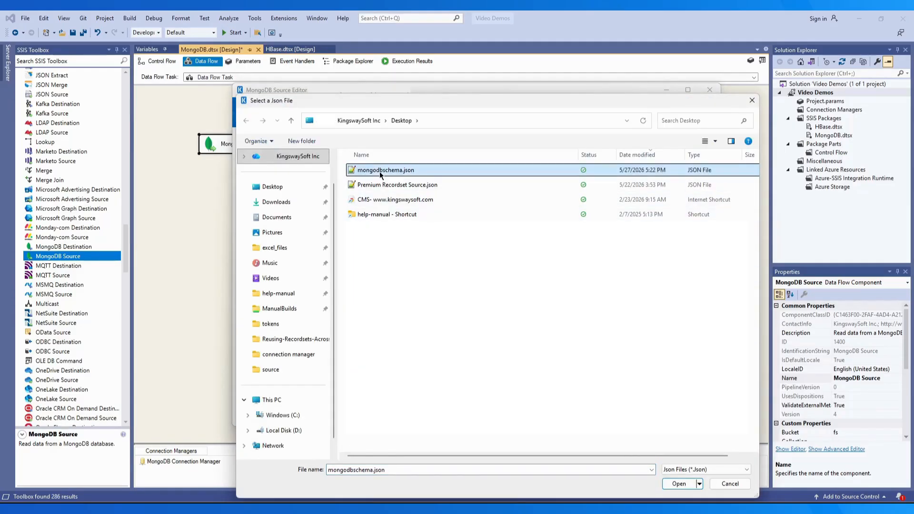
left_click(685, 481)
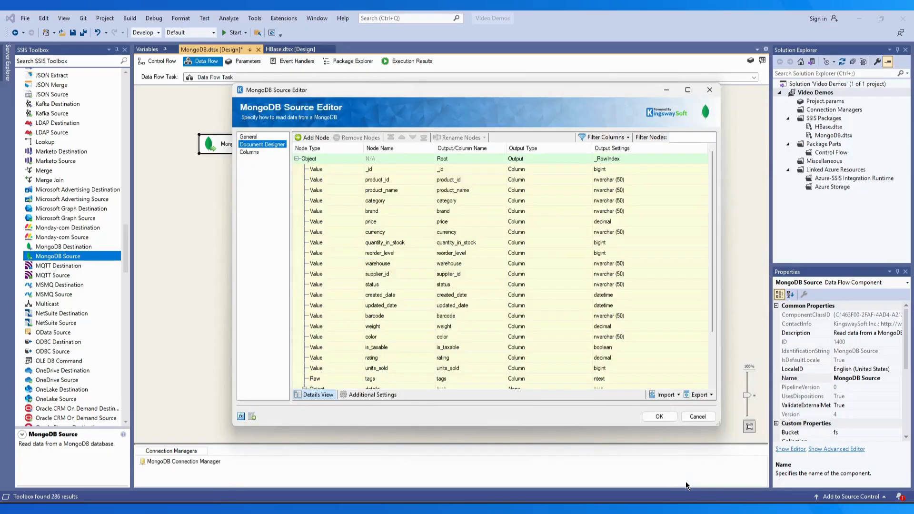
- Set the output type of the details object node to Output
left_click_drag(711, 220, 710, 270)
left_click(541, 325)
left_click(544, 326)
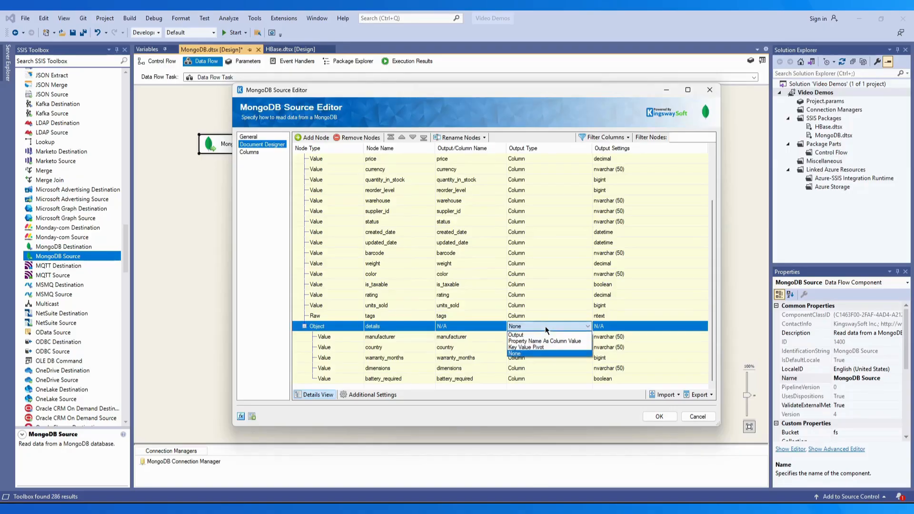
left_click(538, 333)
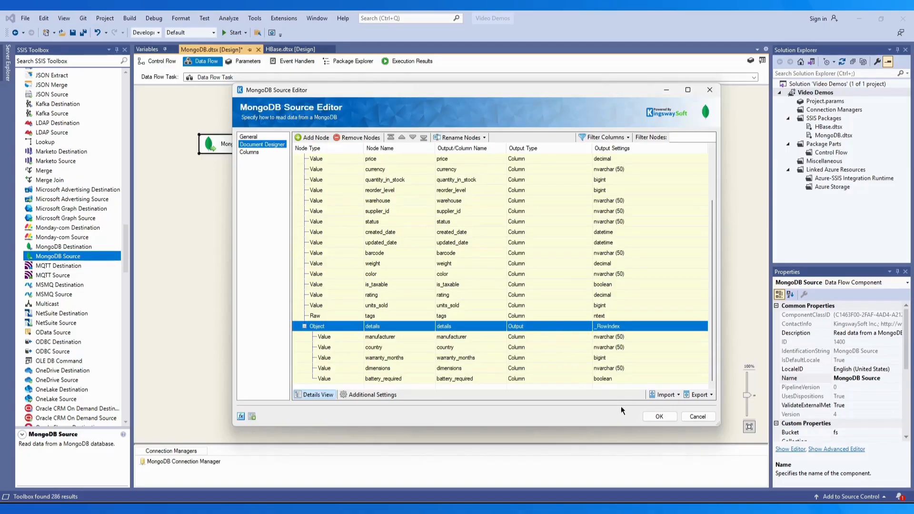
- Examine the document export options and the additional settings for null mode, repeated-text qualifier, repeated-text delimiter and output timezone
left_click(711, 395)
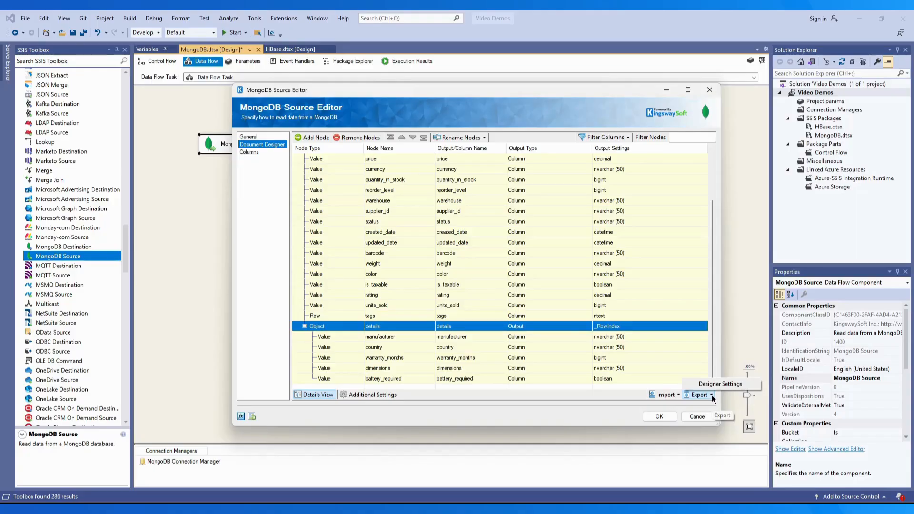
left_click(712, 395)
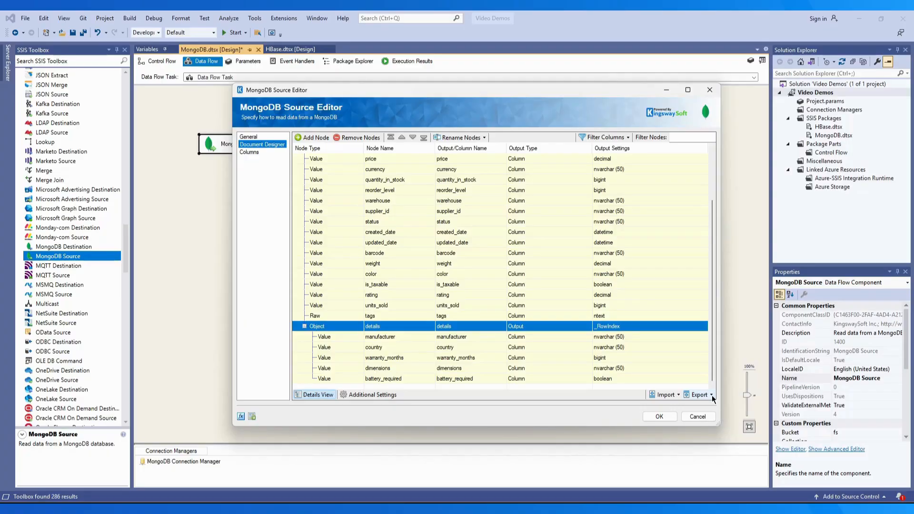
left_click(352, 395)
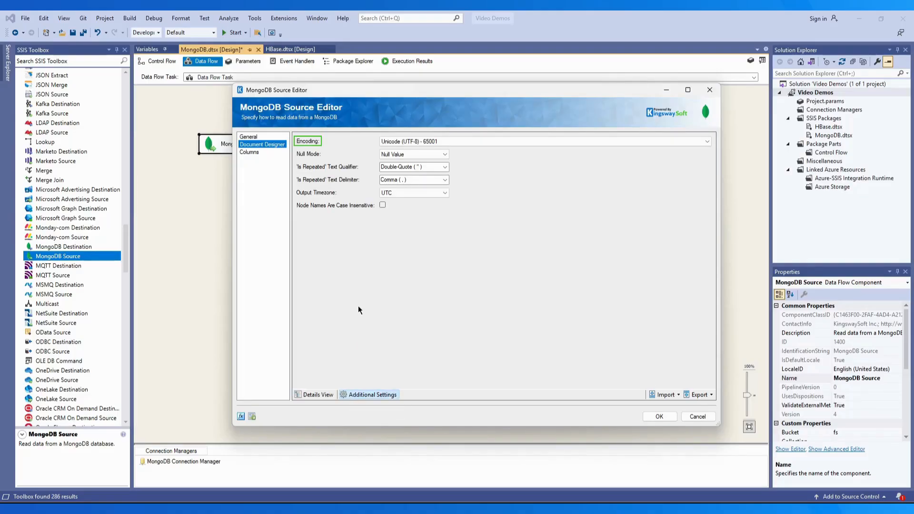
left_click(445, 155)
left_click(446, 158)
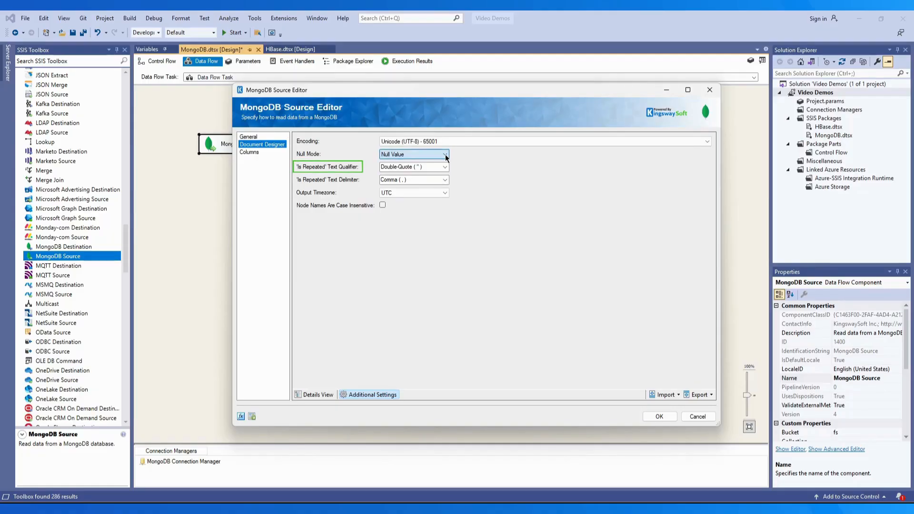
left_click(445, 170)
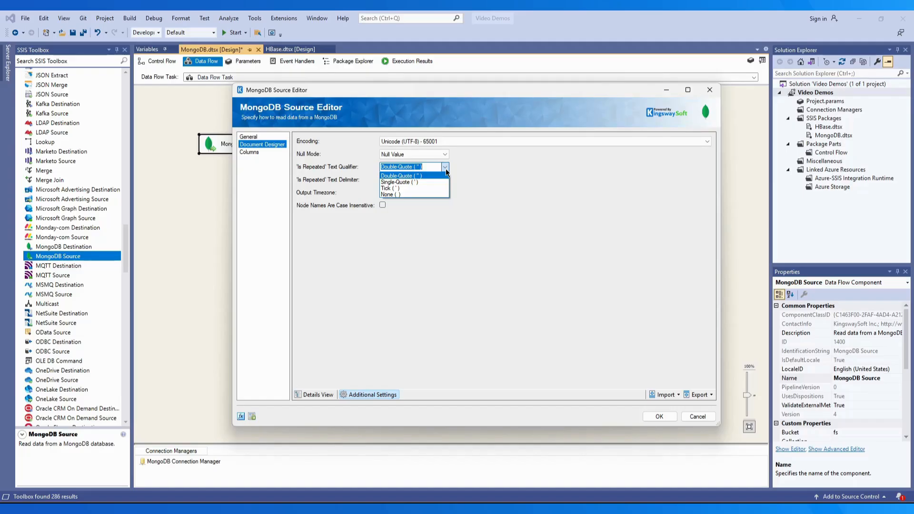
left_click(445, 168)
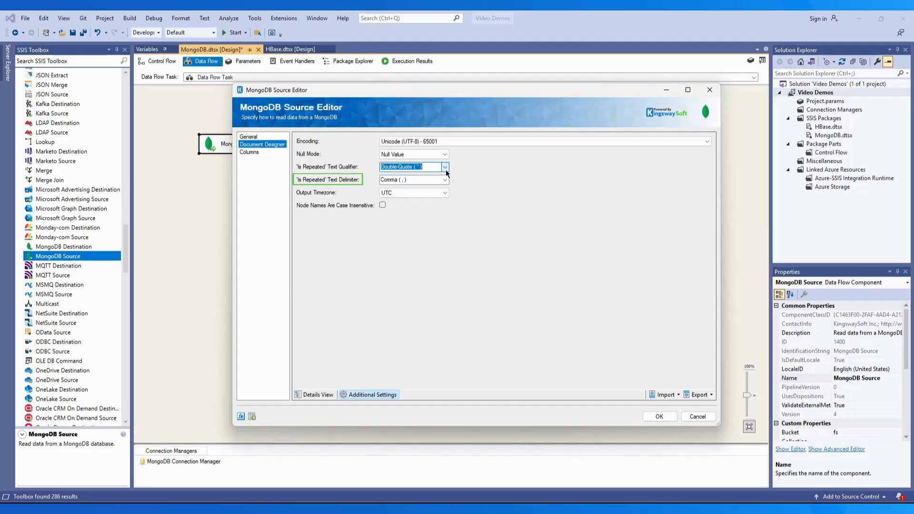
left_click(445, 179)
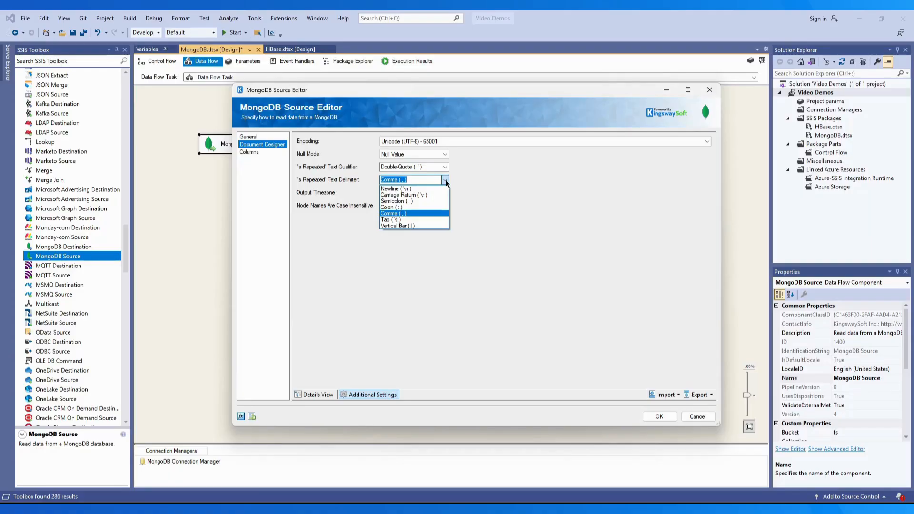
left_click(446, 182)
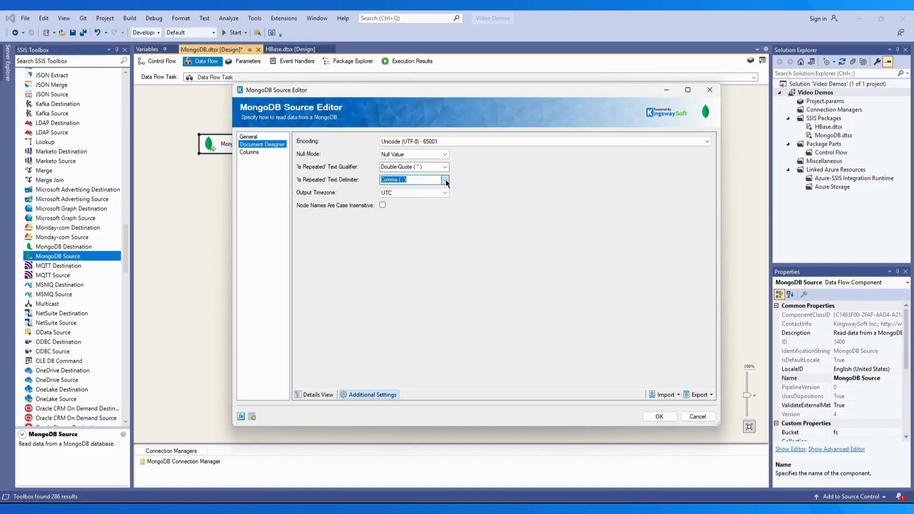
left_click(445, 192)
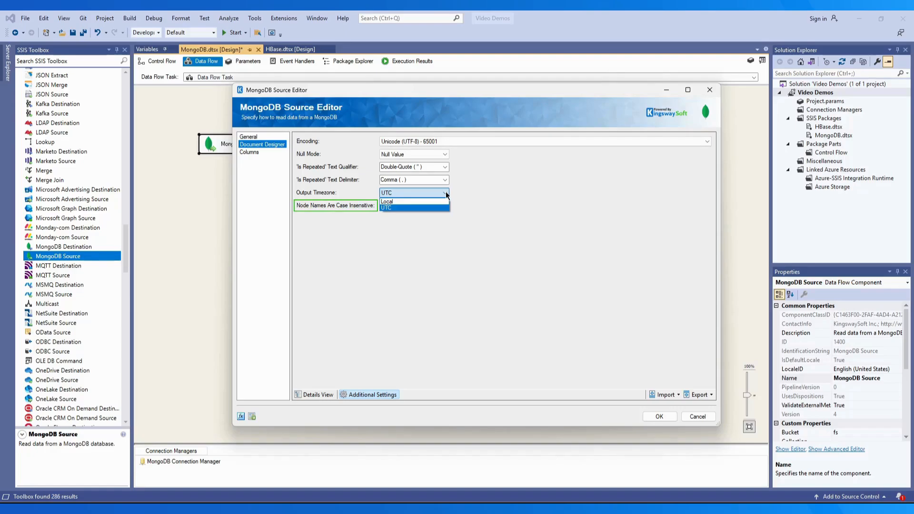
left_click(445, 191)
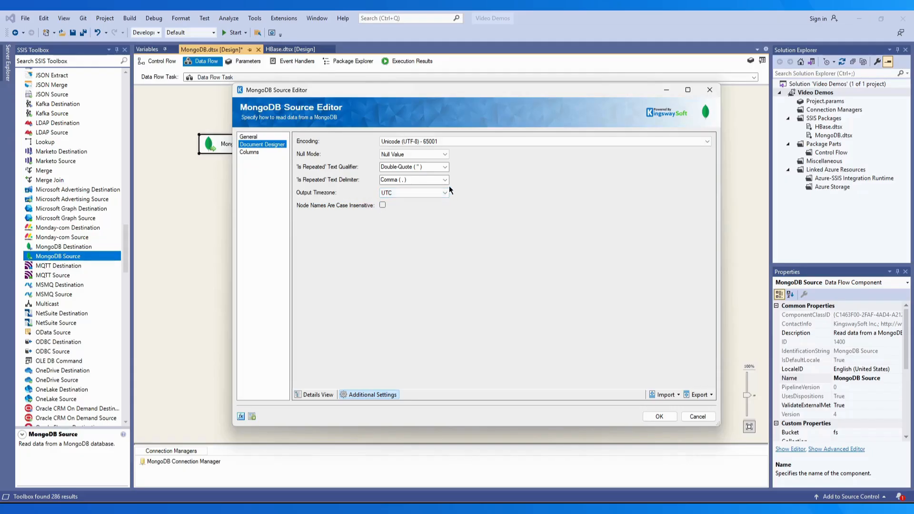
- Review the output columns of the details output and the Root output
left_click(247, 153)
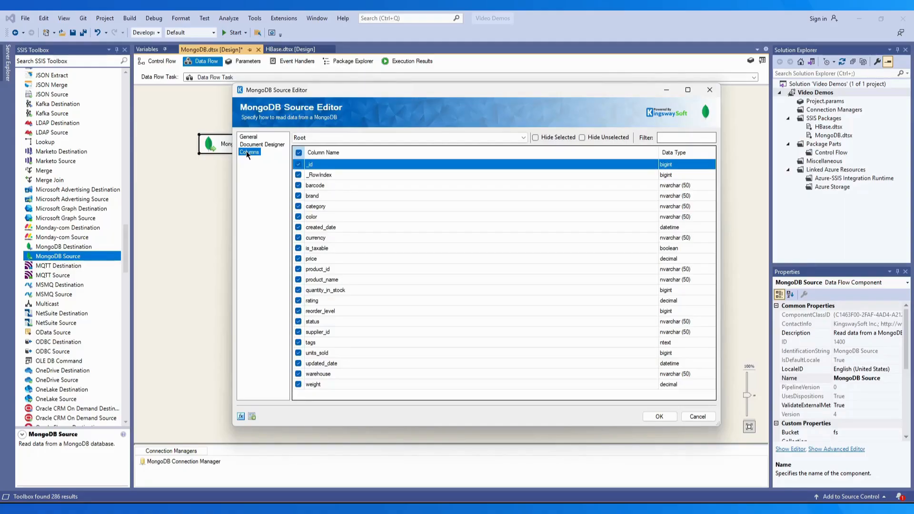
left_click(524, 138)
left_click(500, 158)
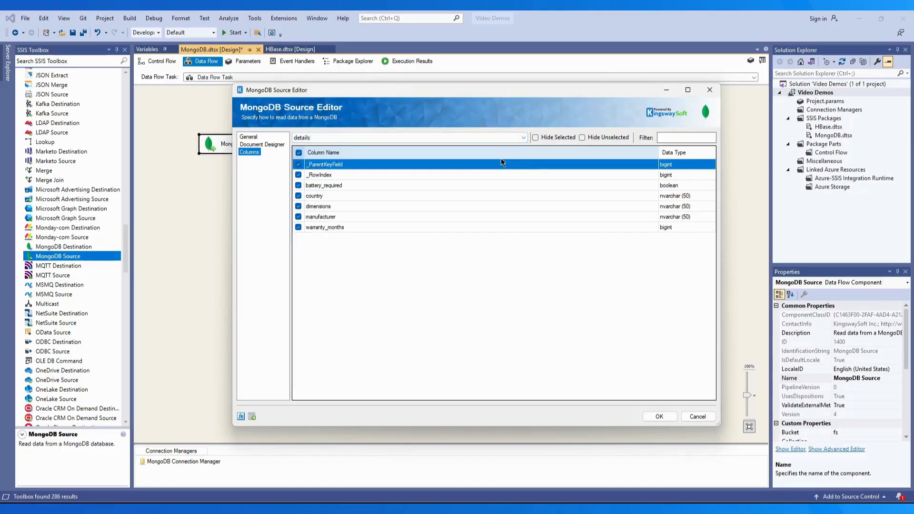
left_click(524, 137)
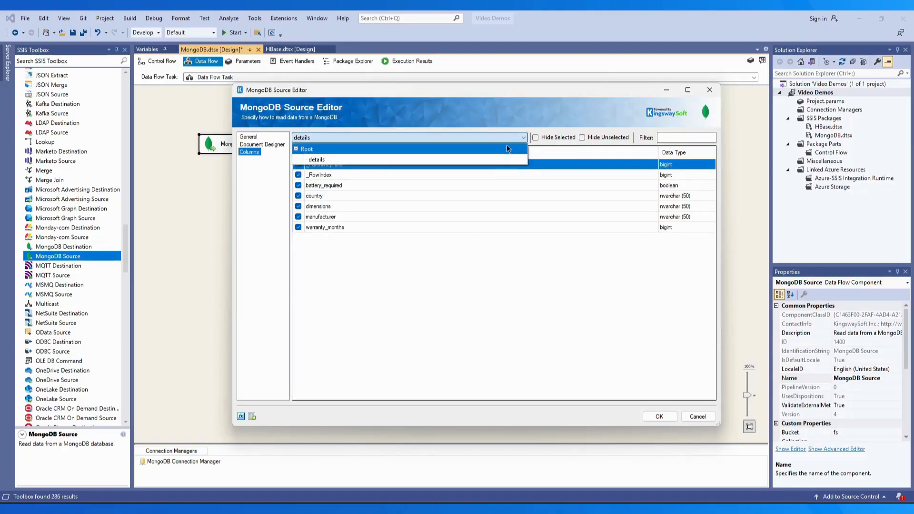
left_click(506, 144)
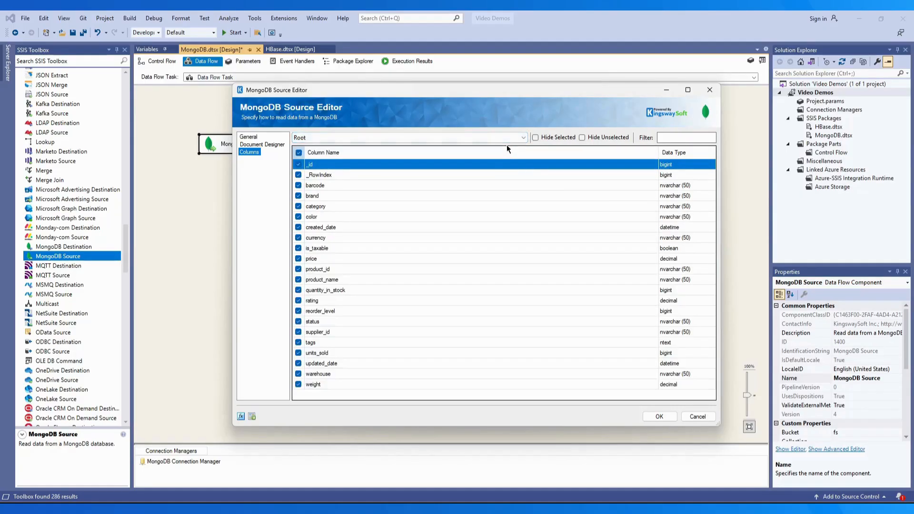
- Exclude the weight, warehouse, updated_date and units_sold columns from the Root output
left_click(299, 153)
left_click(299, 153)
left_click(298, 384)
left_click(298, 374)
left_click(298, 363)
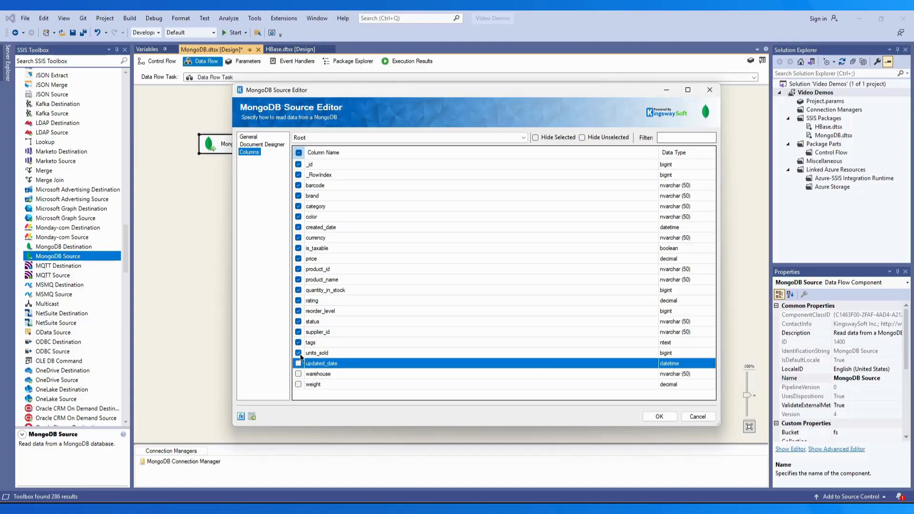
left_click(298, 353)
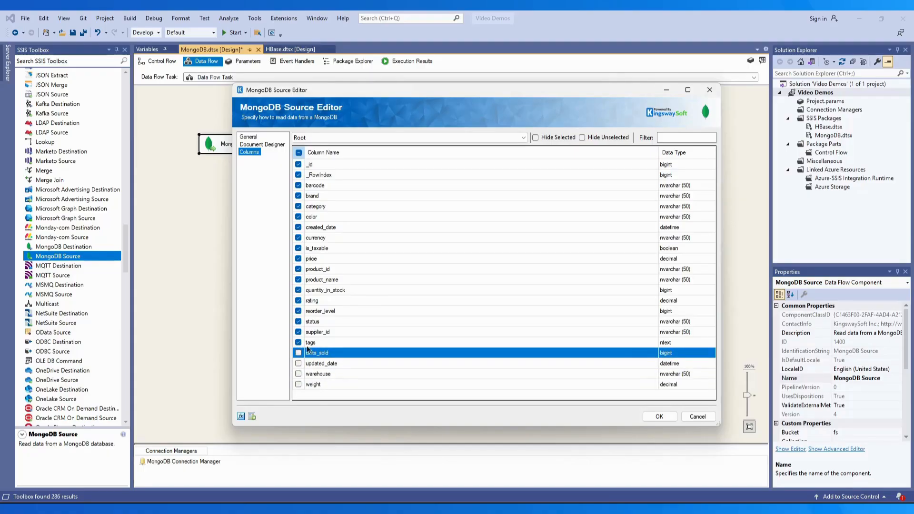
- Try hiding selected columns, hiding unselected columns and filtering by "pro", clear the filter and accept the MongoDB Source settings
left_click(534, 137)
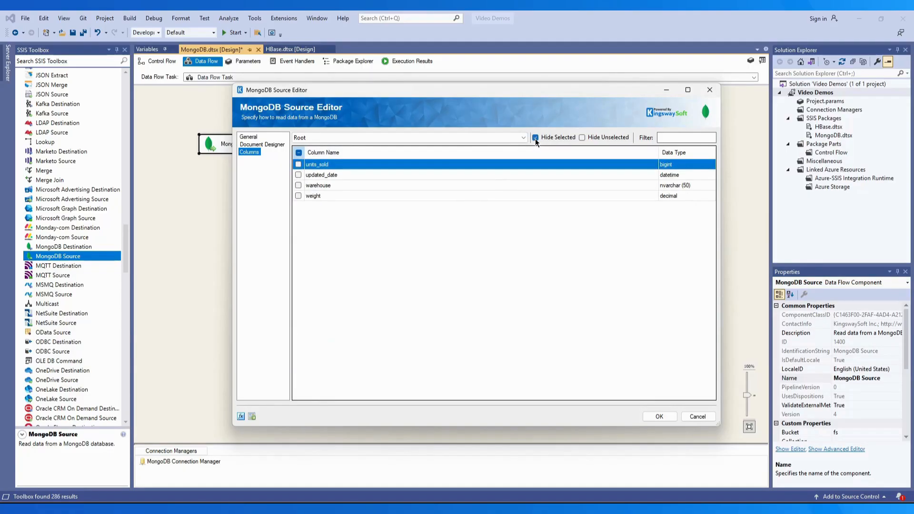
left_click(581, 137)
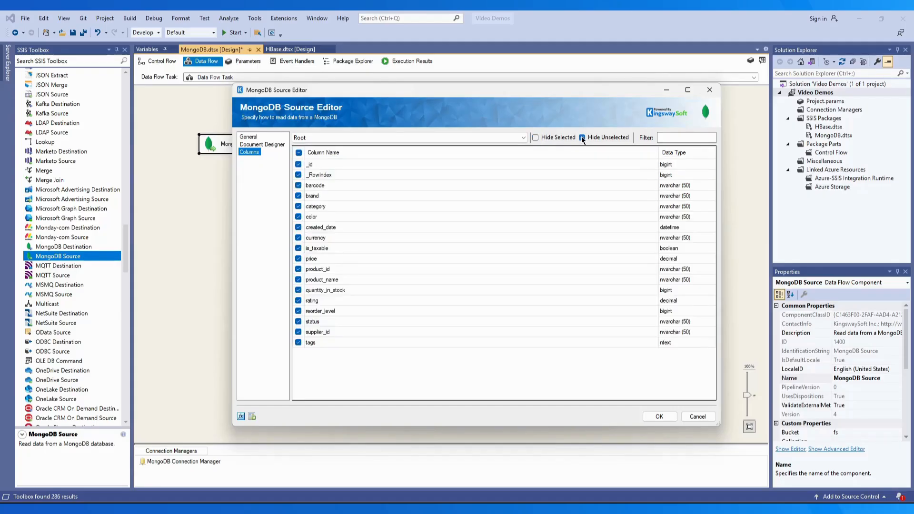
type("pro")
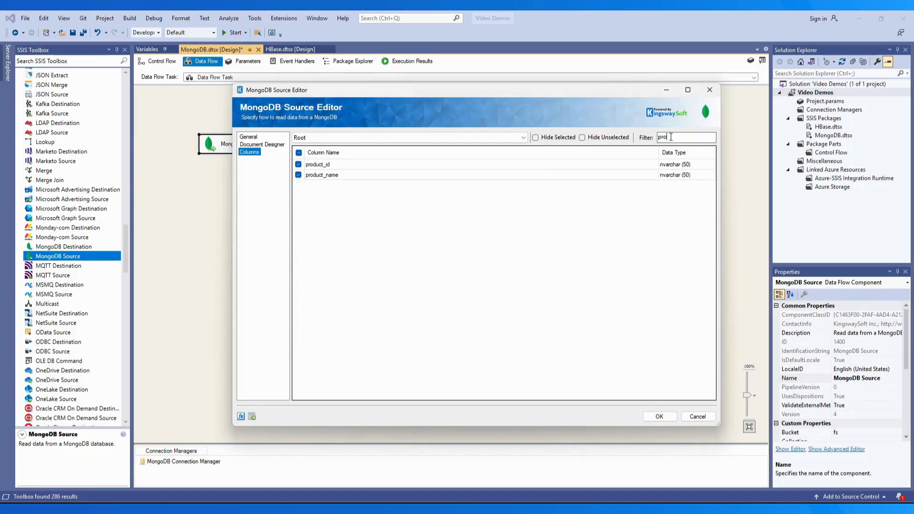
left_click_drag(667, 137, 656, 138)
key("BackSpace")
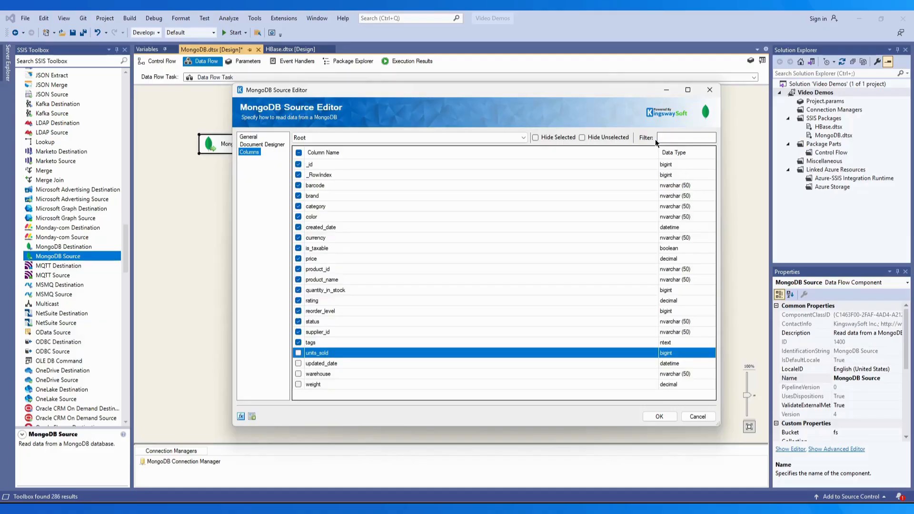
left_click(660, 417)
left_click(660, 417)
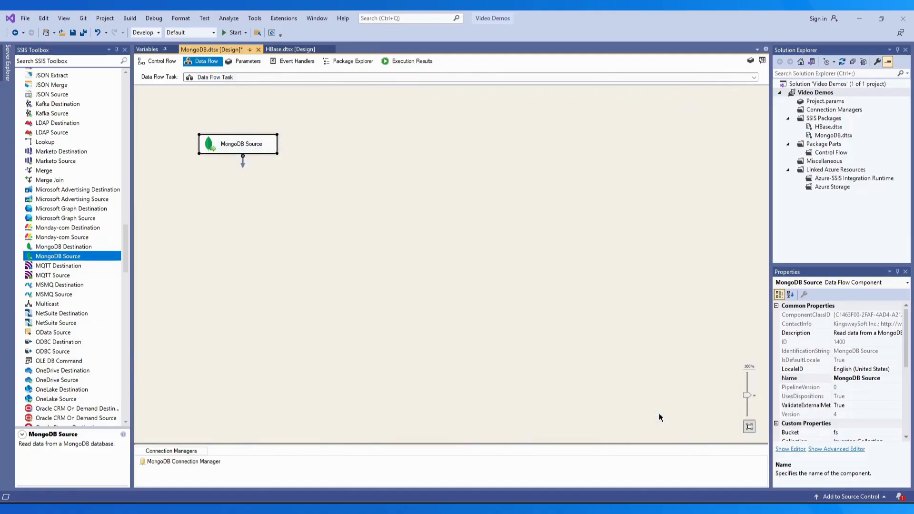
- Find the Dummy Destination component and add two of them below the MongoDB Source
left_click(75, 62)
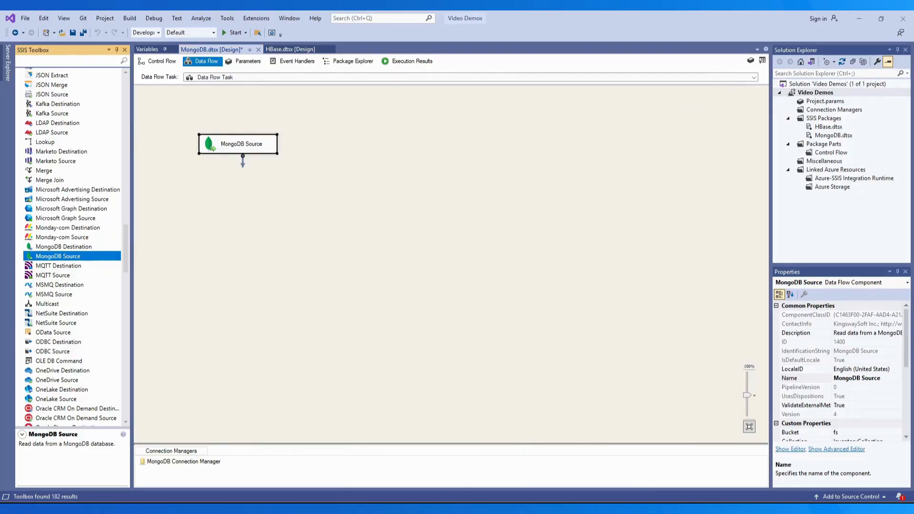
type("dummy")
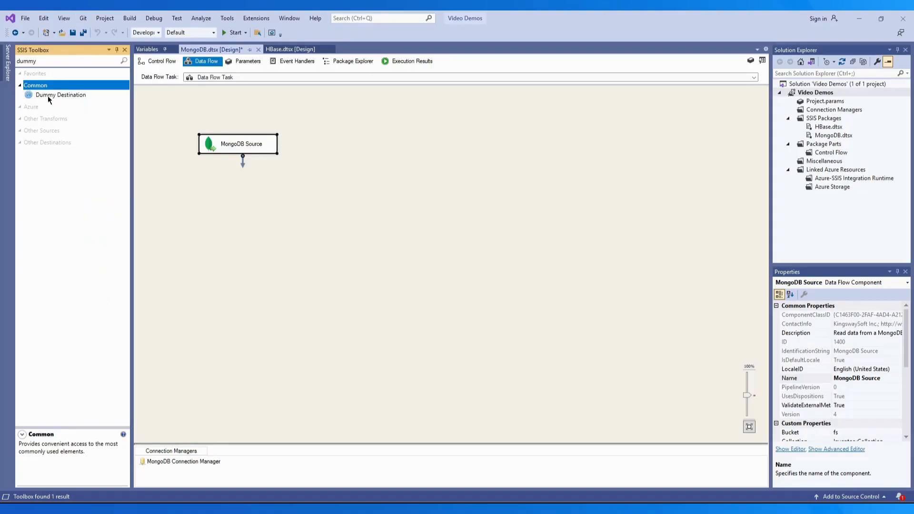
left_click_drag(49, 99, 262, 205)
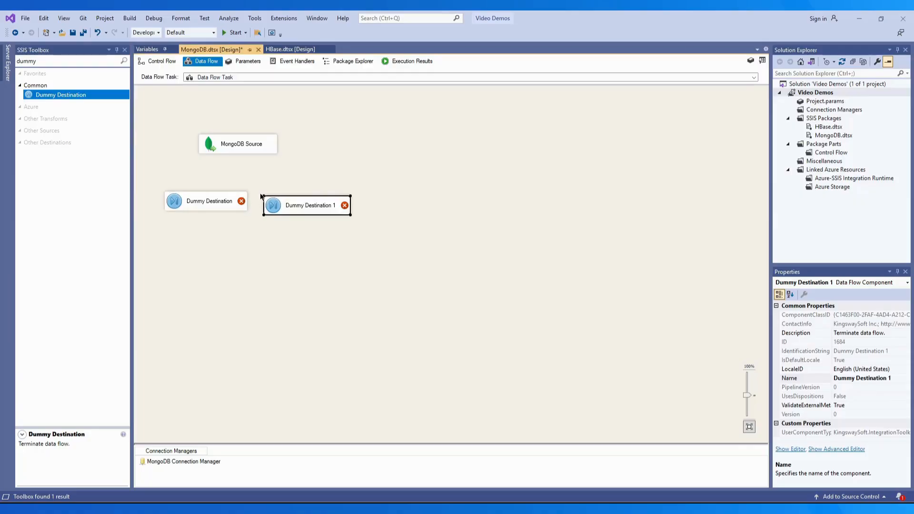
- Connect the MongoDB Source's Root output to Dummy Destination and its details output to Dummy Destination 1
left_click(235, 146)
left_click_drag(212, 196, 210, 196)
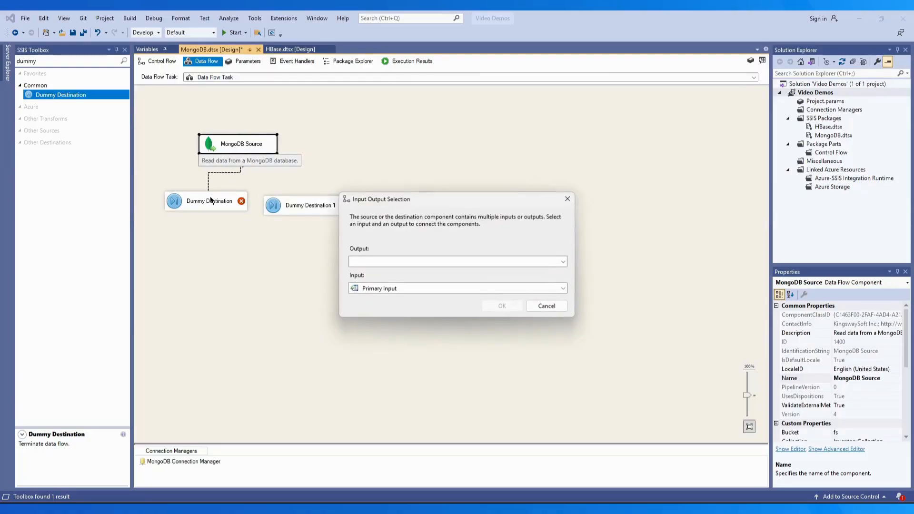
left_click(380, 258)
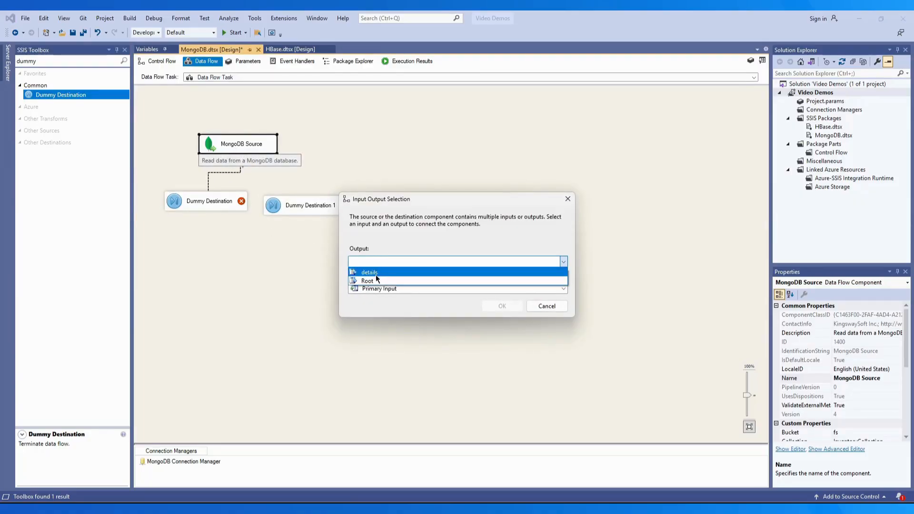
left_click(373, 279)
left_click(502, 306)
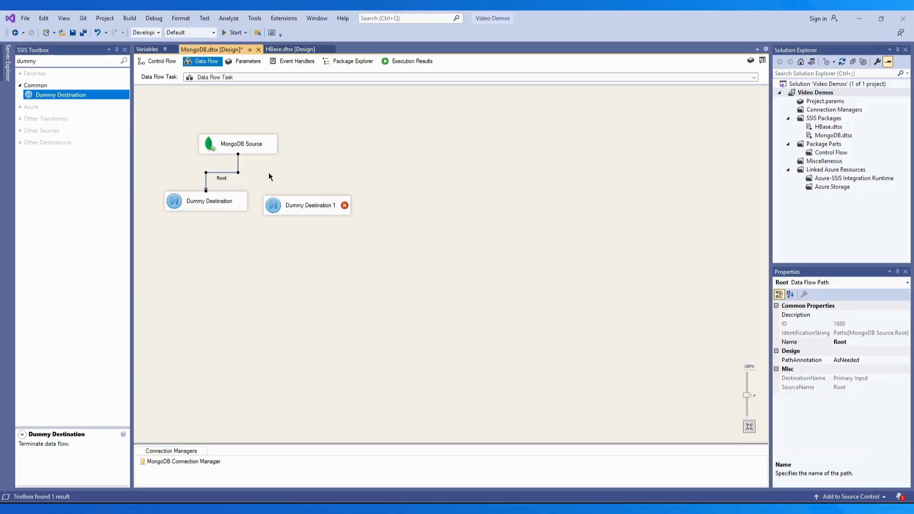
left_click(250, 153)
left_click_drag(243, 160, 298, 207)
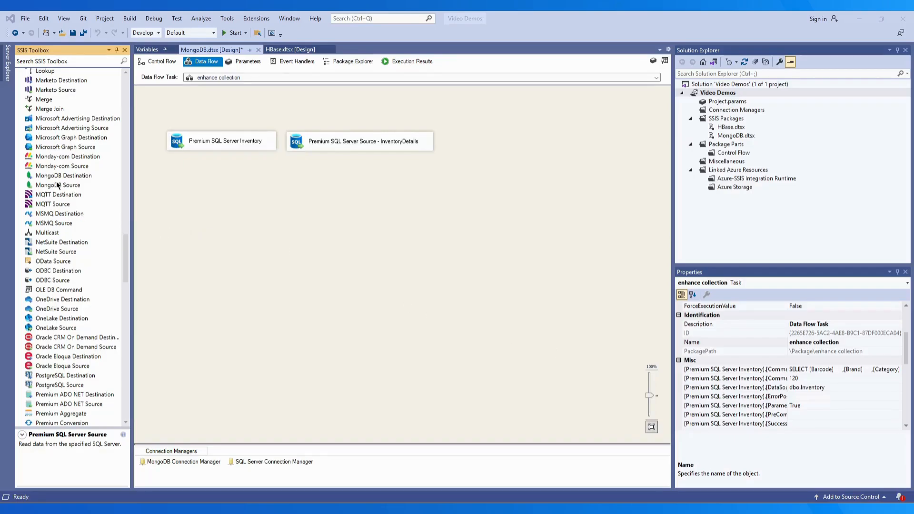
- Add a MongoDB Destination to the enhance collection data flow and connect both Premium SQL Server sources, Inventory and InventoryDetails, to it
left_click_drag(57, 178, 257, 215)
left_click(193, 142)
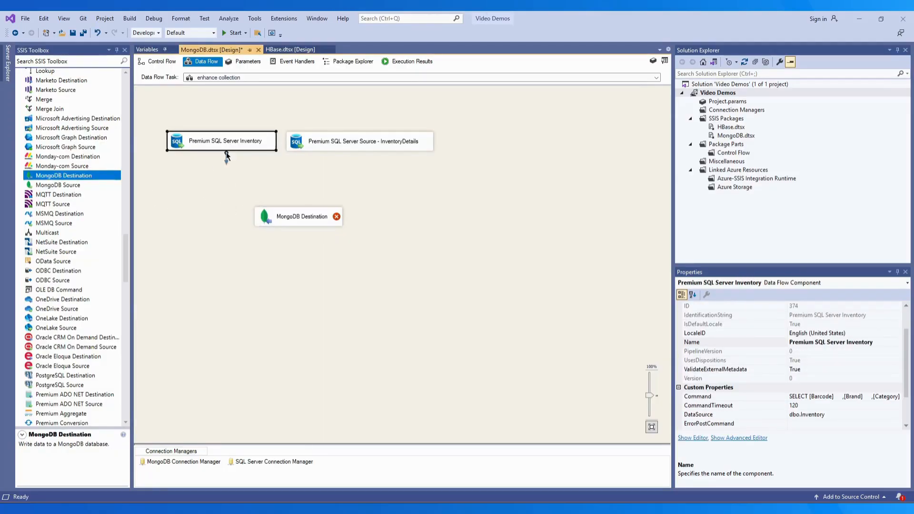
left_click_drag(226, 152, 290, 215)
left_click(362, 147)
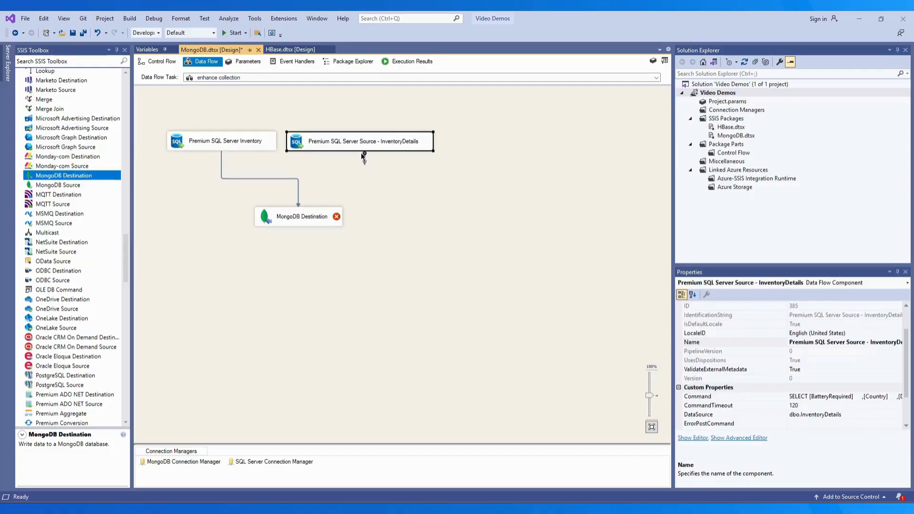
left_click_drag(365, 157, 309, 216)
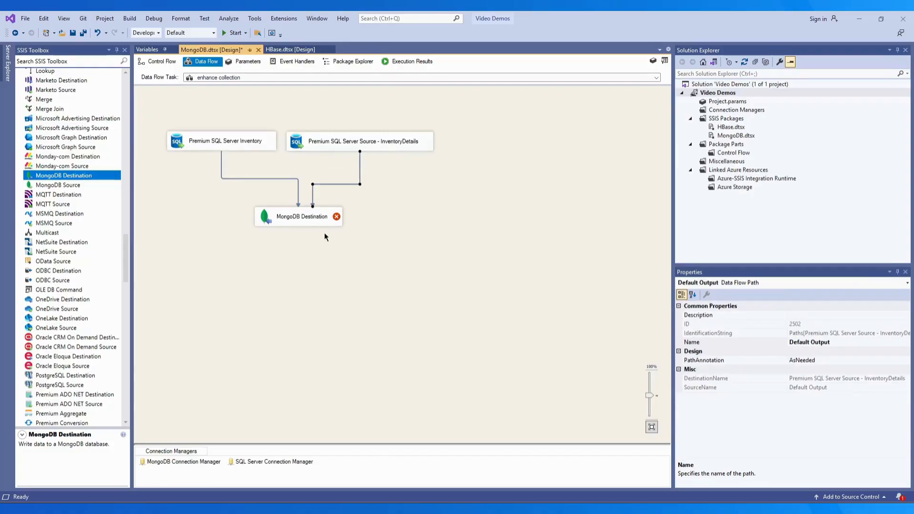
- Open the MongoDB Destination for editing and set its connection to MongoDB Connection Manager and its database to sales_db
double_click(296, 215)
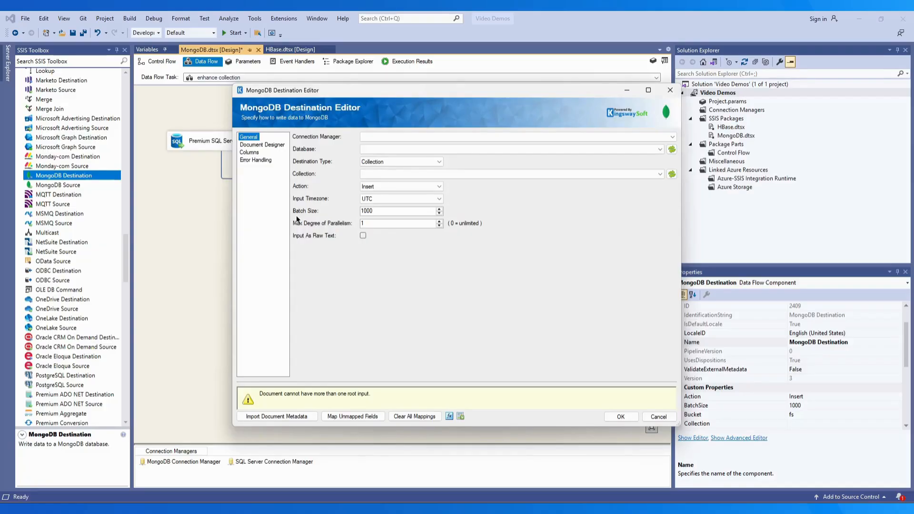
left_click(396, 136)
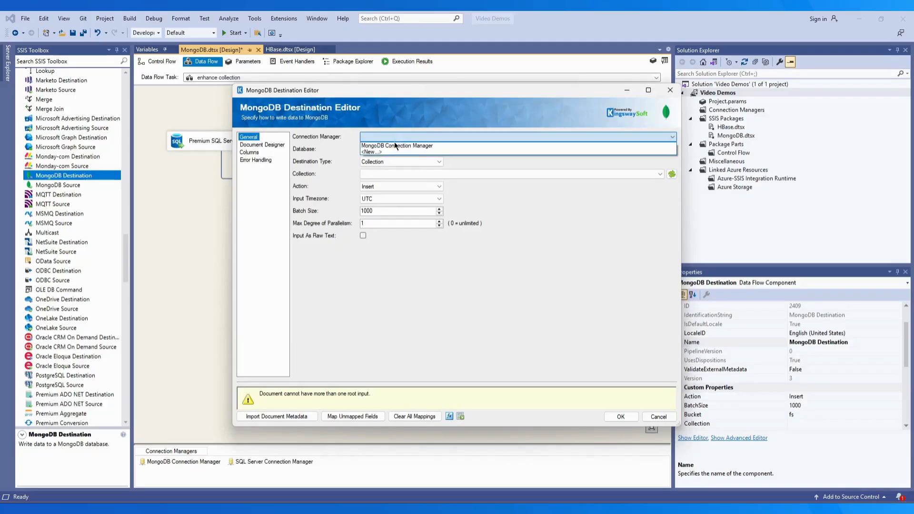
left_click(393, 145)
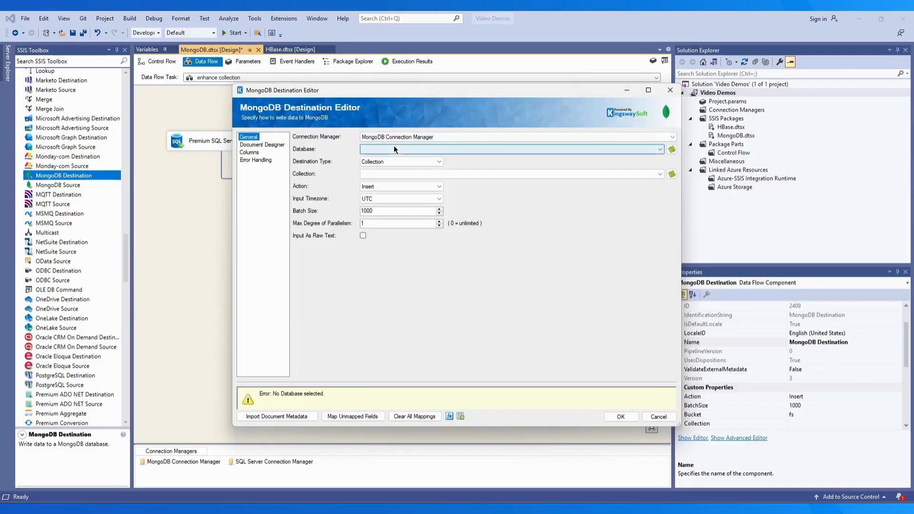
left_click(495, 147)
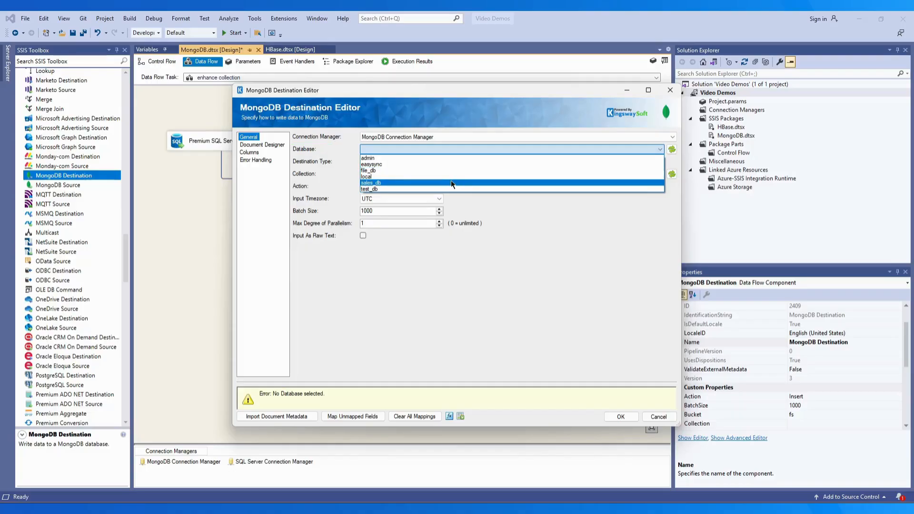
left_click(452, 184)
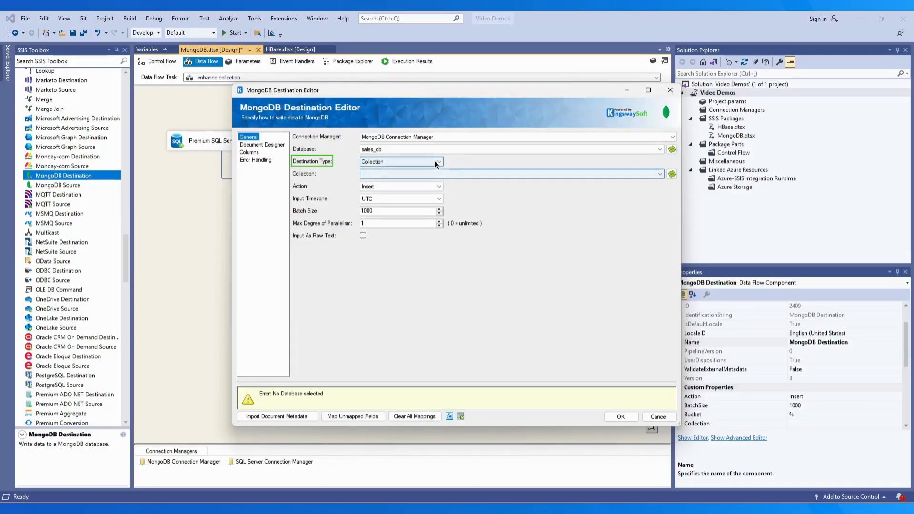
- Try the GridFS destination type, check its available actions and set Max Degree of Parallelism to 0
left_click(436, 162)
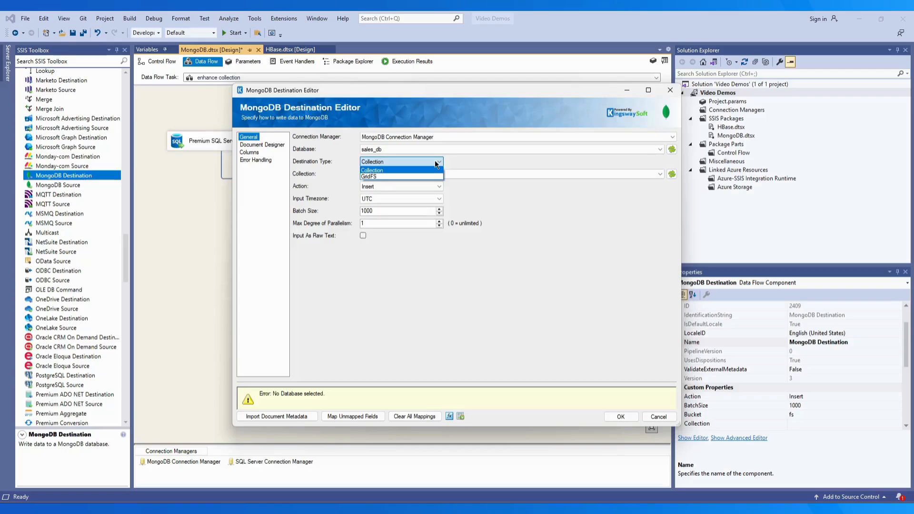
left_click(425, 177)
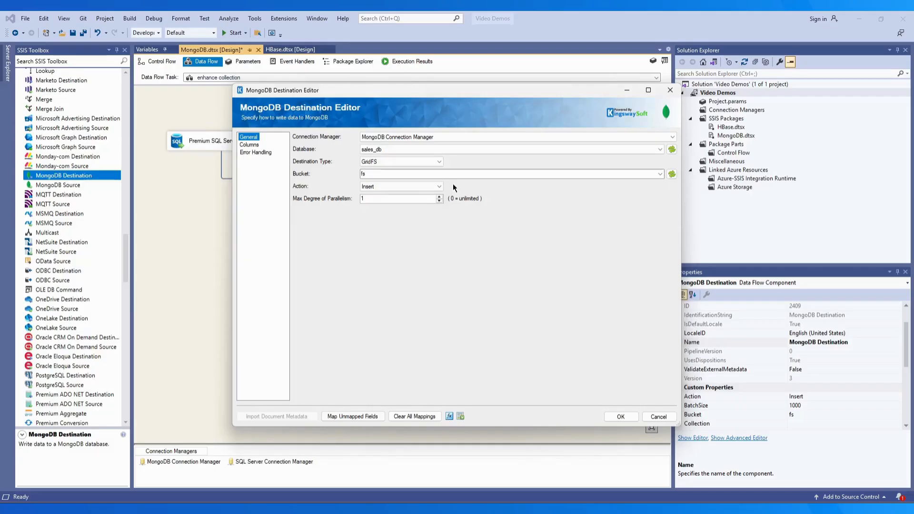
left_click(437, 187)
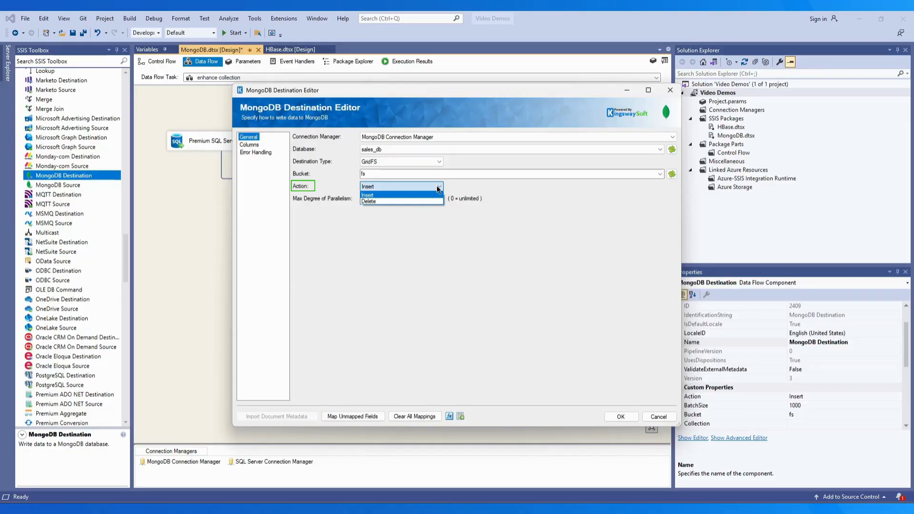
left_click(436, 185)
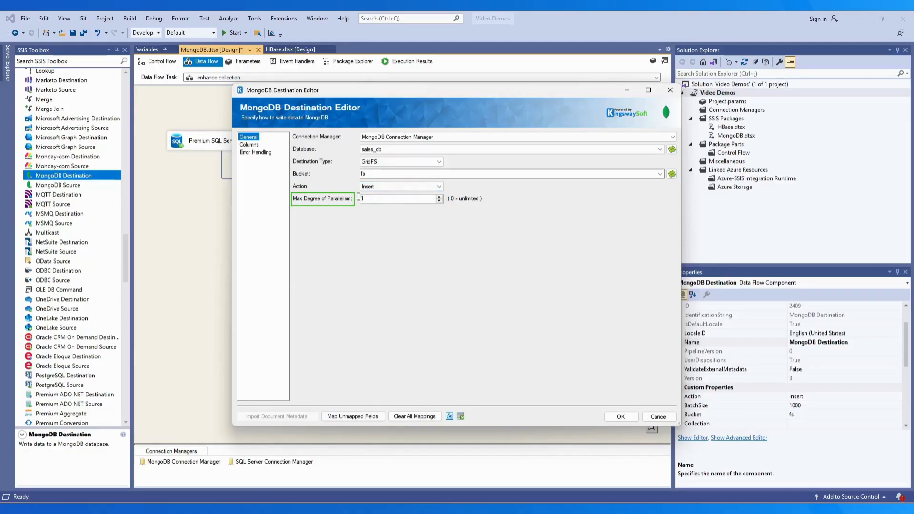
type("0")
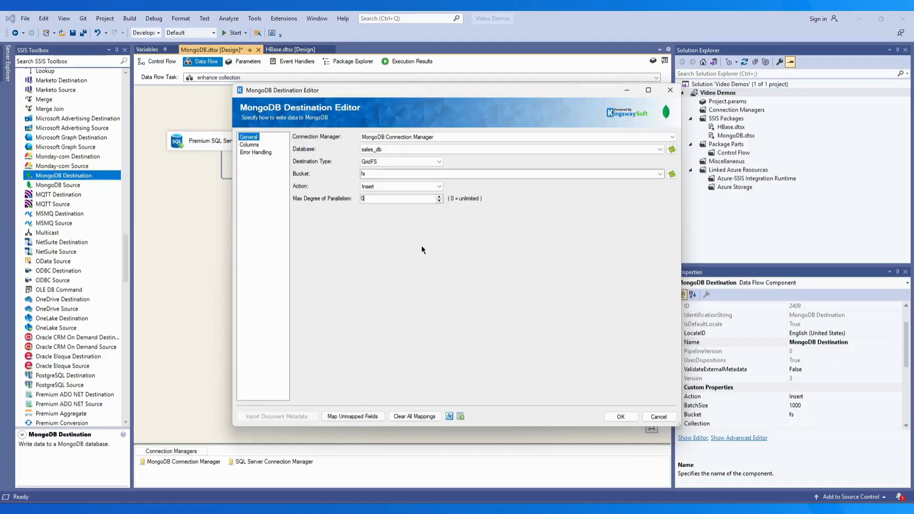
- Set the destination type back to Collection, agree to import documents and choose InventoryCollection as the collection to import from
left_click(439, 162)
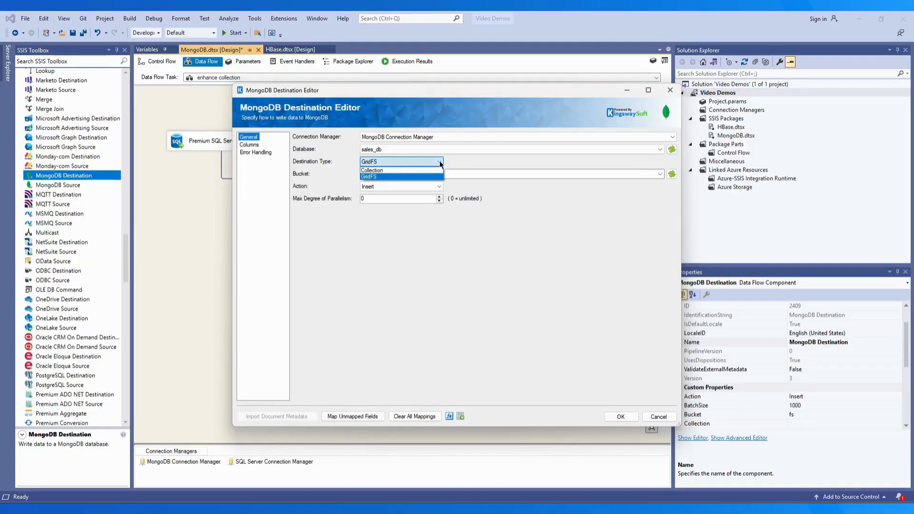
left_click(402, 173)
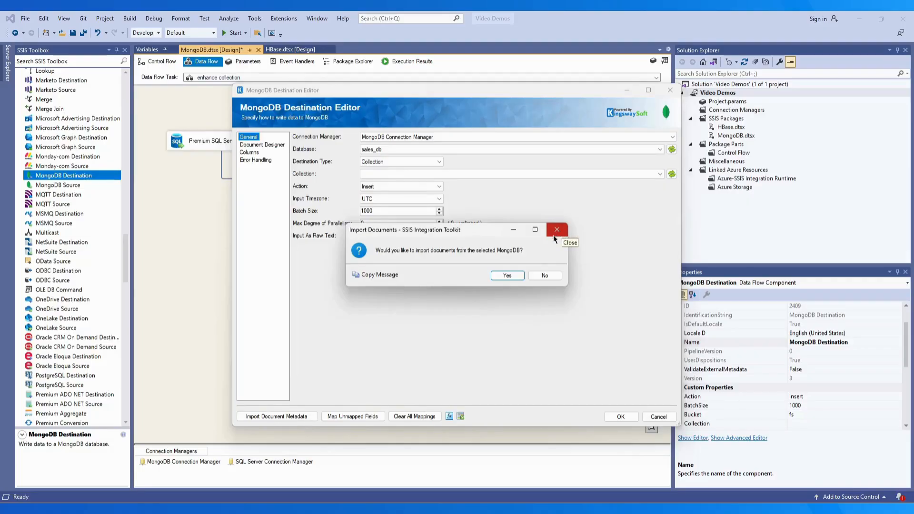
left_click(507, 276)
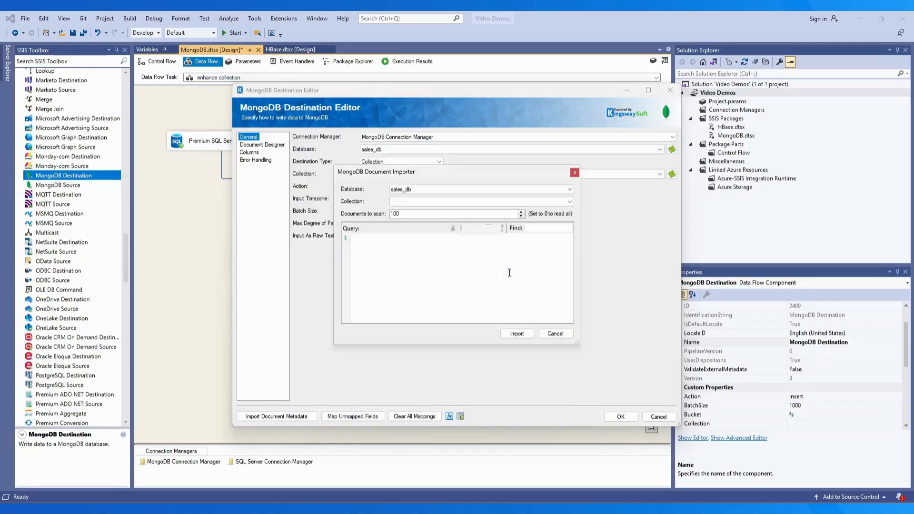
left_click(568, 201)
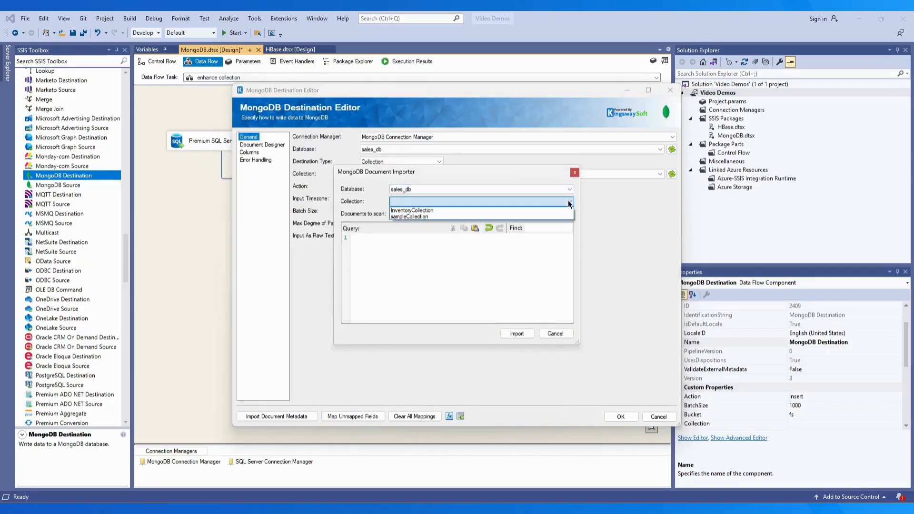
left_click(516, 211)
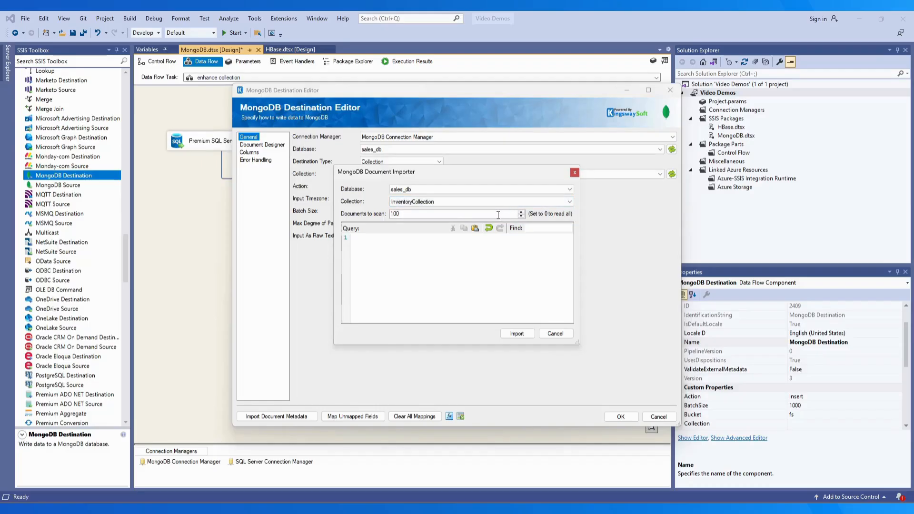
- Import all matching documents with a scan limit of 0 and the query { ProductID: "P1001" }, mapping the existing Root input to Root
left_click_drag(399, 214, 385, 215)
type("0")
key("Return")
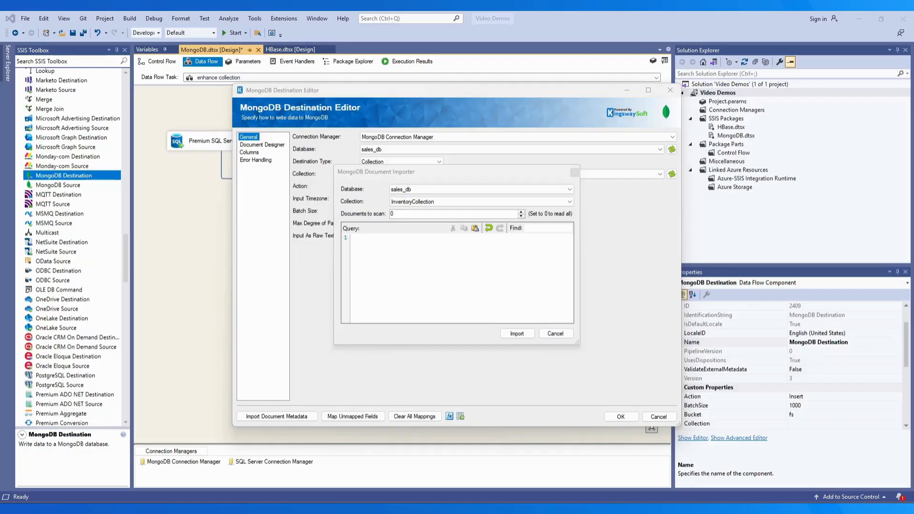
left_click(414, 258)
type("{ ProductID: \"P1001\" }")
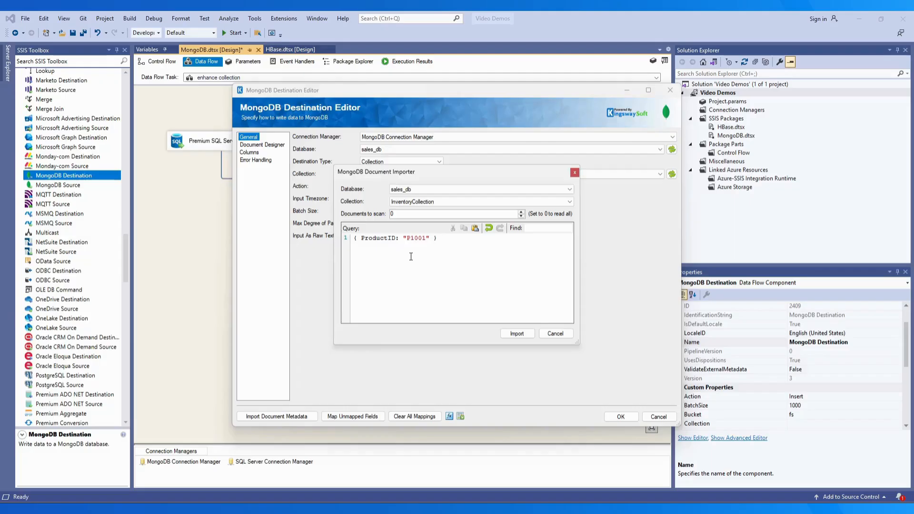
left_click(521, 335)
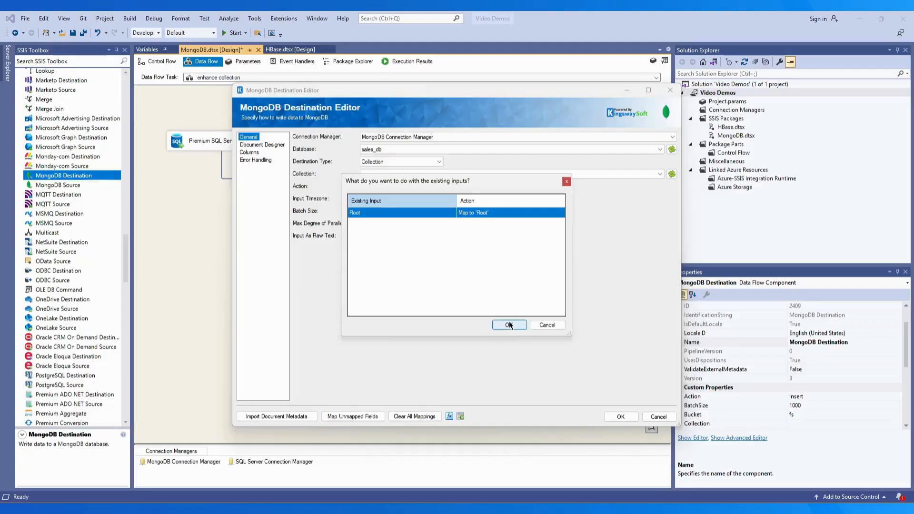
left_click(509, 324)
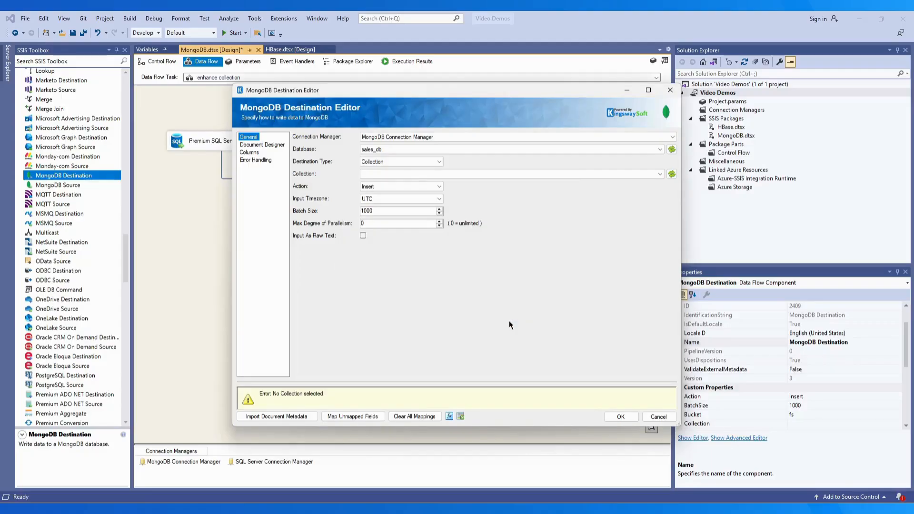
- Target InventoryCollection with the Update action and check the input timezone choices
left_click(440, 186)
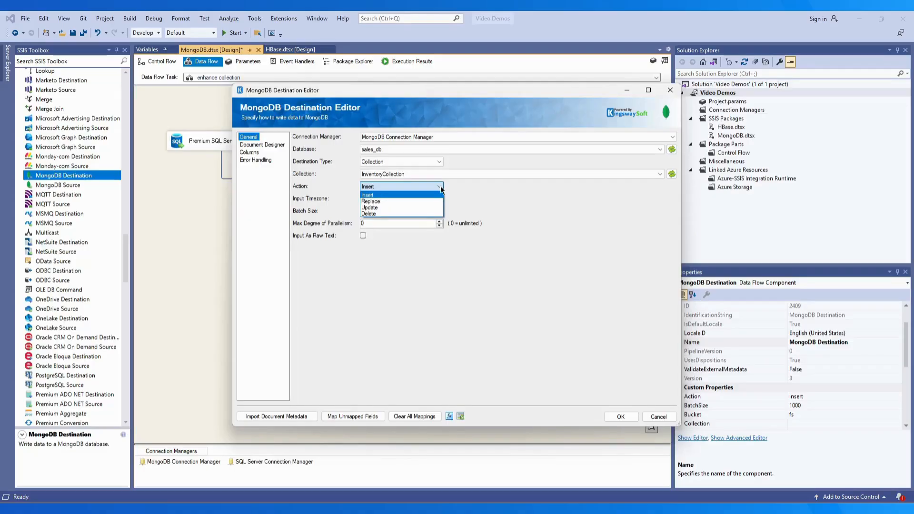
left_click(420, 208)
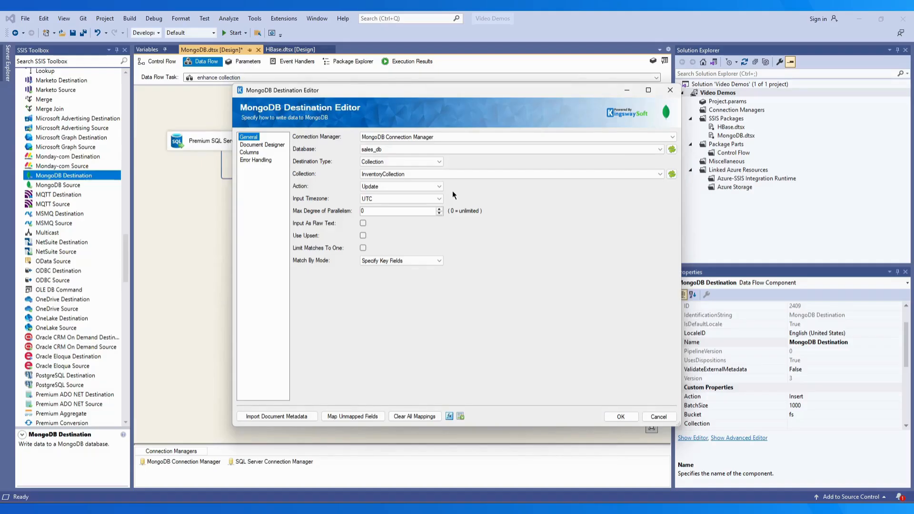
left_click(438, 199)
left_click(438, 199)
- Try the Construct Query match mode and insert a $eq comparison into the match query
left_click(436, 262)
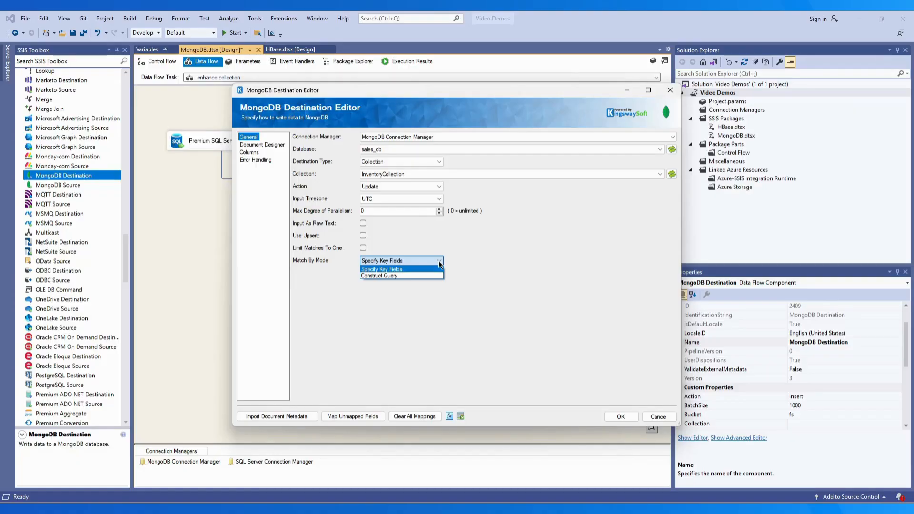
left_click(384, 276)
left_click(297, 293)
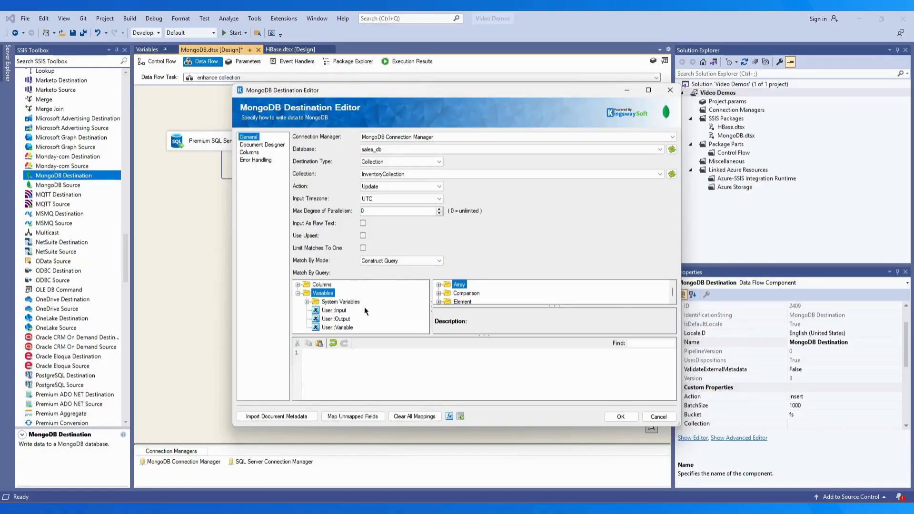
left_click(438, 293)
left_click(462, 301)
left_click_drag(400, 361, 398, 361)
- Complete the match query as { "status": { $eq: "@[User::Variable]" } } and return Match By Mode to Specify Key Fields
left_click(335, 354)
key("BackSpace")
key("BackSpace")
key("BackSpace")
key("BackSpace")
key("BackSpace")
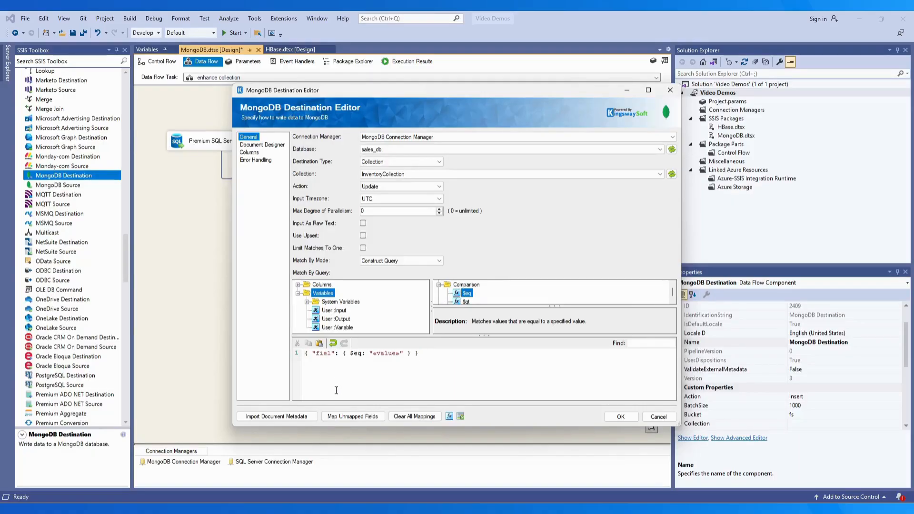
type("status")
left_click_drag(332, 326, 395, 361)
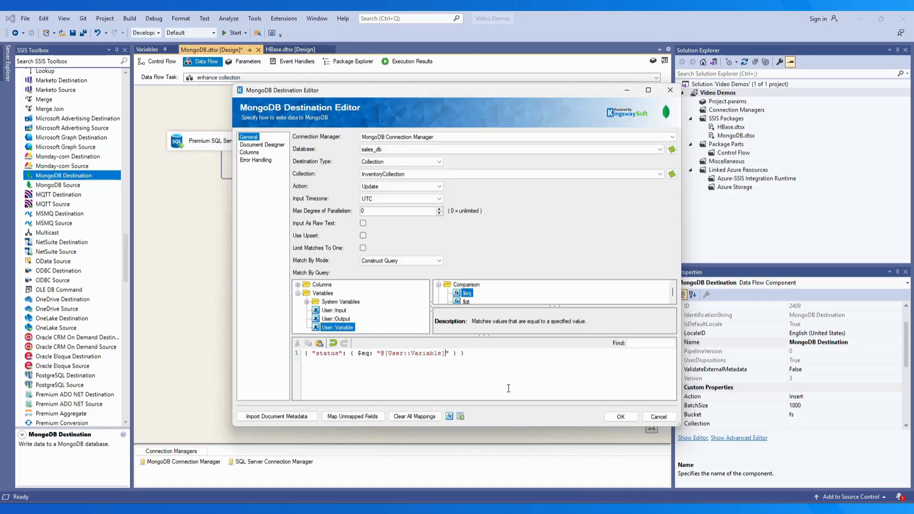
left_click(438, 261)
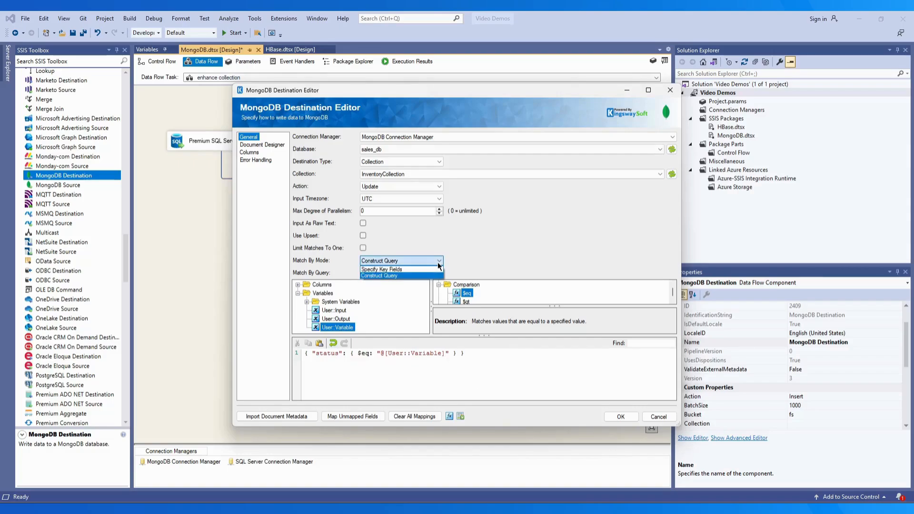
left_click(421, 270)
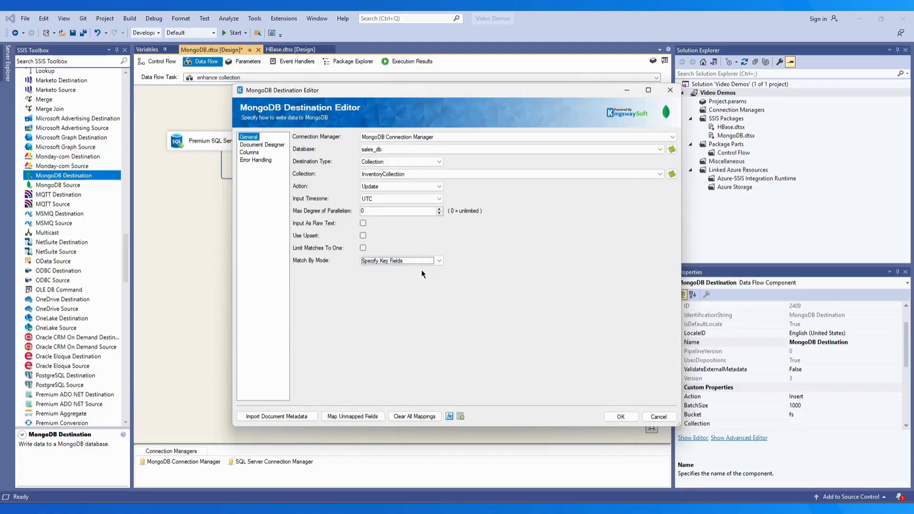
- Examine the document metadata importer and the MongoDB Destination properties available for expressions, closing both without changes
left_click(300, 416)
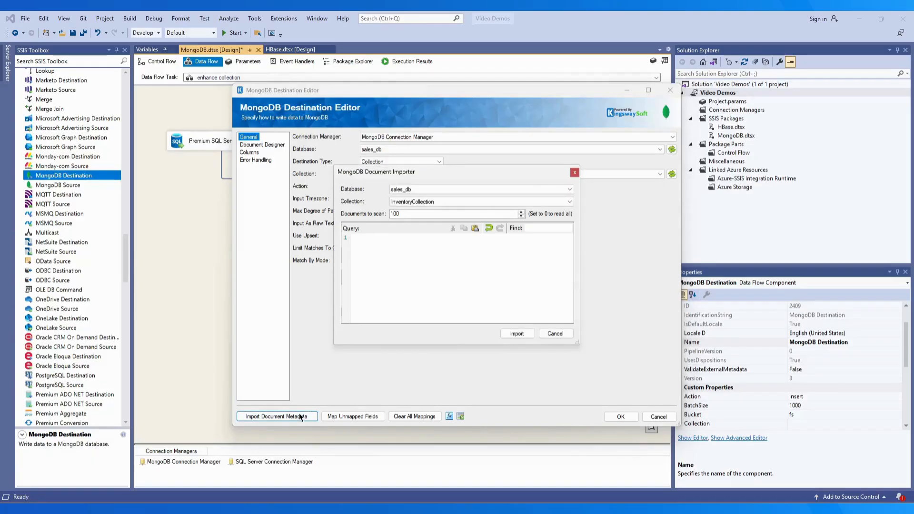
key("Escape")
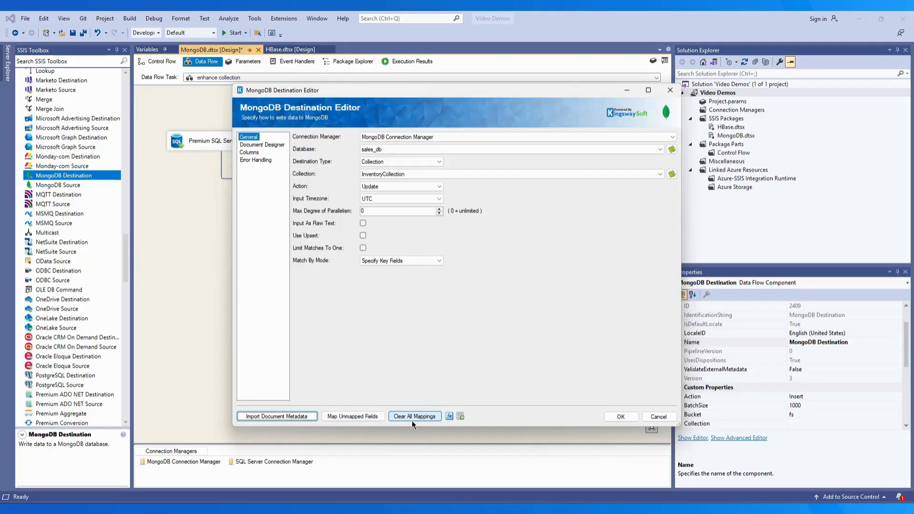
left_click(449, 417)
left_click_drag(447, 208, 519, 242)
left_click(507, 218)
left_click(508, 218)
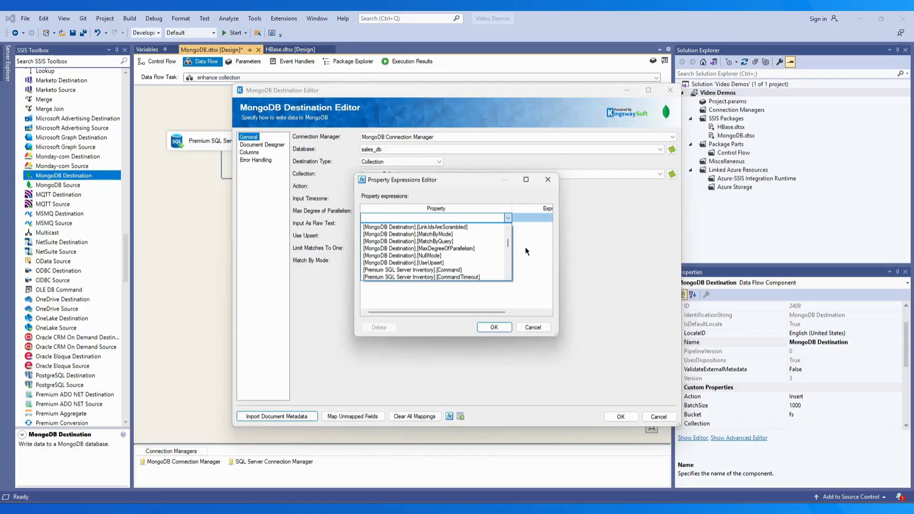
key("Escape")
key("Escape")
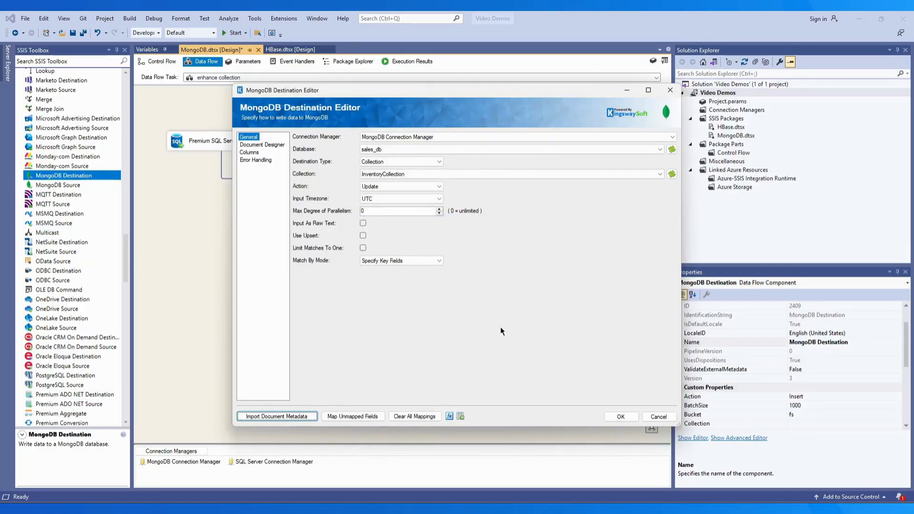
left_click(461, 415)
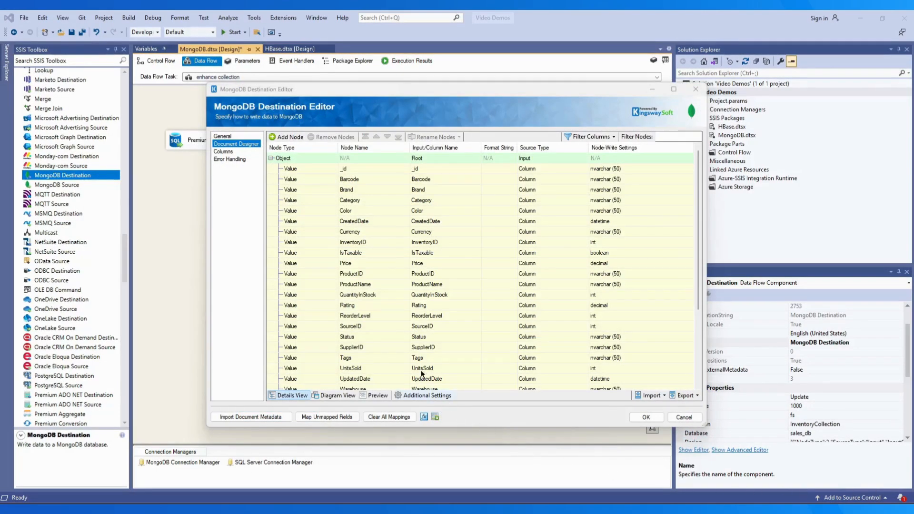
- Add a new node under the Root object in the document design and locate it at the end of the node list
left_click(305, 163)
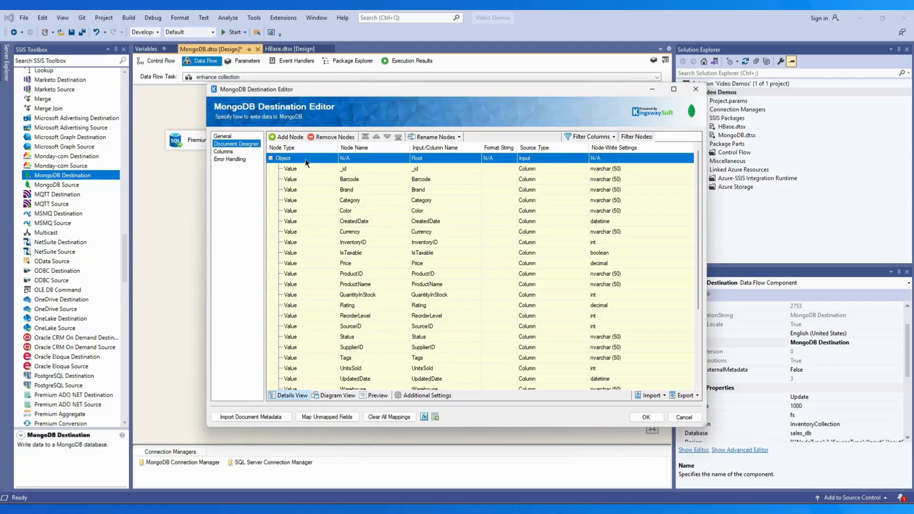
left_click(288, 138)
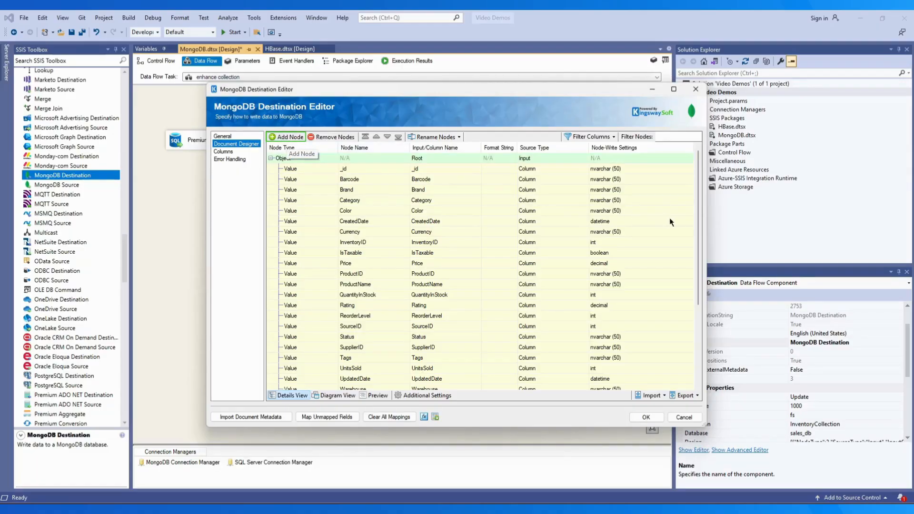
scroll(693, 245, "down", 3)
scroll(693, 246, "down", 2)
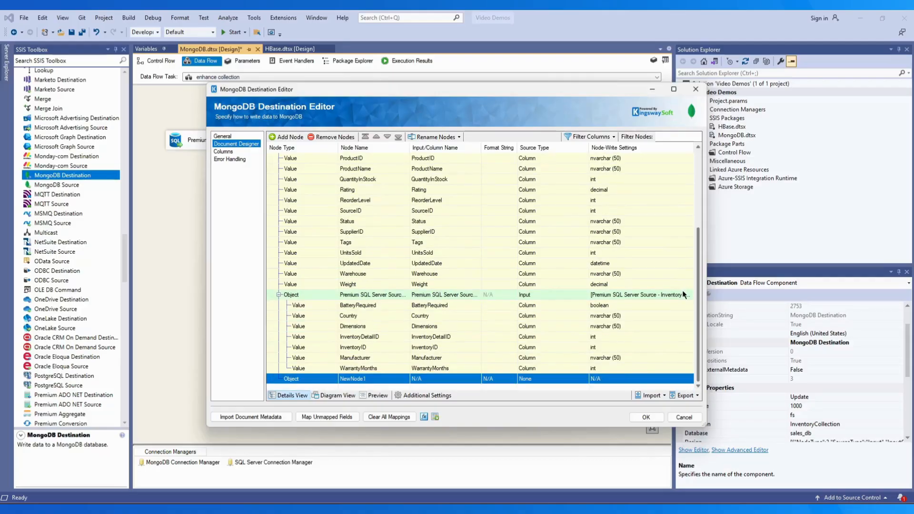
- Move the new node NewNode1 up above the nested InventoryDetails object and remove it from the document design
left_click(376, 138)
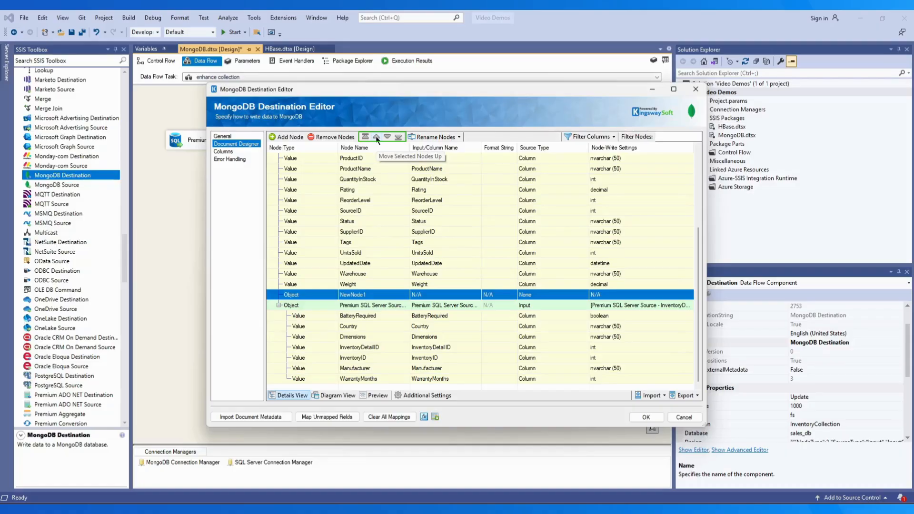
left_click(329, 137)
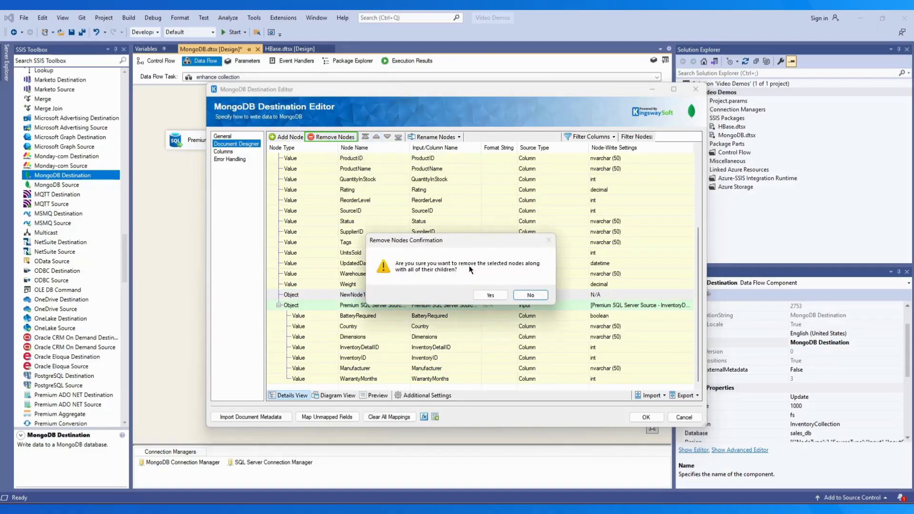
left_click(492, 295)
- Check the node renaming options and show all columns in the document design grid
left_click(458, 137)
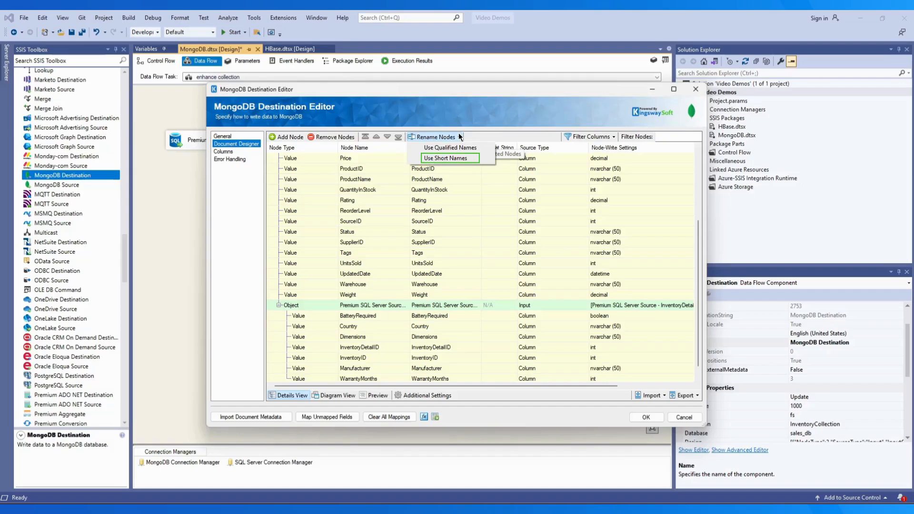
left_click(459, 134)
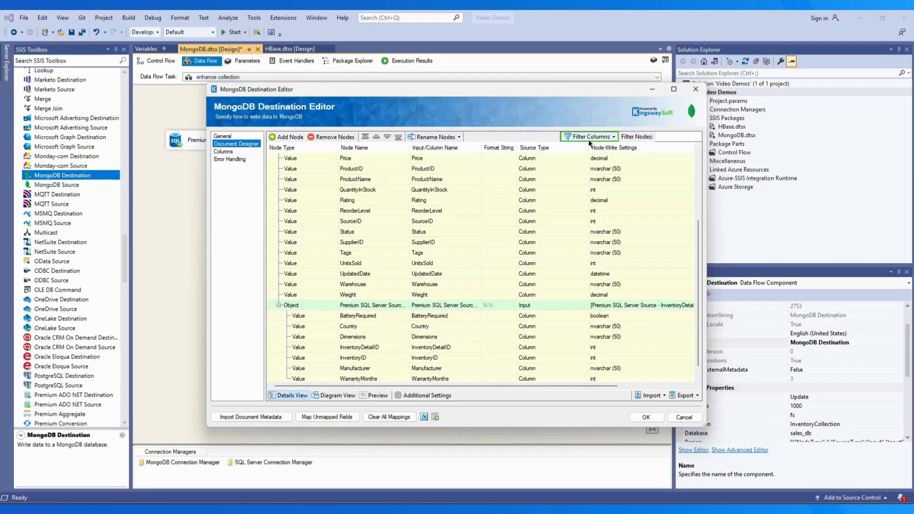
left_click(612, 136)
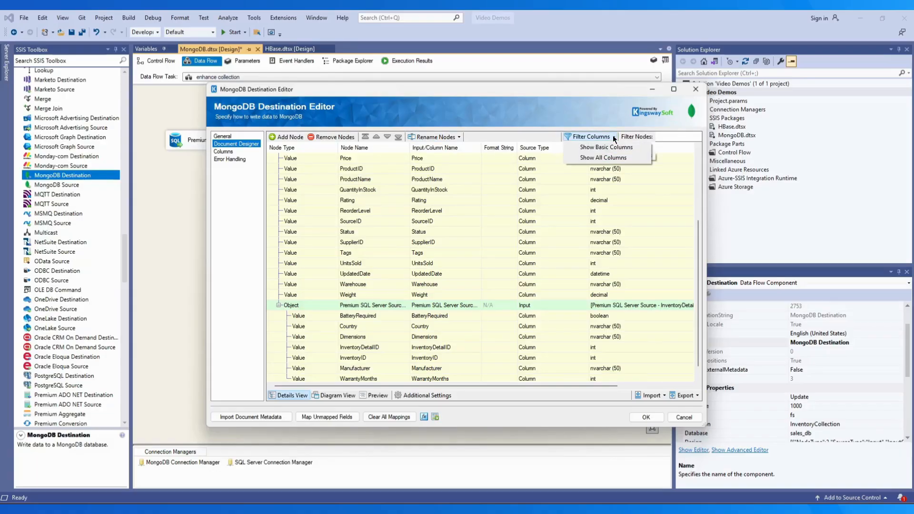
left_click(608, 159)
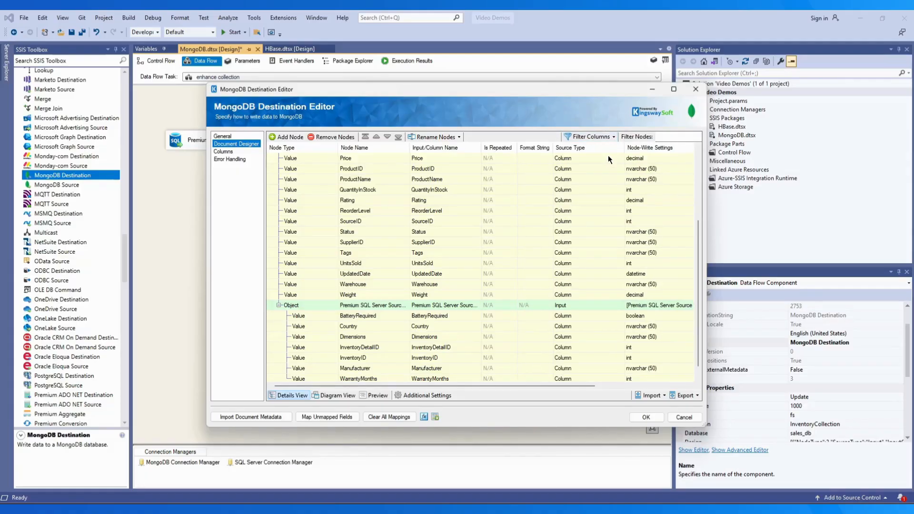
- Filter the document nodes by "name" and clear the filter again
left_click(671, 136)
type("name")
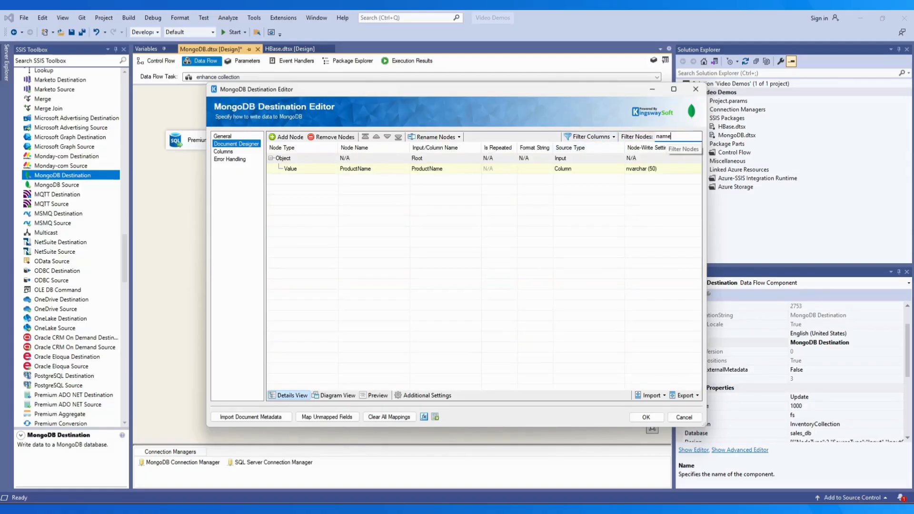
key("BackSpace")
key("BackSpace")
key("BackSpace")
key("BackSpace")
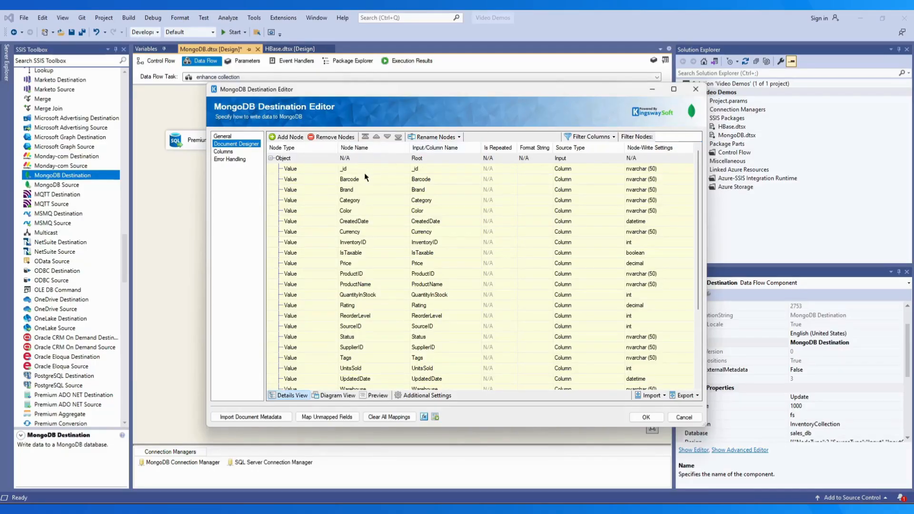
- Examine the node type of _id and the source type options of the nested InventoryDetails object and its BatteryRequired node
left_click(328, 168)
left_click(327, 168)
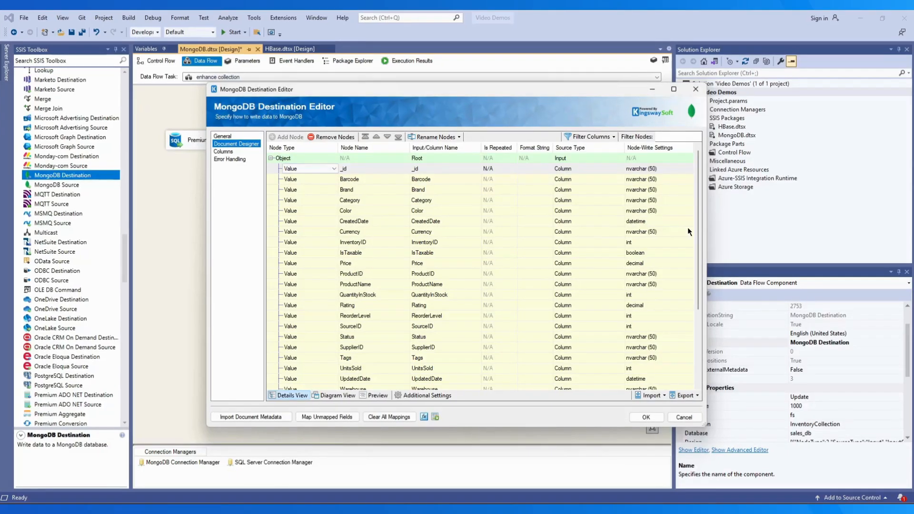
left_click_drag(697, 232, 695, 306)
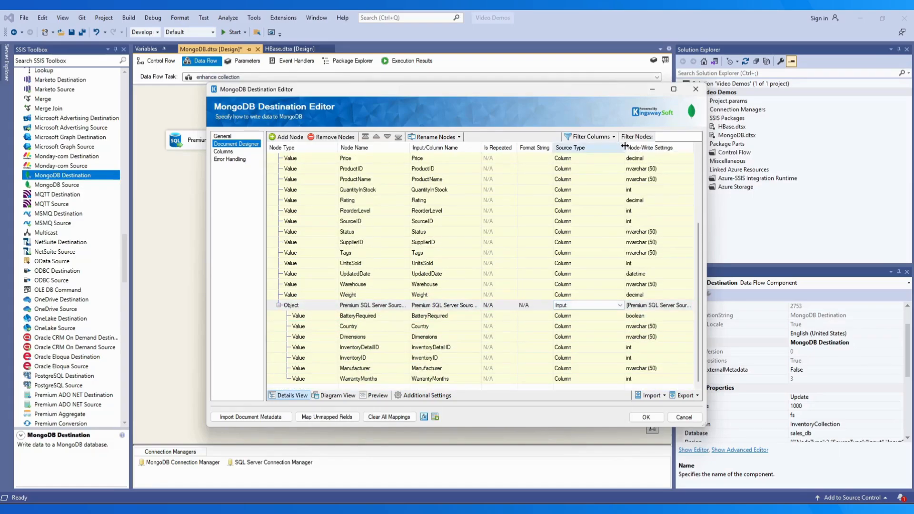
left_click_drag(624, 147, 639, 147)
left_click(577, 303)
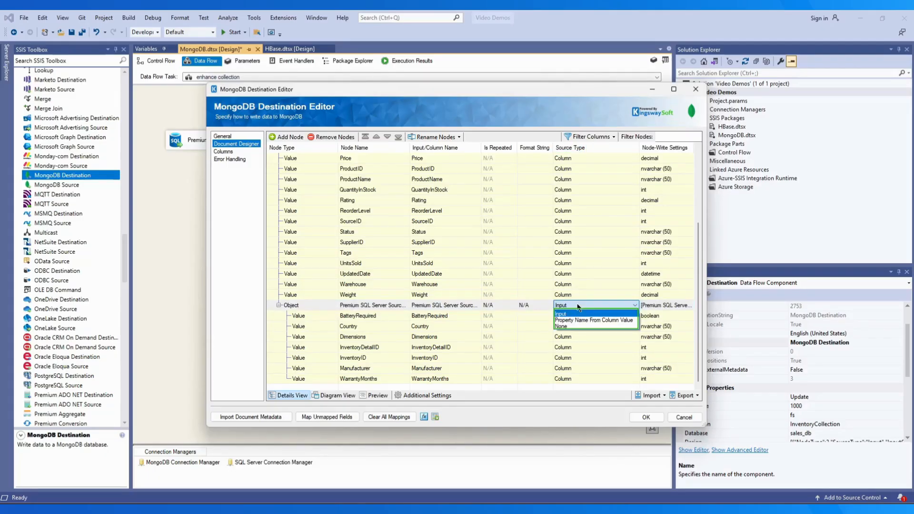
left_click(573, 314)
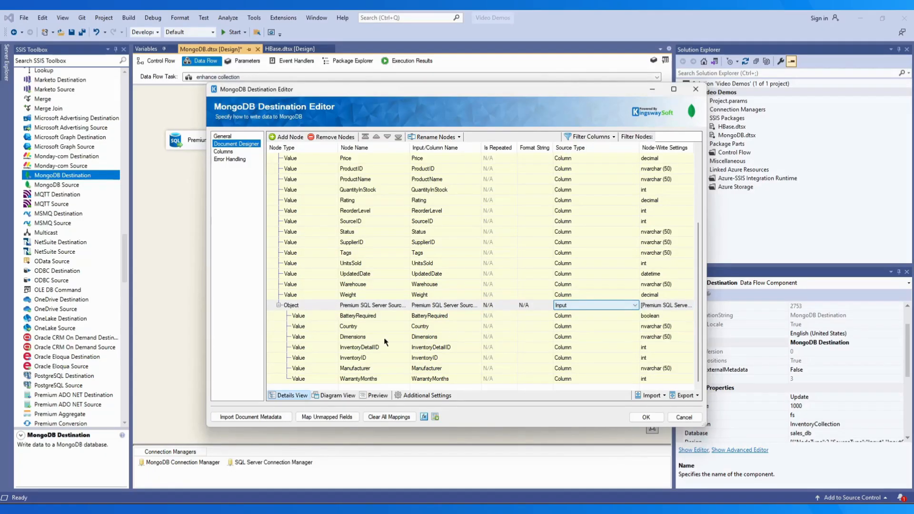
left_click(574, 316)
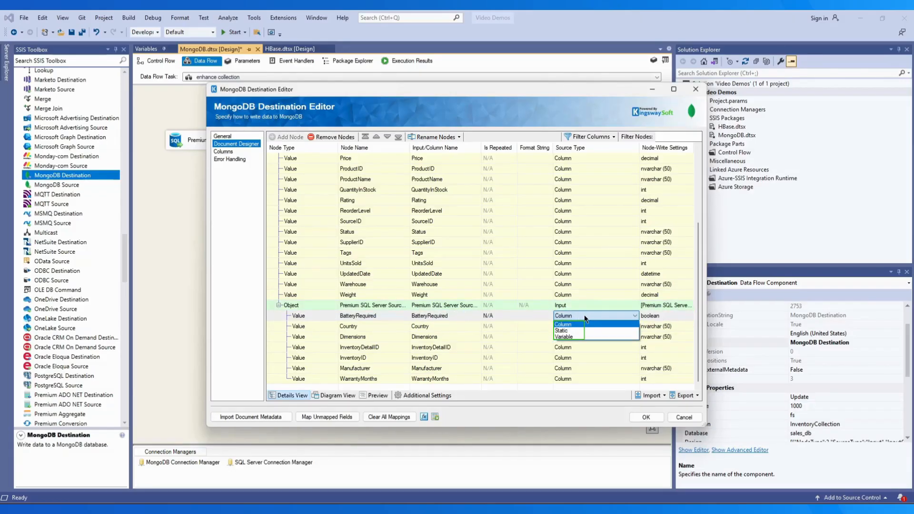
left_click(584, 315)
- Try the Array node type on BatteryRequired, check its source type, and return the node to Value
left_click(302, 316)
left_click(305, 330)
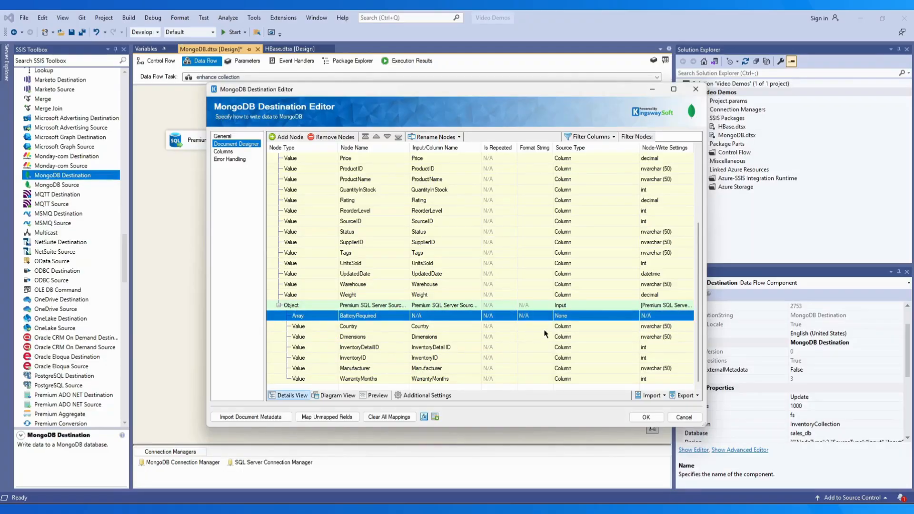
left_click(575, 316)
left_click(574, 316)
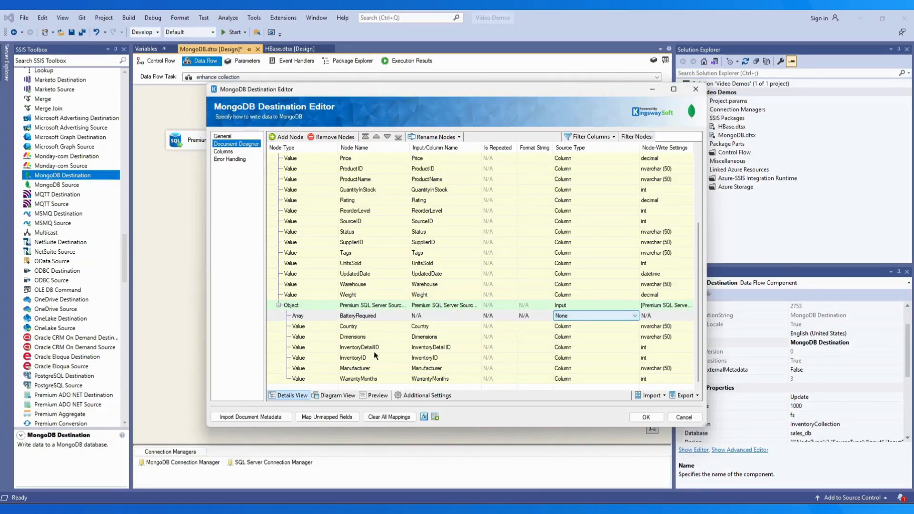
left_click(309, 316)
left_click(303, 336)
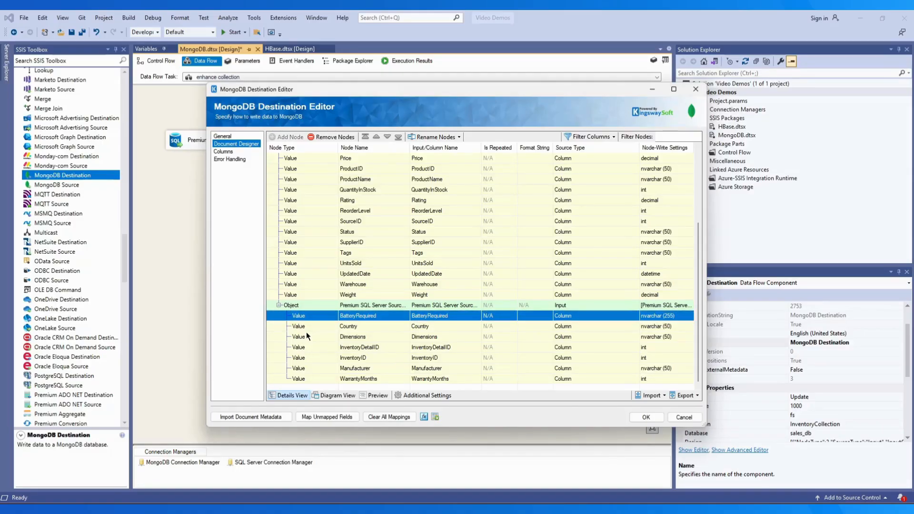
- Examine the data types available for the BatteryRequired column and close its column editor without changes
left_click(651, 317)
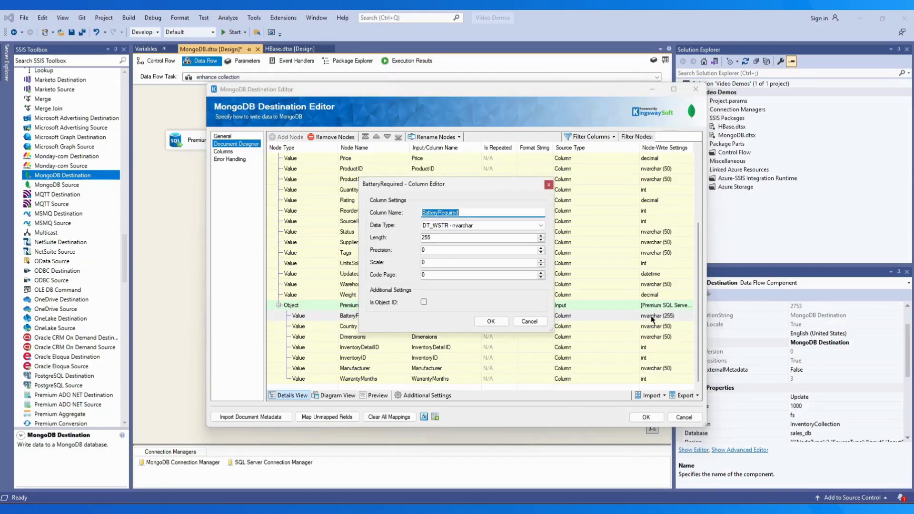
left_click(541, 226)
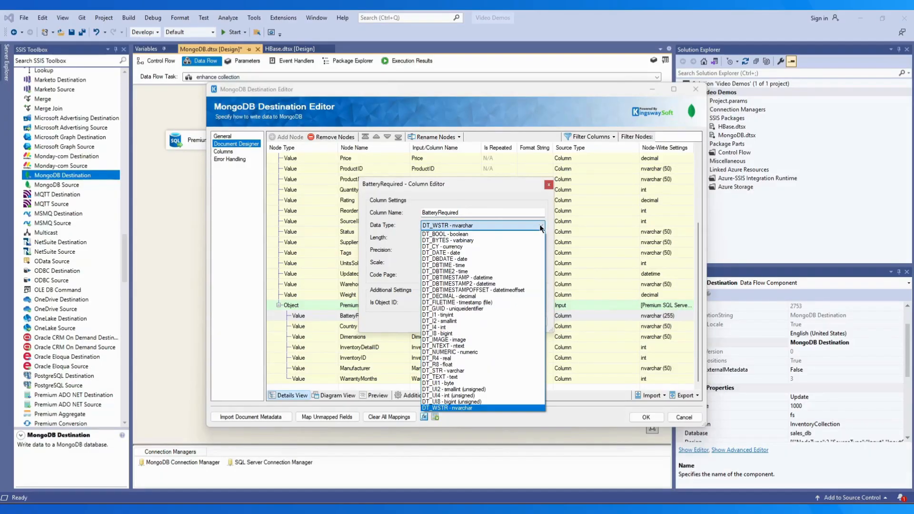
left_click(540, 226)
left_click(531, 321)
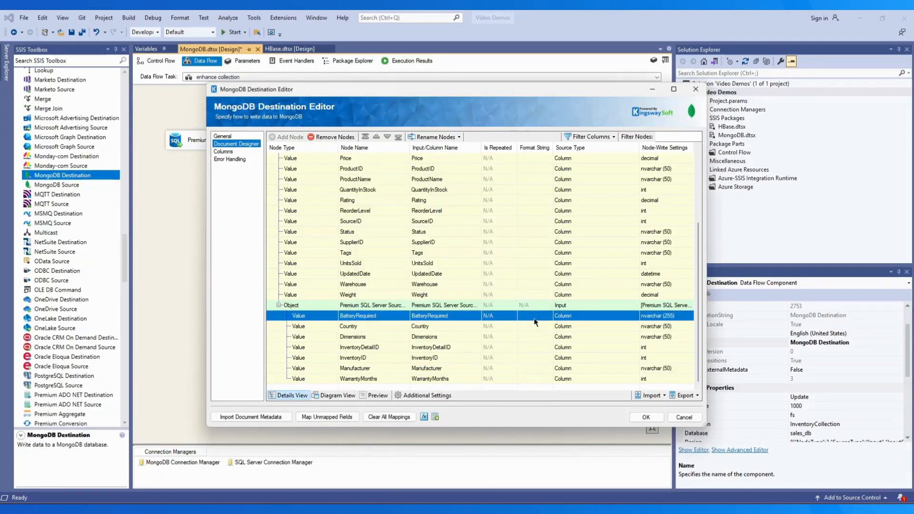
- Examine the relationship between InventoryDetails and Root and the InventoryDetails input columns, closing both editors without changes
double_click(656, 306)
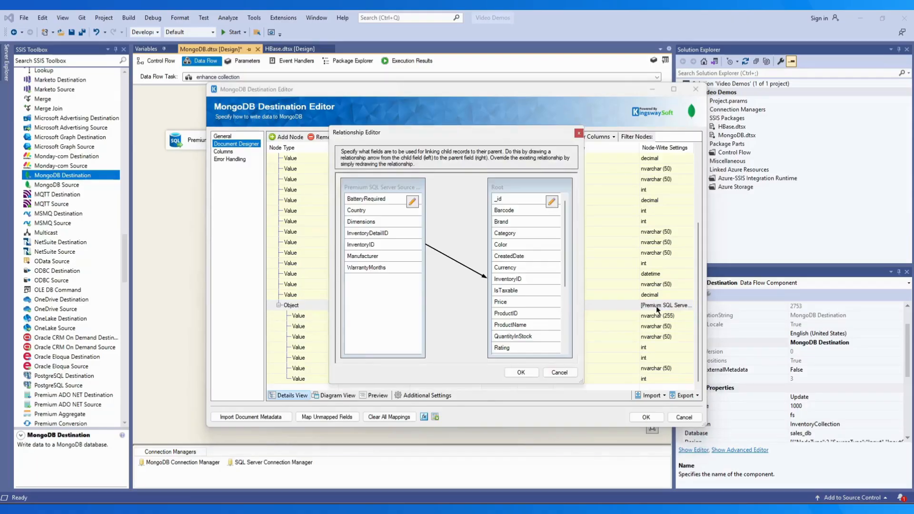
left_click(412, 202)
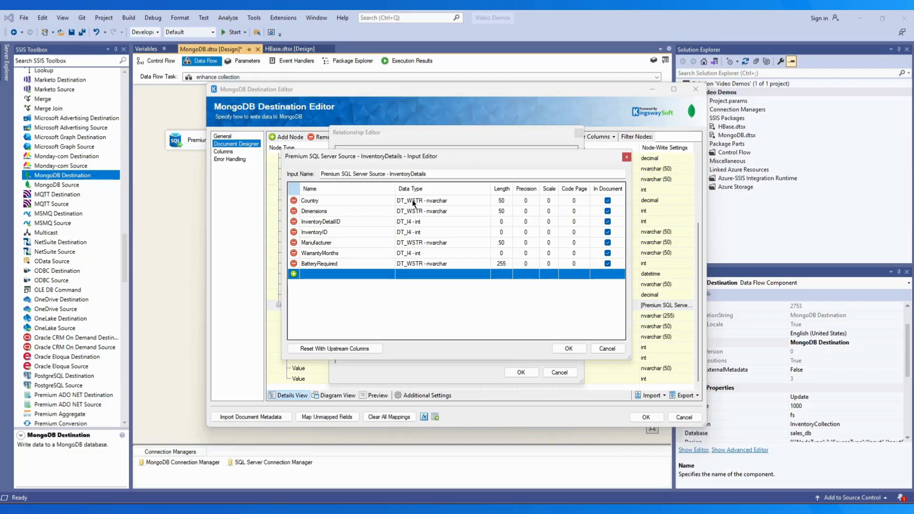
left_click(606, 349)
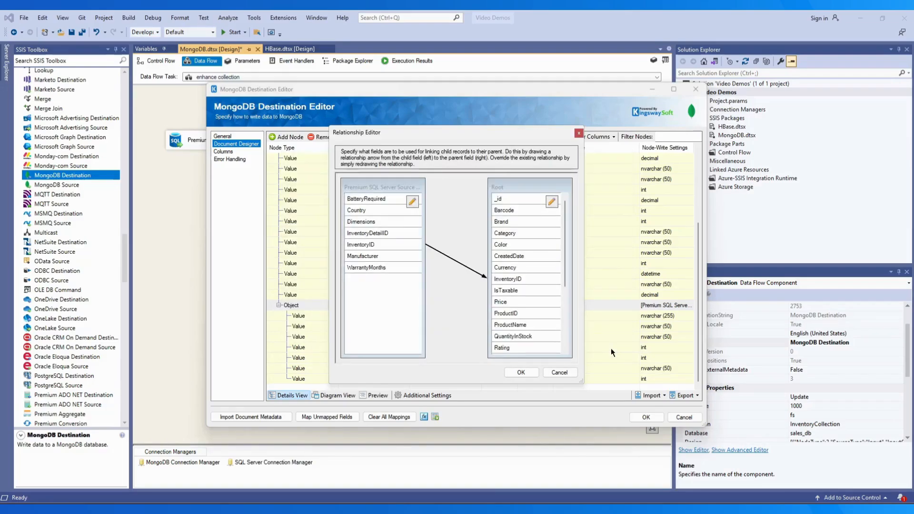
left_click(561, 374)
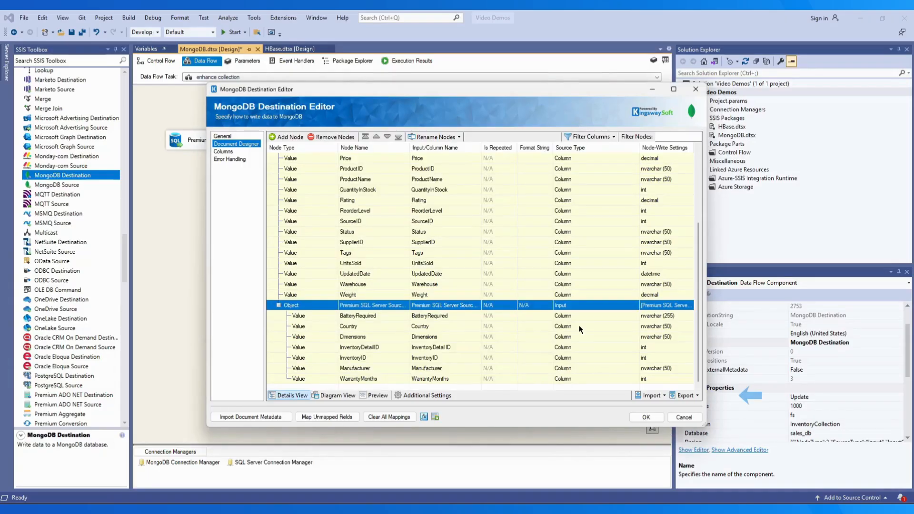
- Examine the import and export options for the document design
left_click(662, 397)
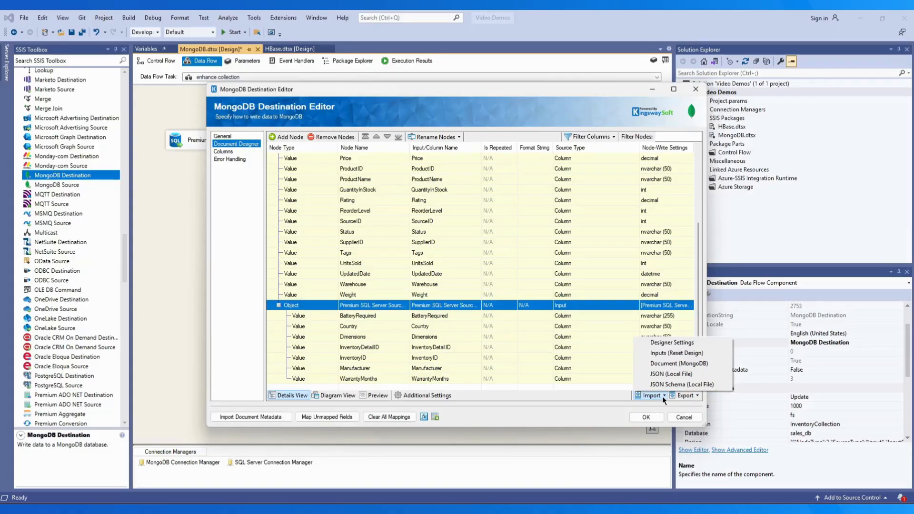
left_click(662, 397)
left_click(695, 396)
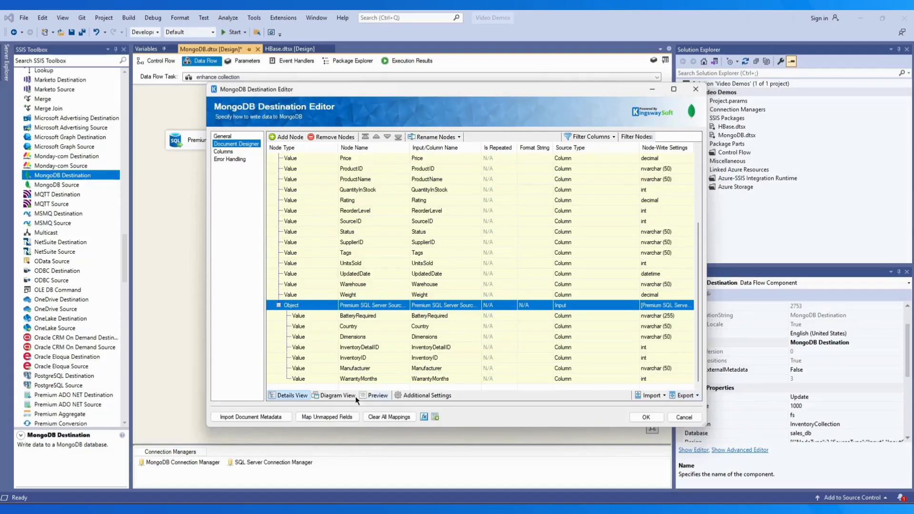
- Examine the design's diagram, including the Root input's column definitions, and preview the resulting JSON document
left_click(333, 395)
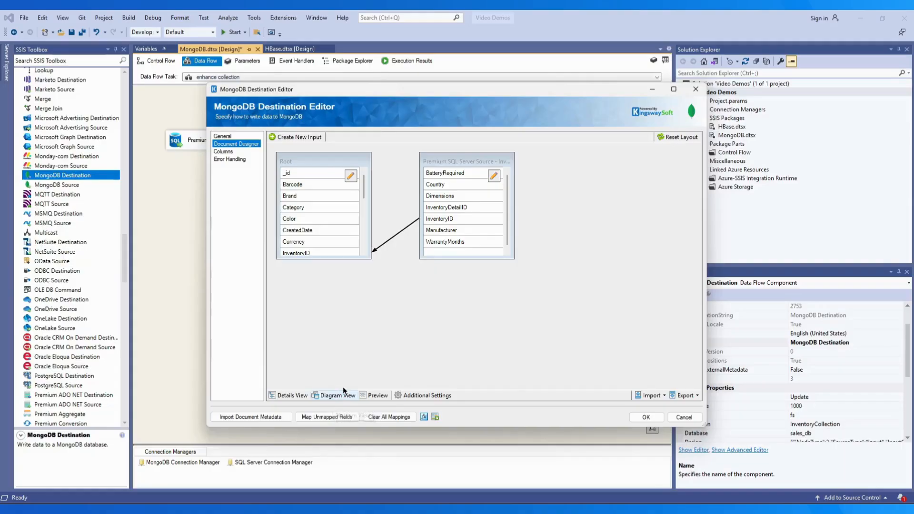
left_click(351, 176)
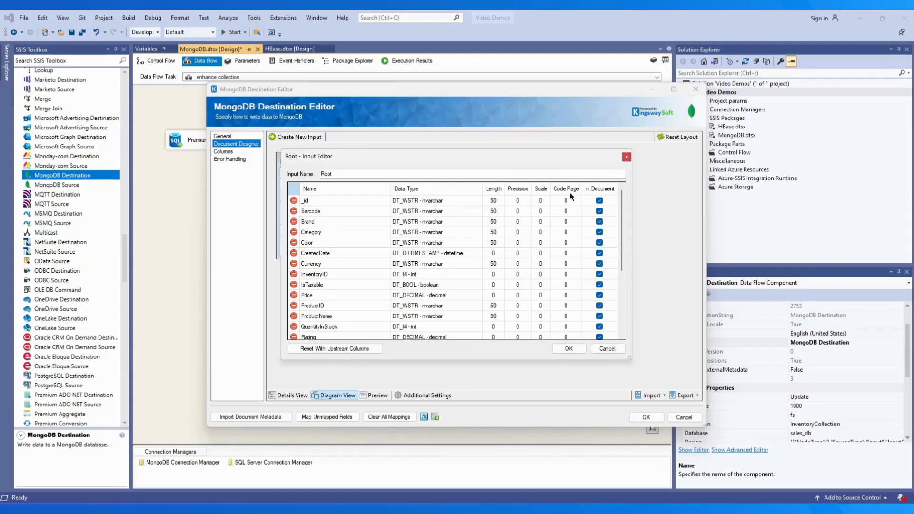
left_click(626, 157)
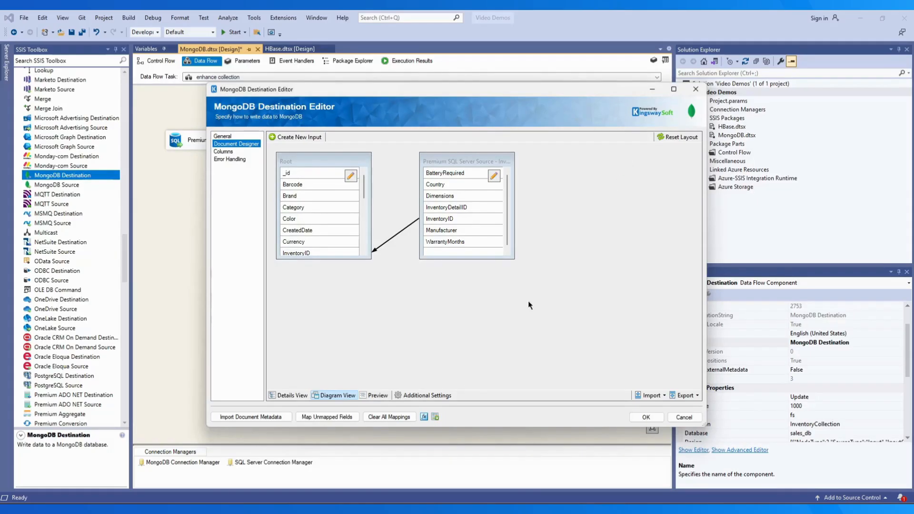
left_click(374, 395)
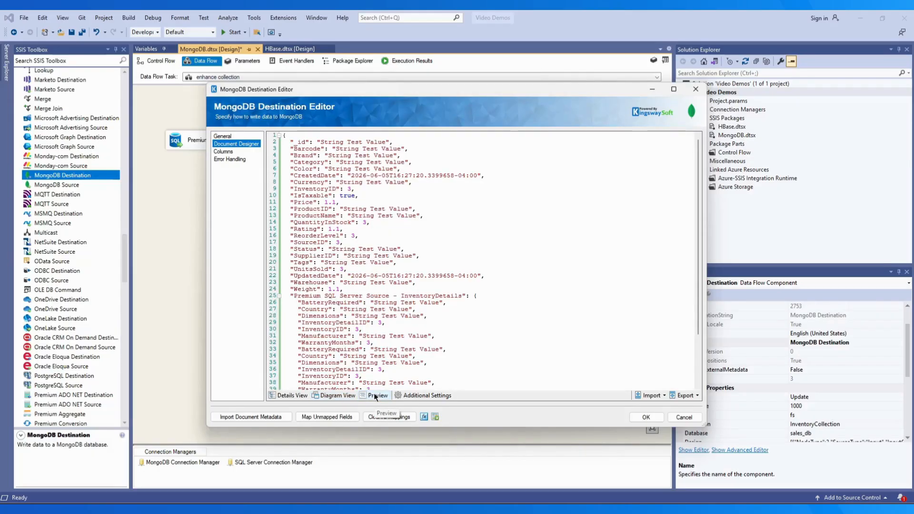
- Examine the Document Designer's additional settings, including the options for null values, empty arrays and empty objects
left_click(424, 396)
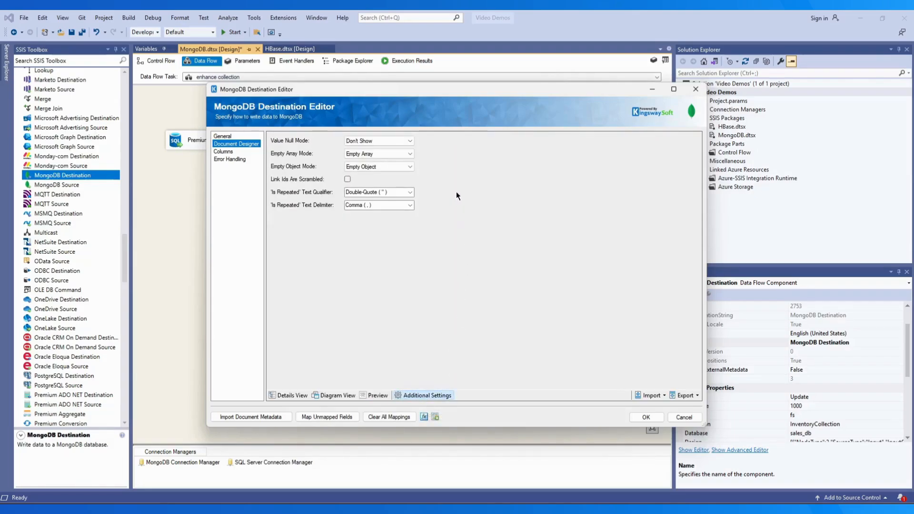
left_click(411, 141)
left_click(412, 142)
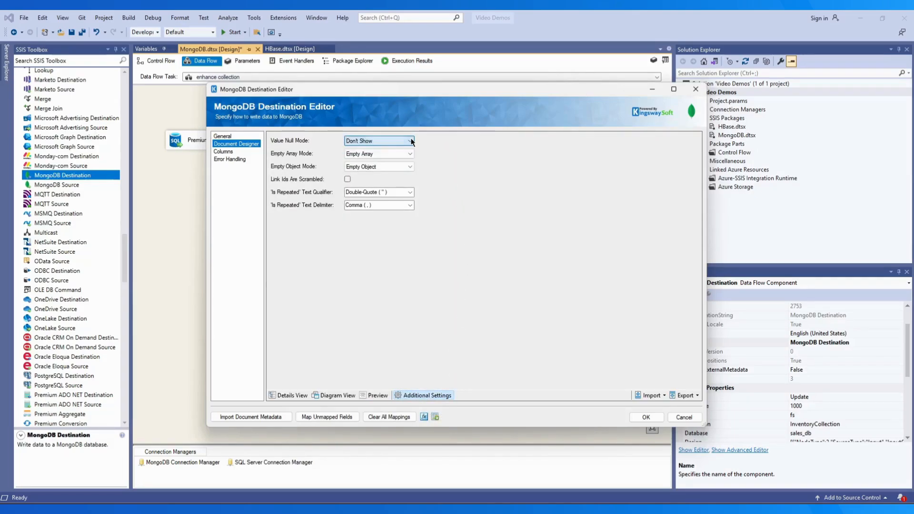
left_click(411, 154)
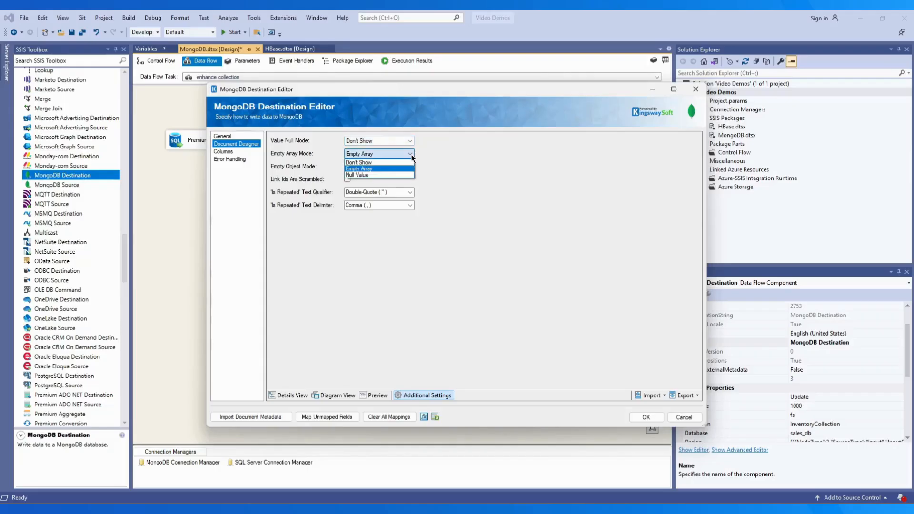
left_click(411, 154)
left_click(412, 166)
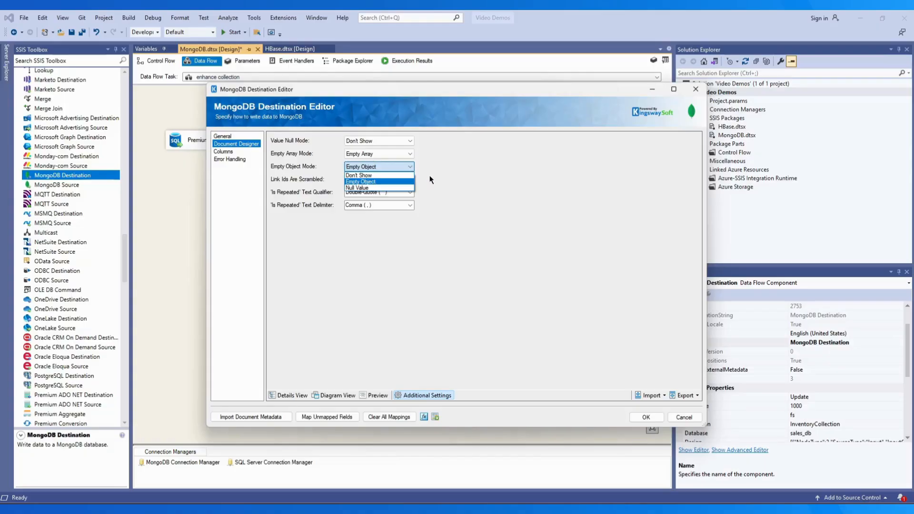
left_click(429, 175)
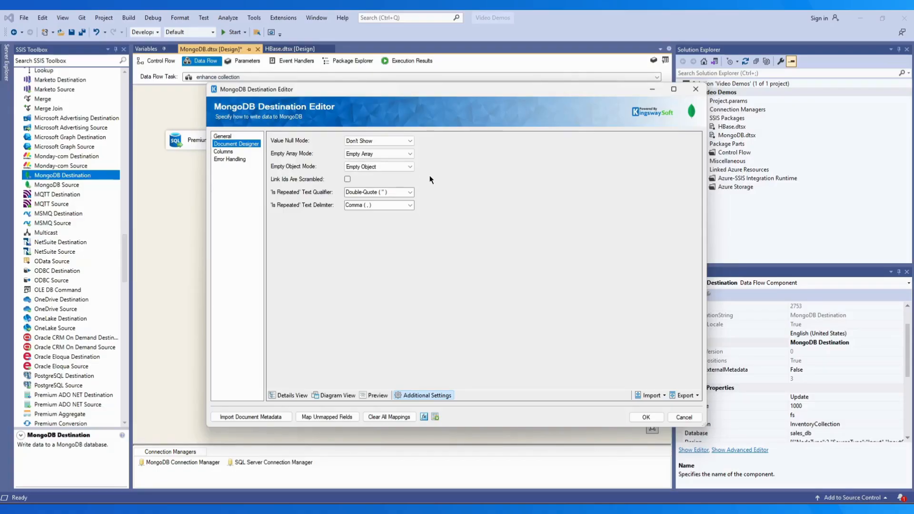
- Examine the available 'Is Repeated' text qualifiers and text delimiters without changing them
left_click(409, 193)
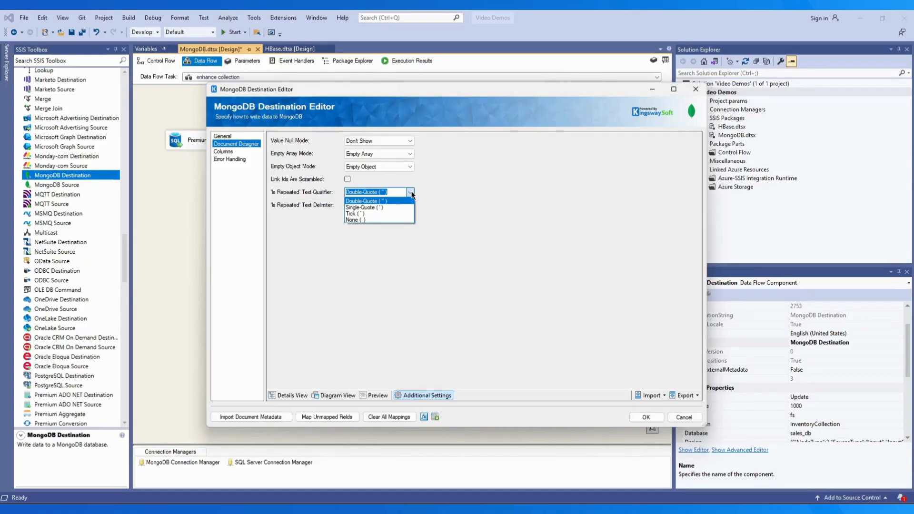
left_click(411, 194)
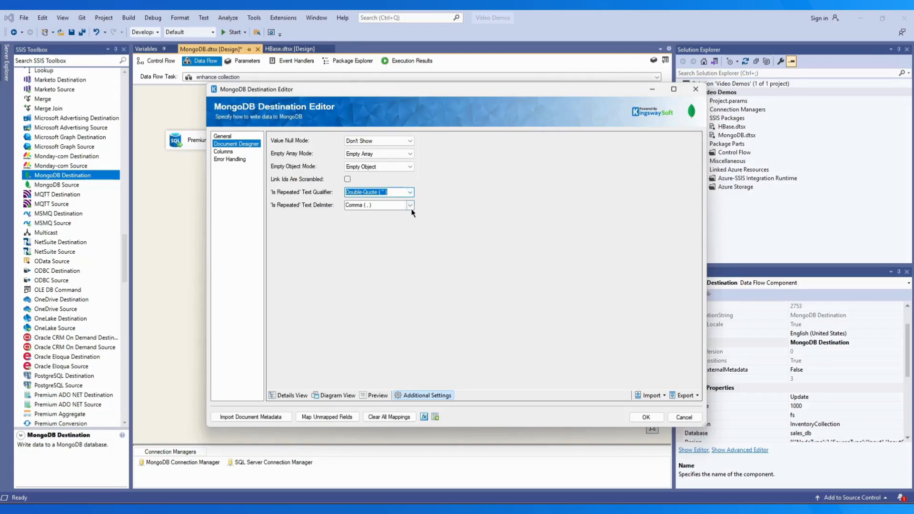
left_click(410, 205)
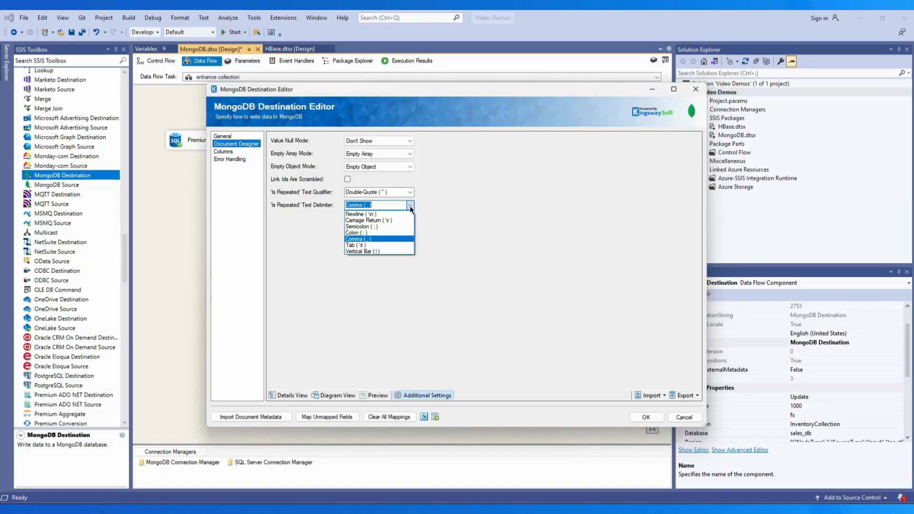
left_click(410, 206)
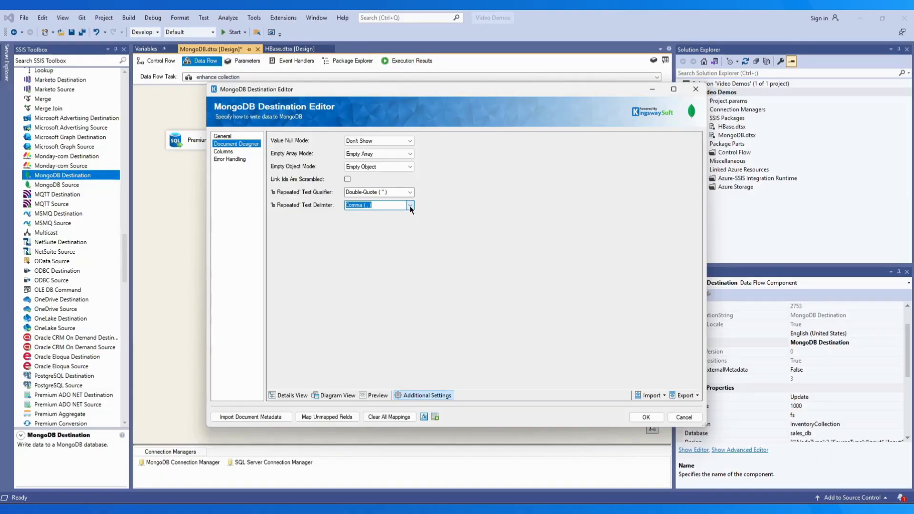
- Examine the Root input's column mappings, clearing and restoring InventoryID as the key field
left_click(224, 152)
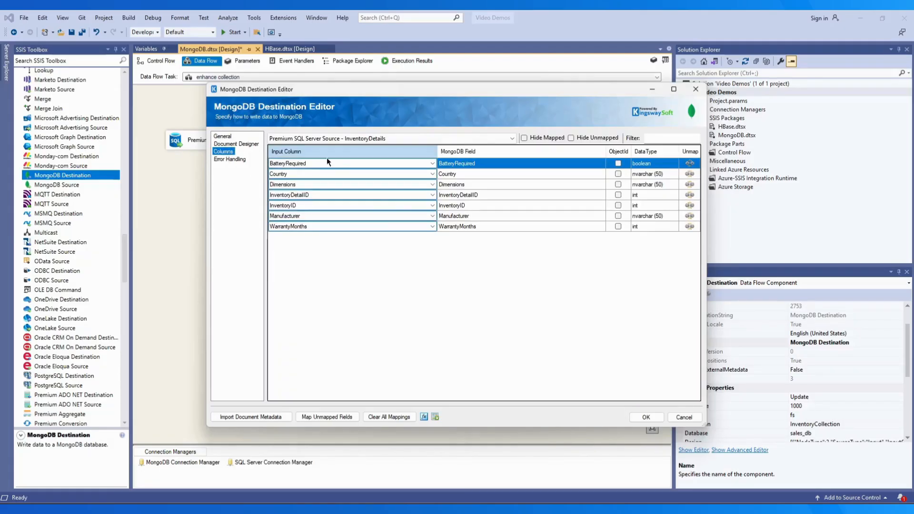
left_click(511, 139)
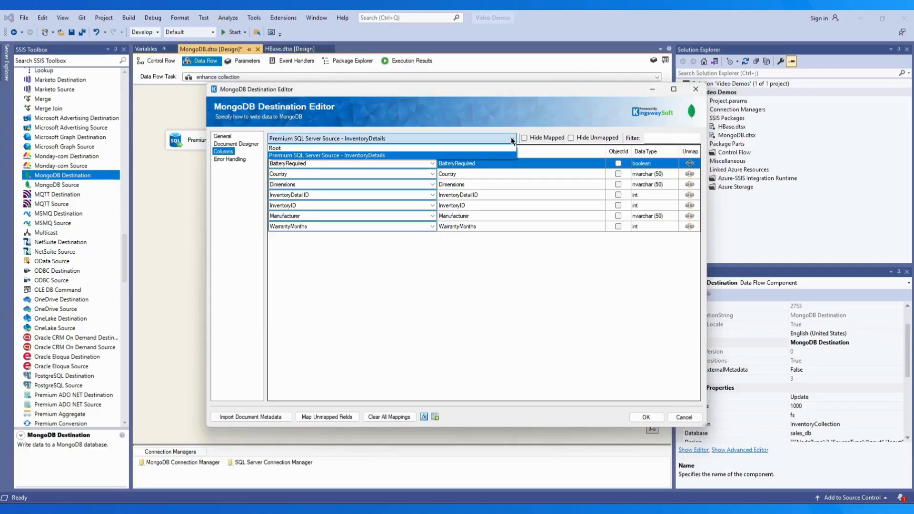
left_click(484, 147)
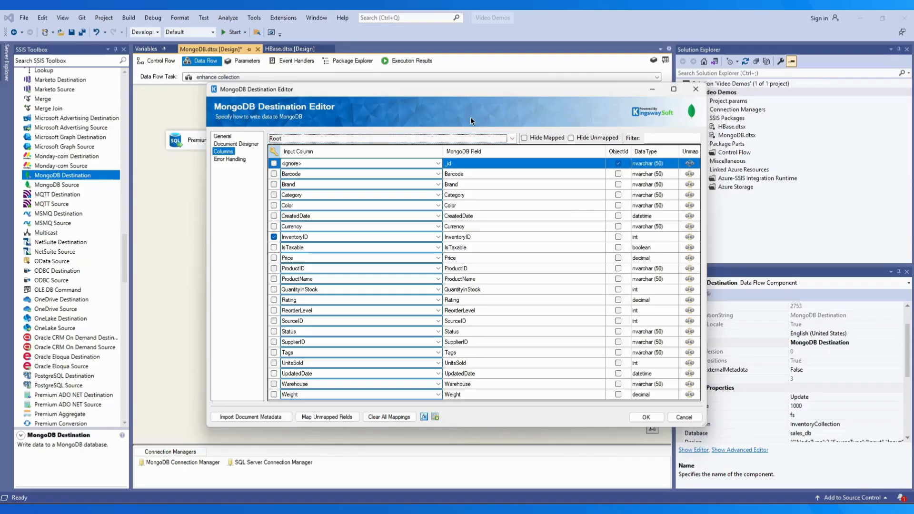
left_click(274, 237)
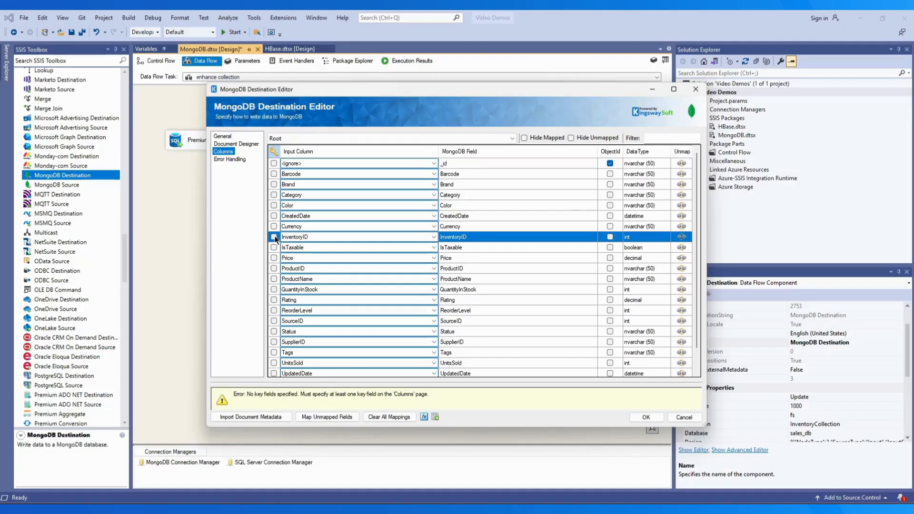
left_click(274, 237)
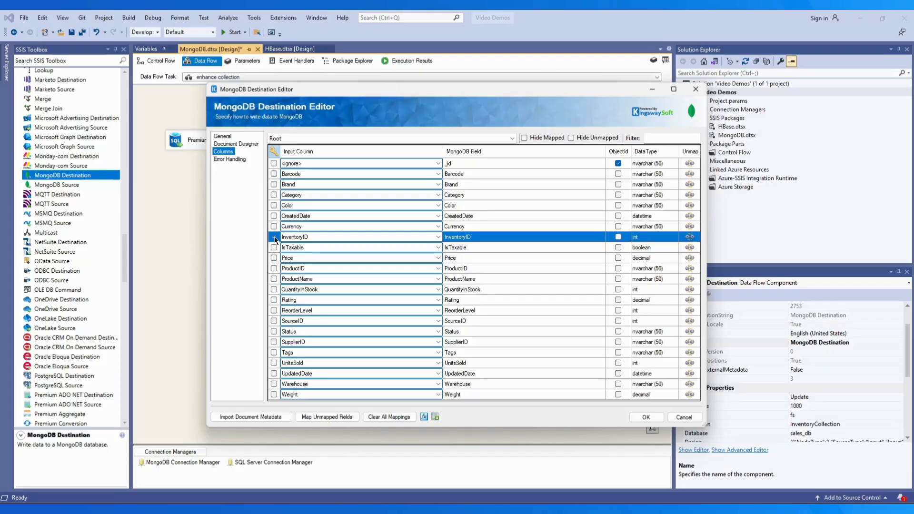
left_click(275, 237)
- Set the MongoDB Destination's error handling to redirect rows to error output and confirm the destination settings
left_click(231, 161)
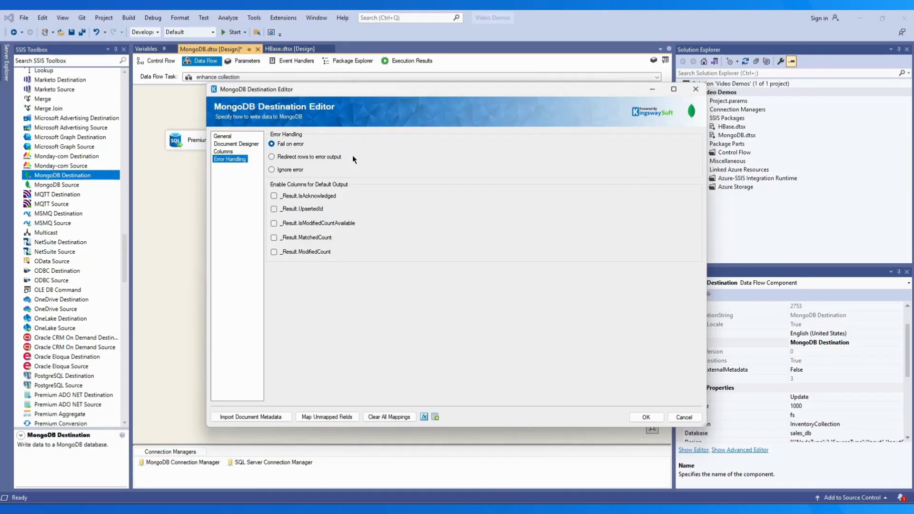
left_click(272, 157)
left_click(646, 417)
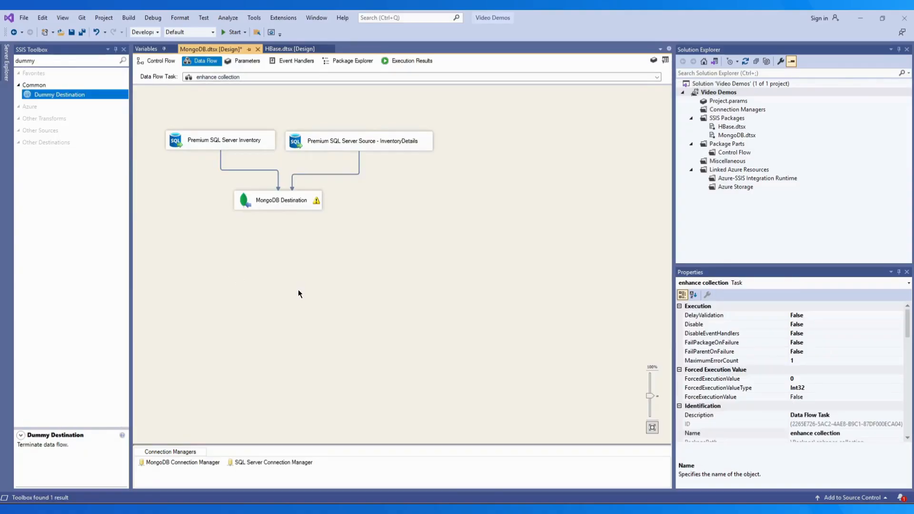
- Add three Dummy Destinations below the MongoDB Destination and connect its default output to the first one
left_click_drag(41, 98, 147, 240)
left_click_drag(255, 245, 255, 245)
left_click_drag(60, 95, 377, 251)
left_click(281, 208)
left_click_drag(283, 217, 210, 247)
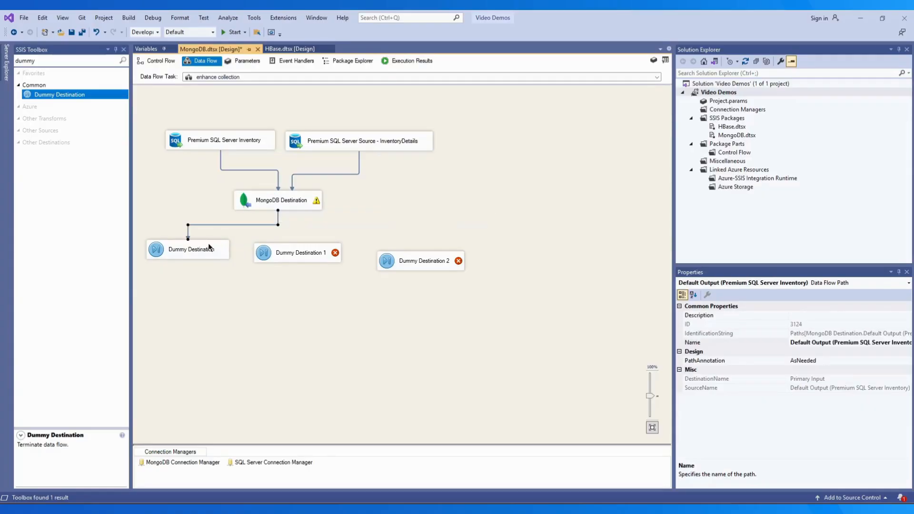
- Connect the MongoDB Destination's Error Output (Premium SQL Server Inventory) to Dummy Destination 1, choosing Redirect row for errors
left_click(281, 202)
left_click_drag(292, 217, 295, 250)
left_click(556, 261)
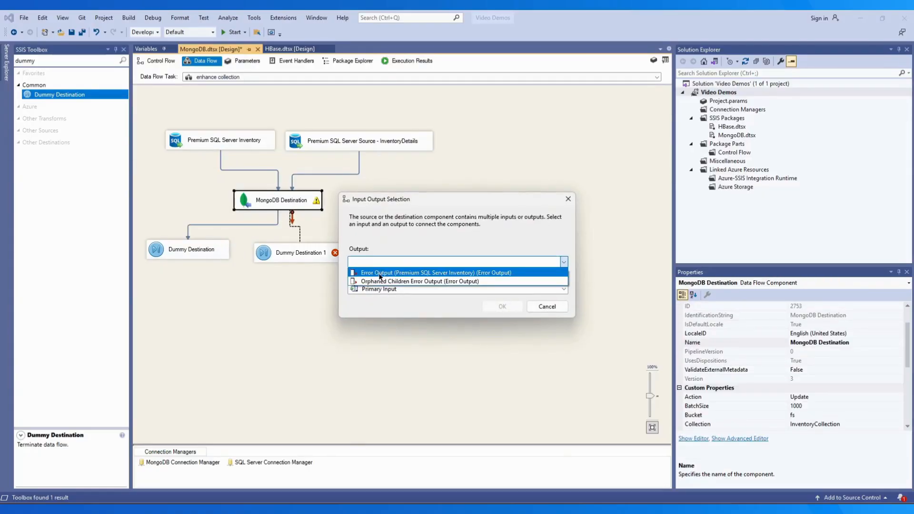
left_click(428, 267)
left_click(498, 303)
left_click(492, 350)
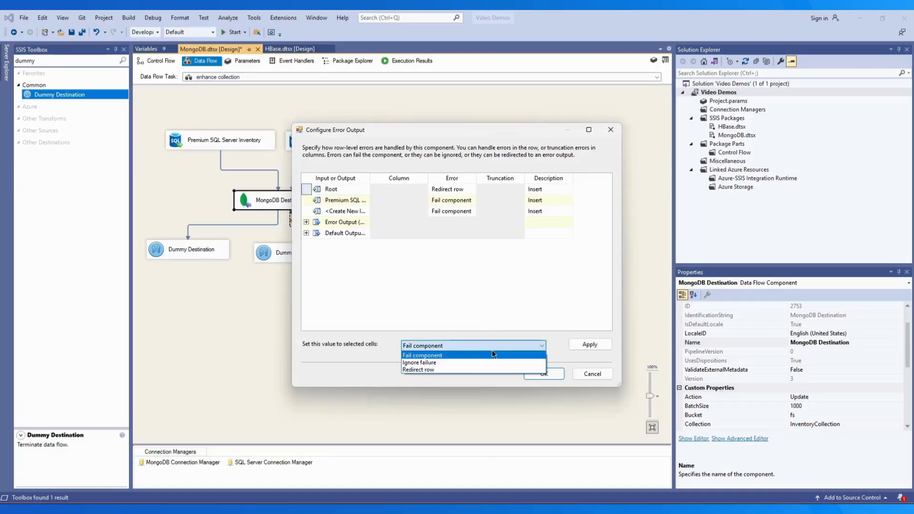
left_click(476, 371)
left_click(547, 375)
- Connect the Orphaned Children Error Output to Dummy Destination 2, choosing Redirect row, and spread out the other two Dummy Destinations
left_click(305, 200)
left_click_drag(293, 216, 417, 270)
left_click(495, 346)
left_click(495, 372)
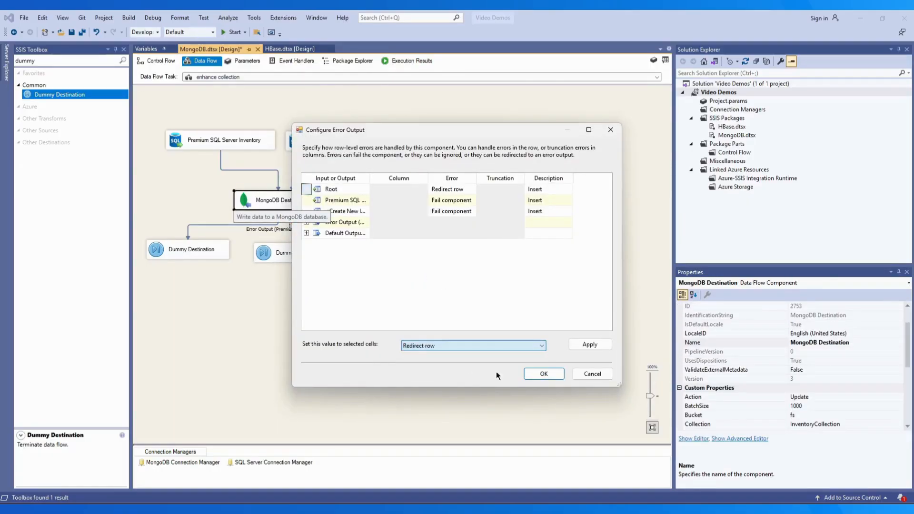
left_click(543, 373)
left_click_drag(302, 253, 296, 280)
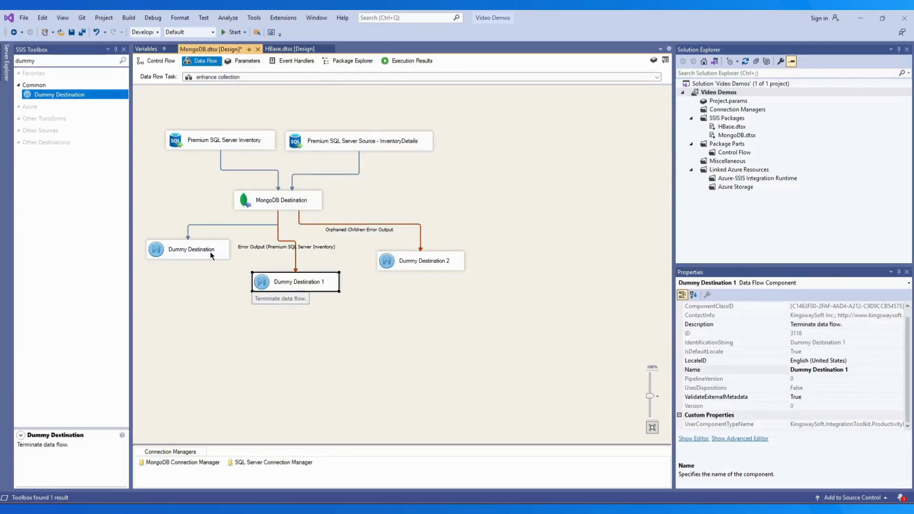
left_click_drag(200, 247, 189, 248)
- Examine the column metadata of the default output path to the first Dummy Destination, including the _Result columns, and close its editor
double_click(199, 221)
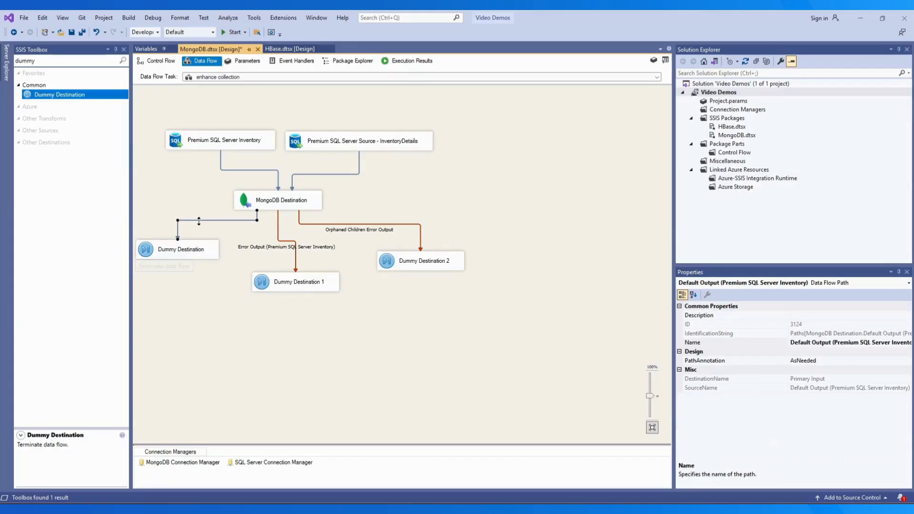
left_click(324, 176)
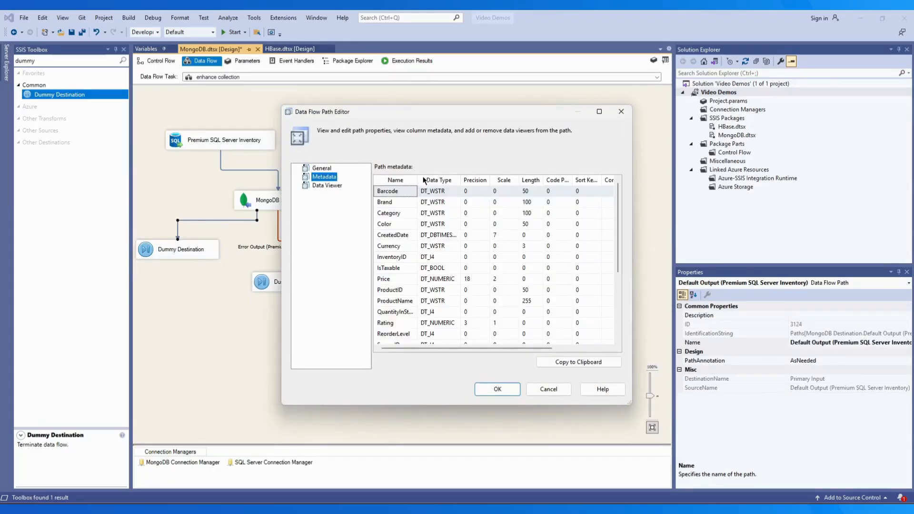
left_click_drag(418, 180, 445, 180)
left_click_drag(616, 216, 618, 298)
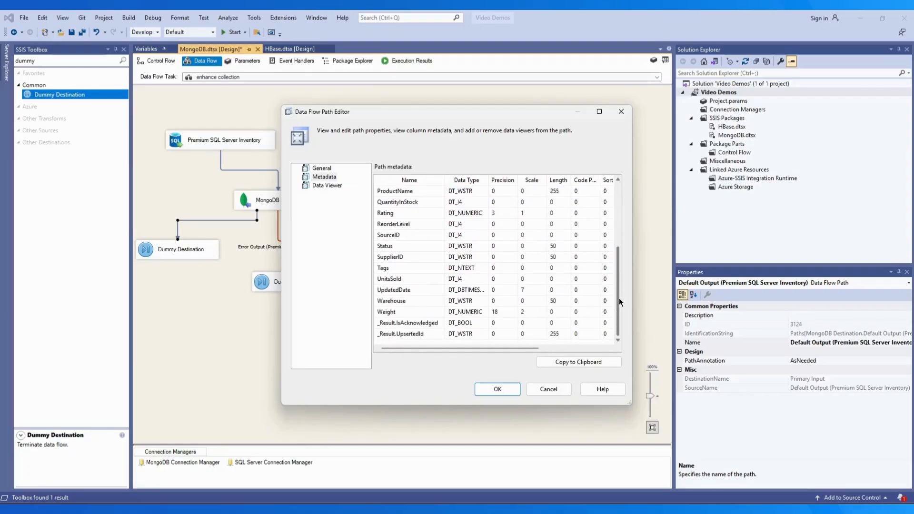
key("Escape")
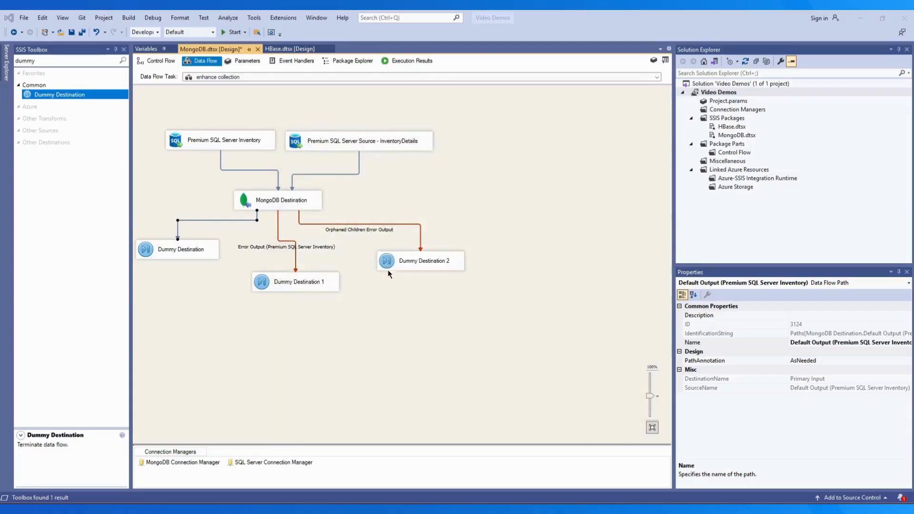
- Examine the column metadata of the Error Output (Premium SQL Server Inventory) path and close its editor
double_click(278, 232)
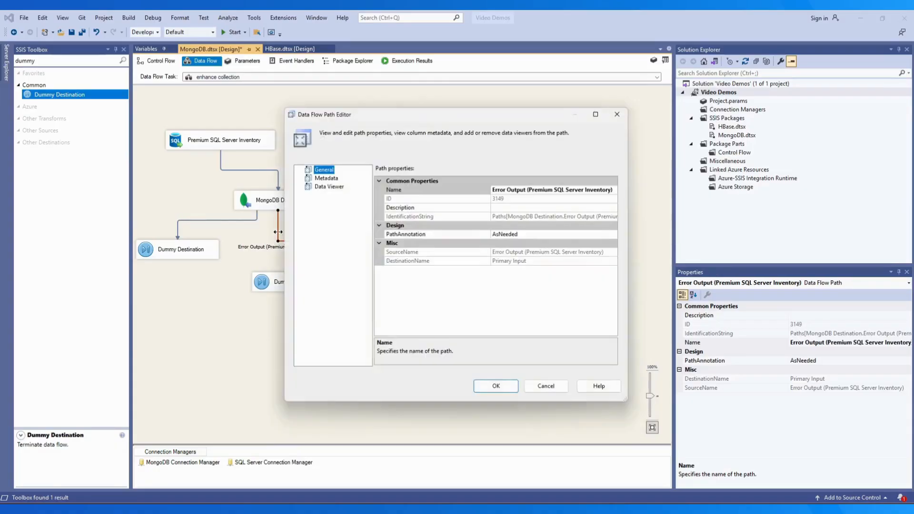
left_click(326, 177)
left_click_drag(417, 181, 448, 182)
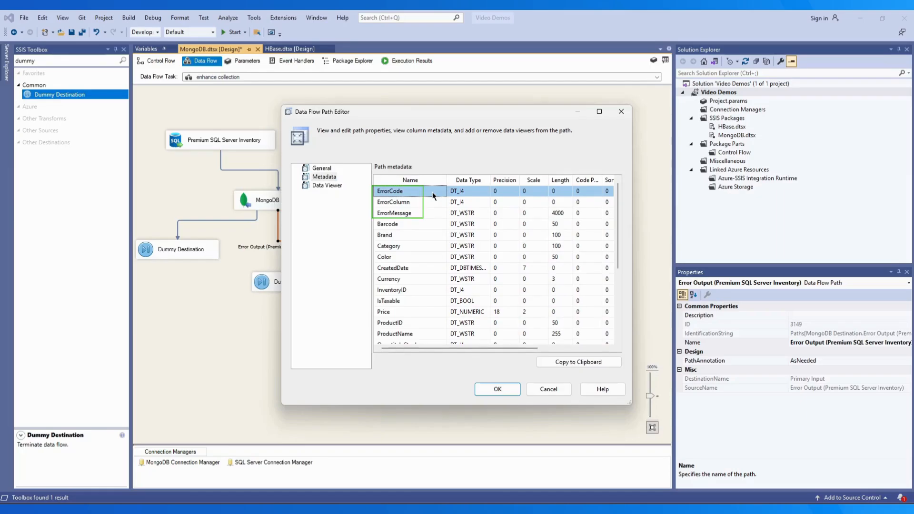
key("Escape")
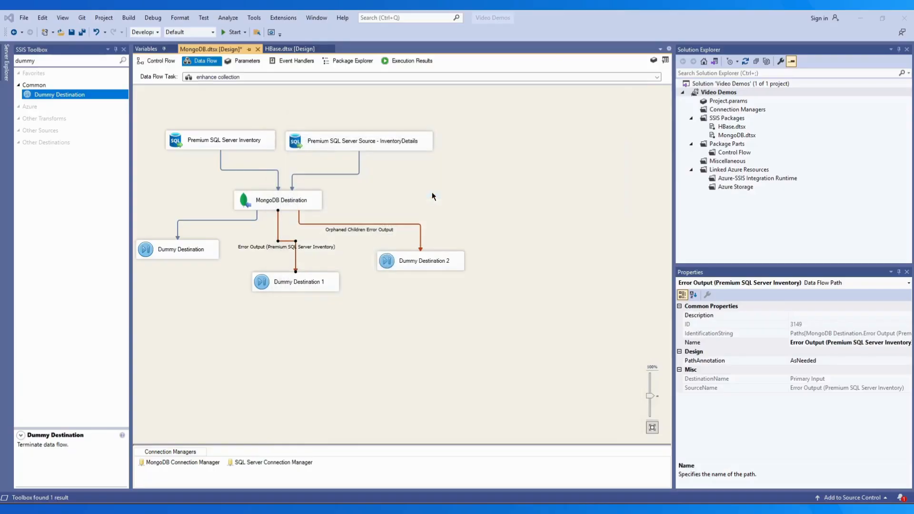
- Examine the column metadata of the Orphaned Children Error Output path with full column names readable
double_click(365, 224)
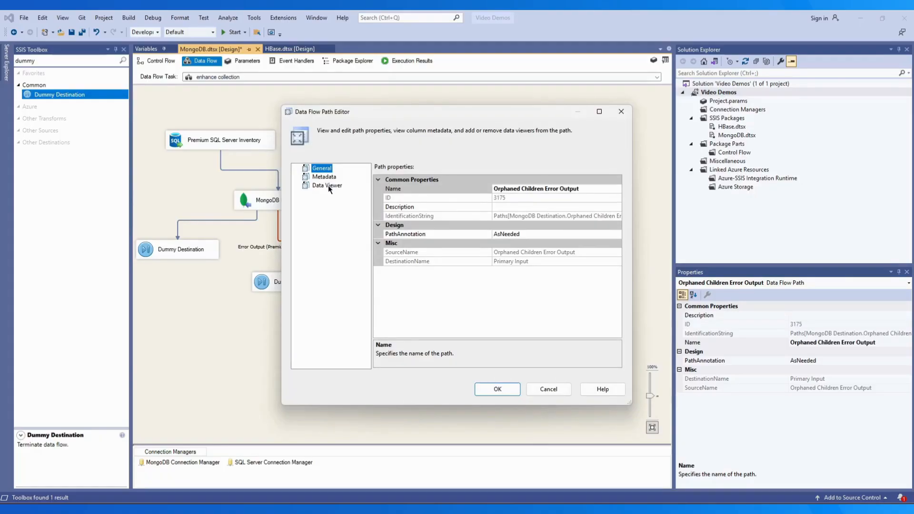
left_click(324, 176)
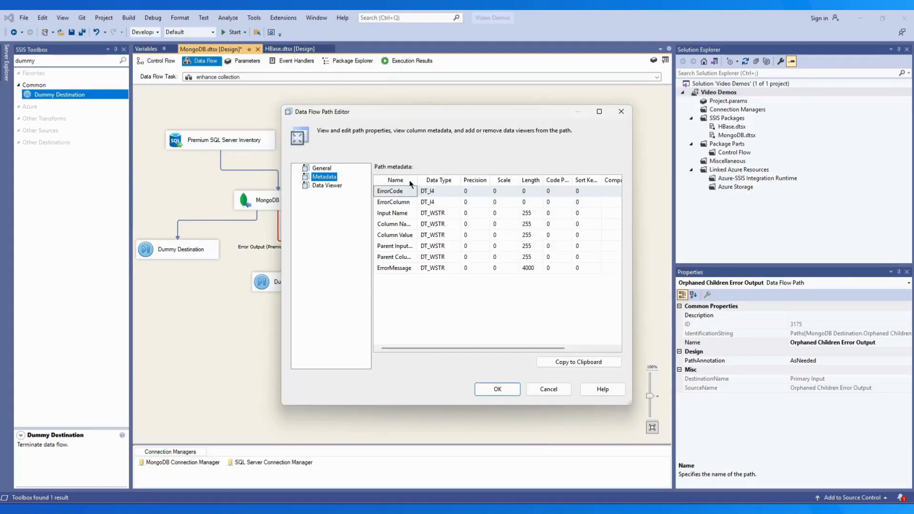
left_click_drag(417, 179, 450, 178)
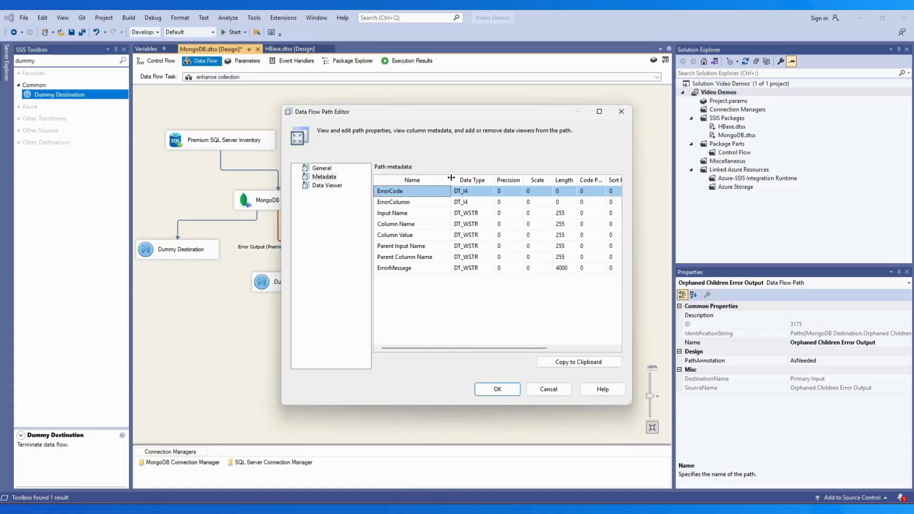